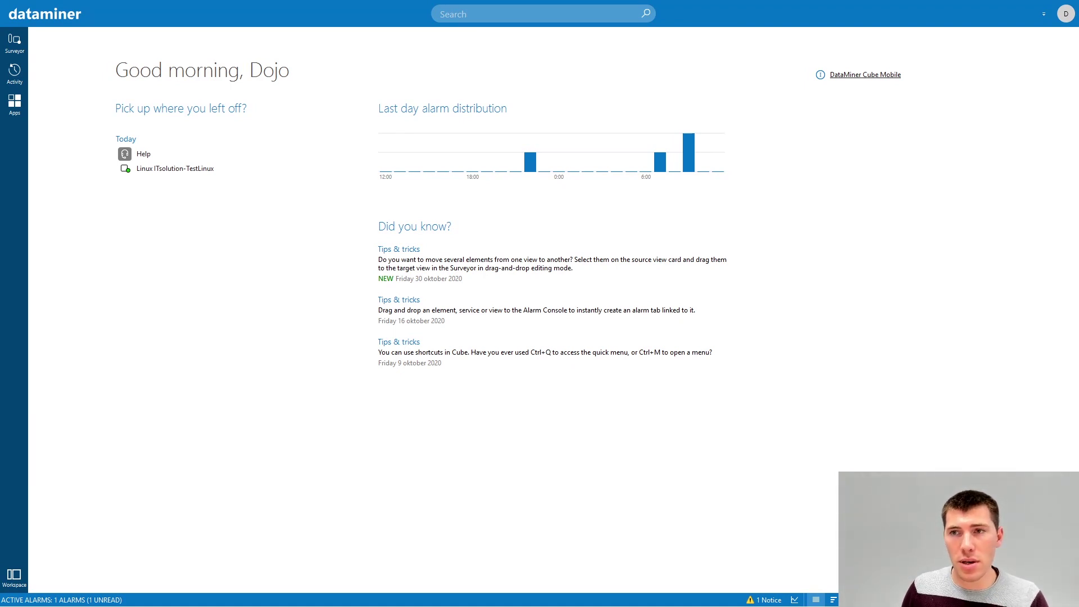
Open the DataMiner Help and maximize its window.
click(1067, 13)
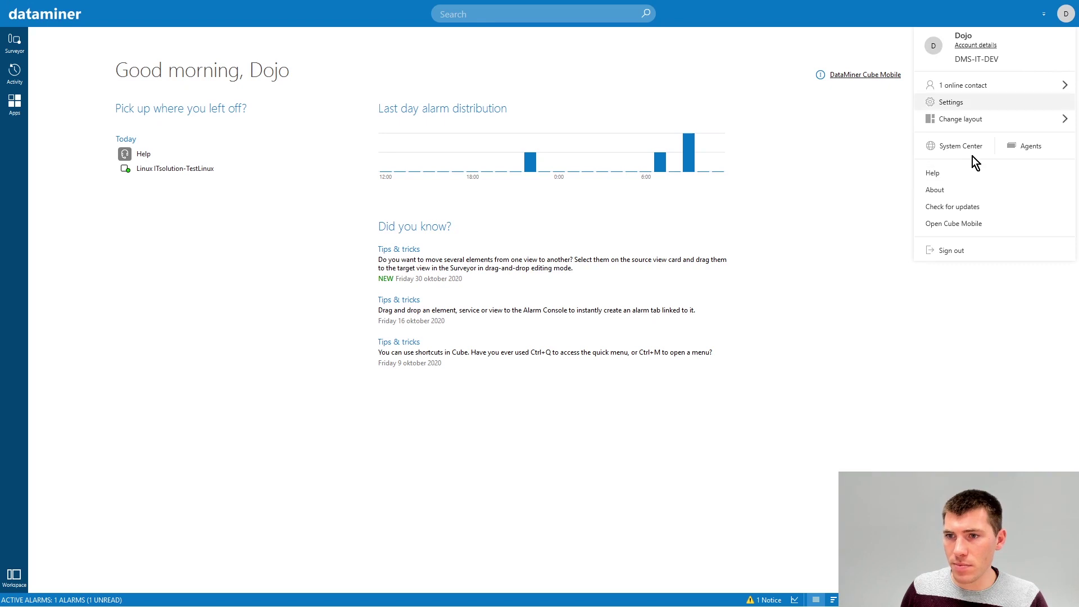
click(940, 177)
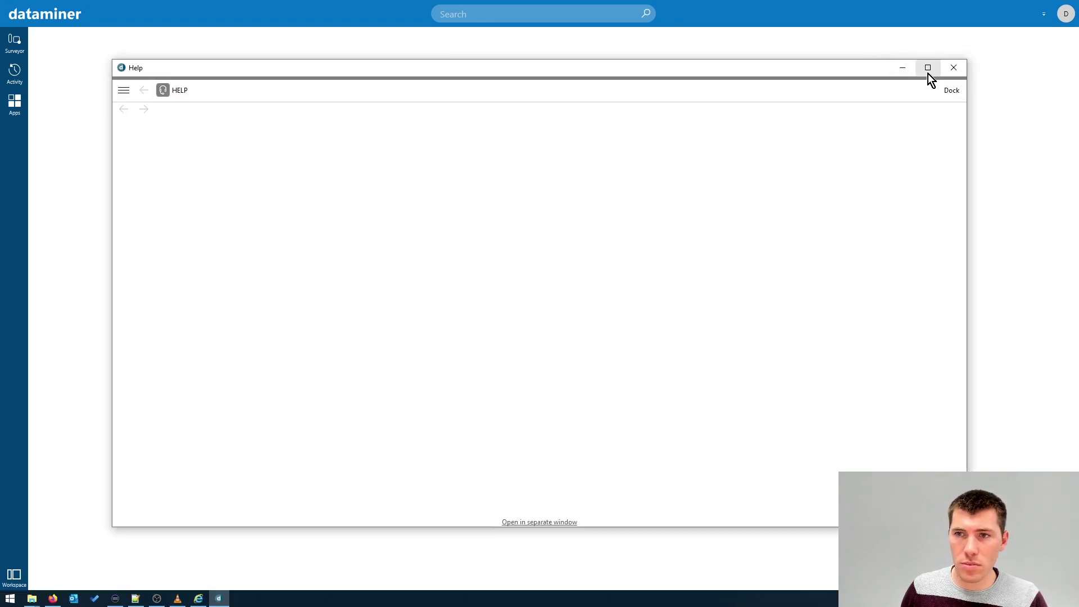
click(929, 68)
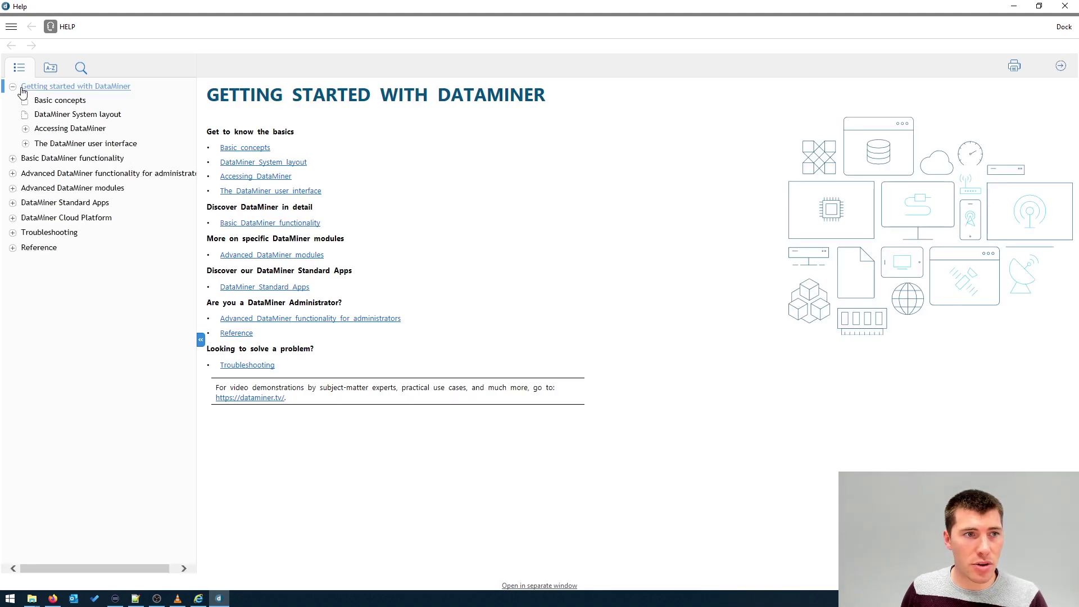
Open the help topic "Embedding an alarm timeline component" within the Visio drawings section on turning shapes into controls.
click(13, 86)
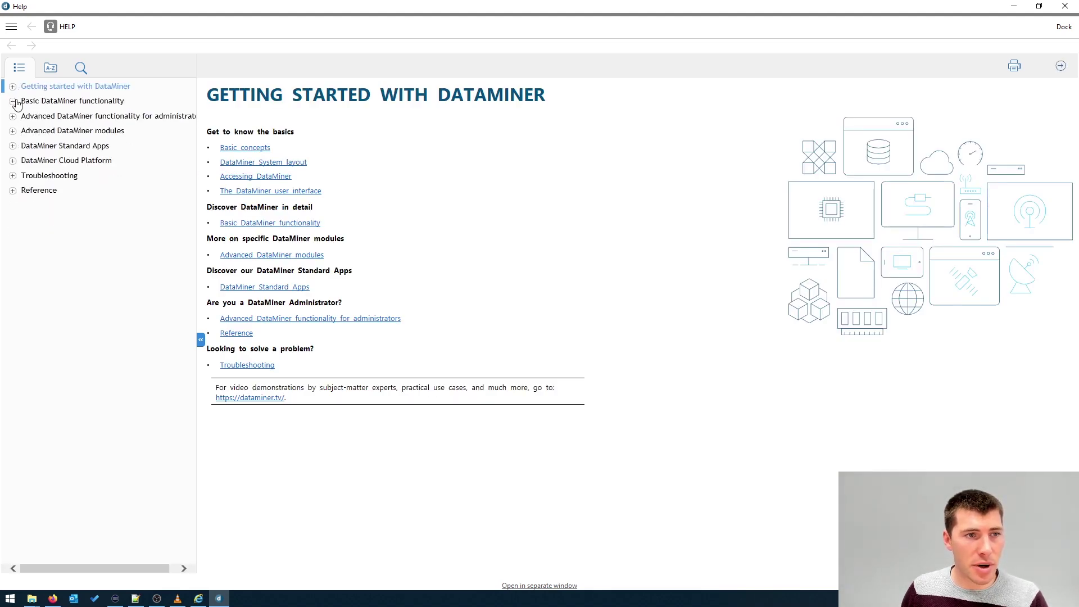
click(12, 101)
click(53, 205)
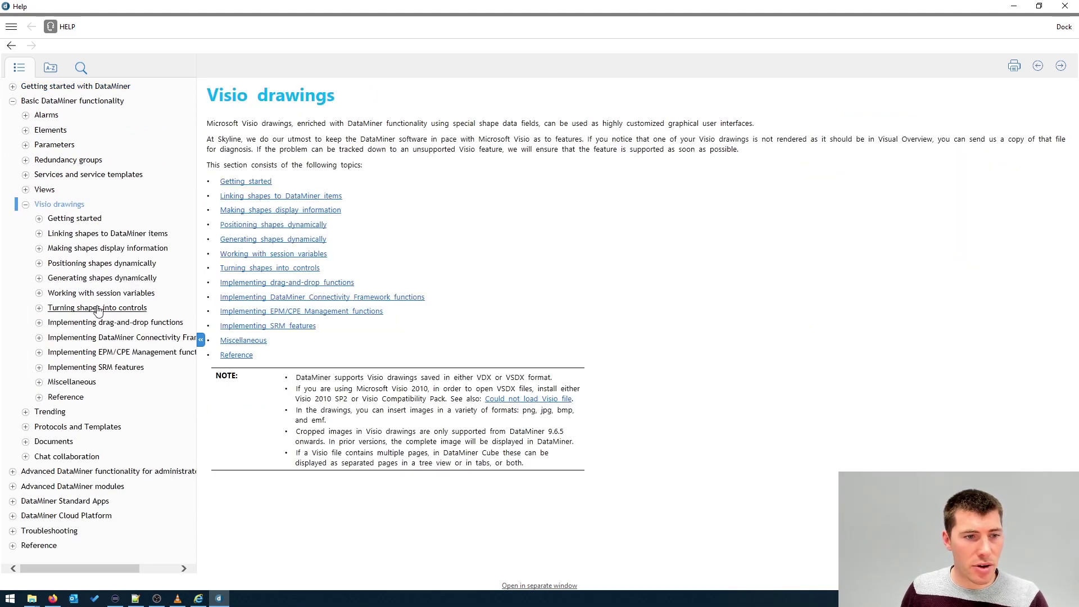
click(97, 309)
scroll(99, 337, down, 4)
click(97, 336)
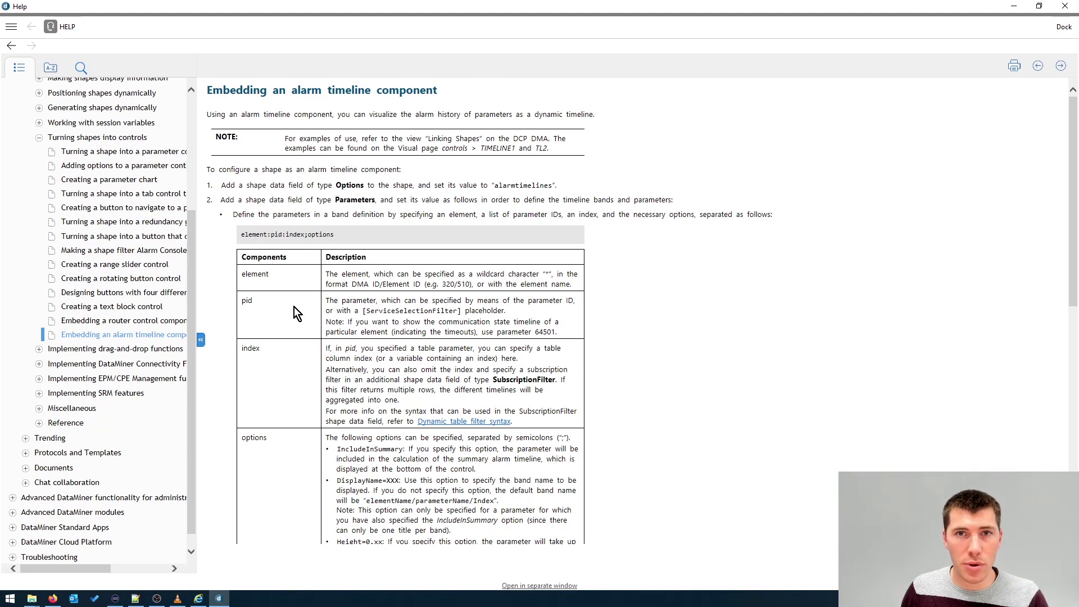
Examine the element and pid parts of the topic's band definition syntax, and minimize the Help window.
scroll(240, 193, down, 3)
scroll(241, 194, up, 3)
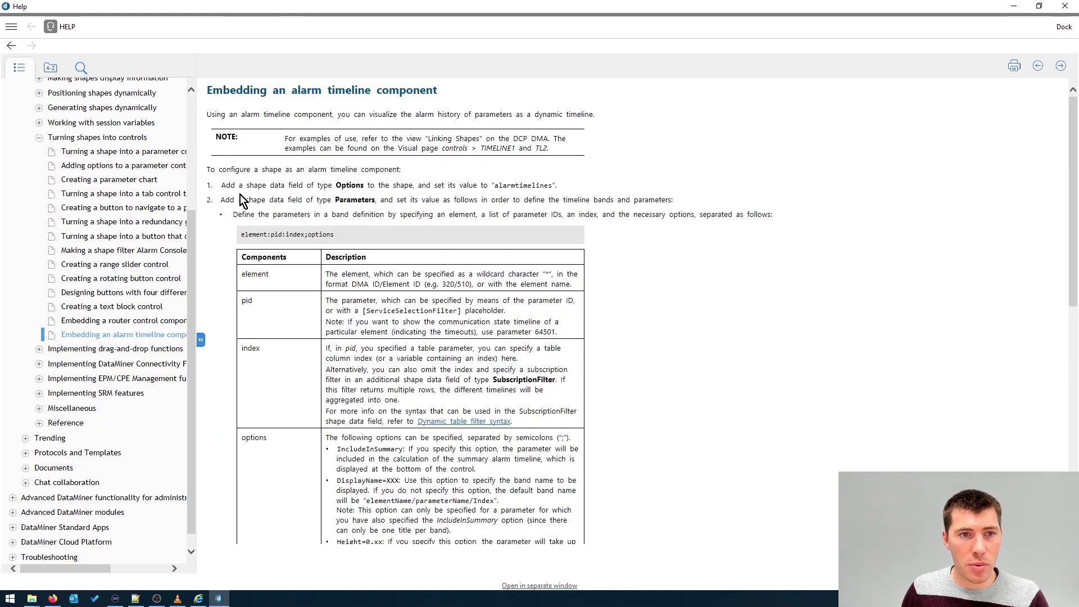
double_click(252, 235)
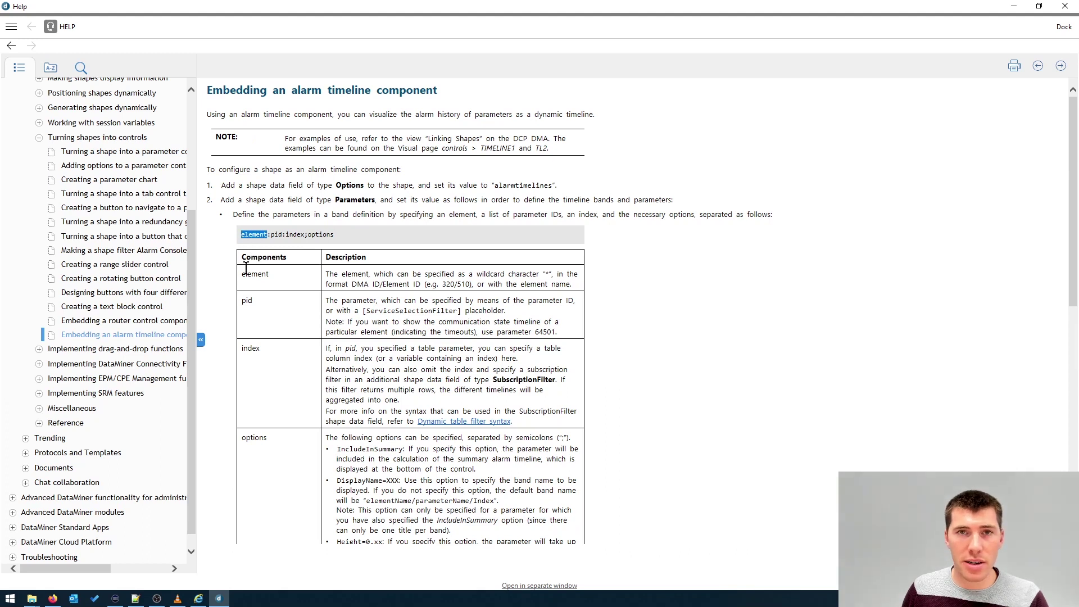
double_click(276, 235)
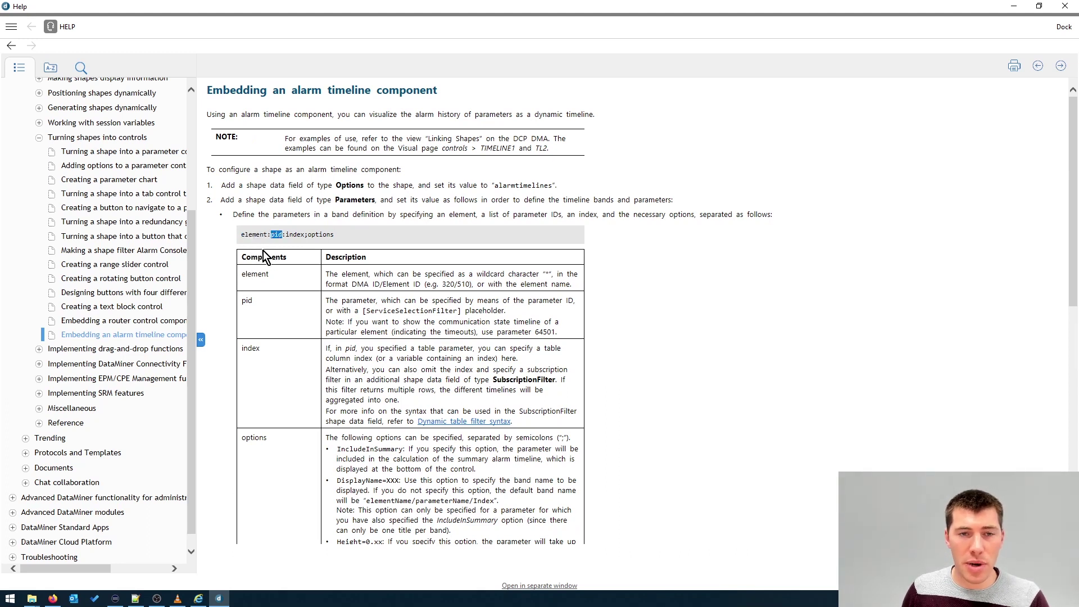
click(1015, 7)
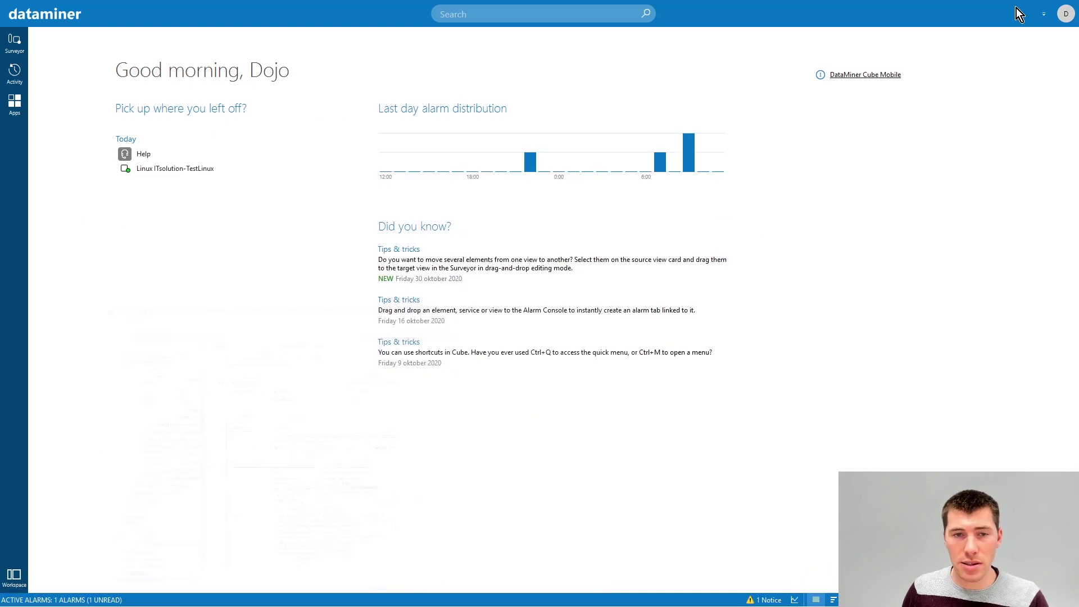
Open the details of the Physical Memory Usage parameter from the General data of element Linux ITsolution-TestLinux to look up its ID.
click(137, 171)
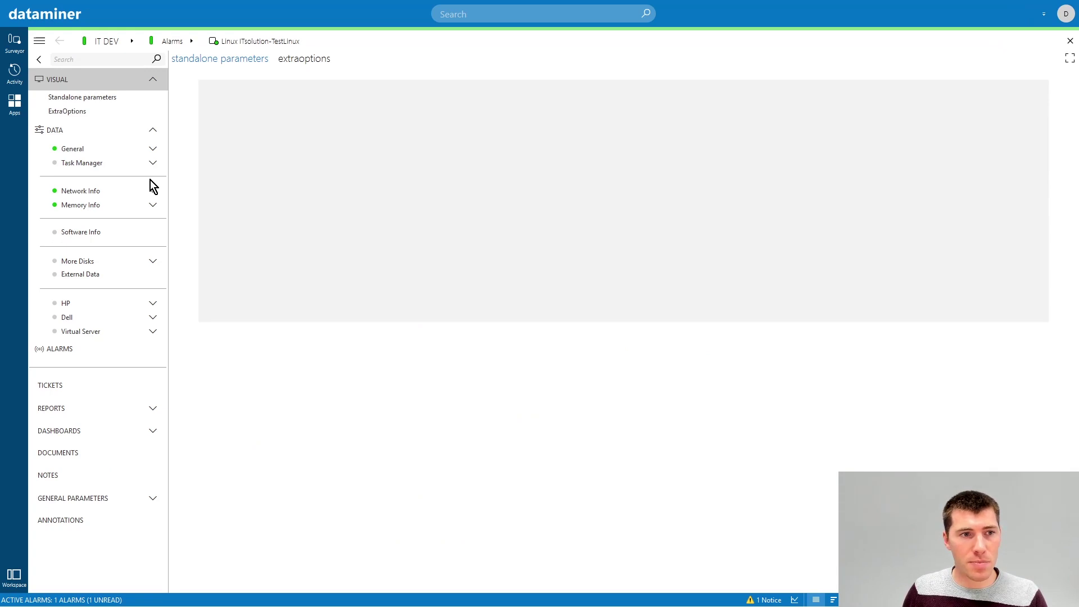
click(99, 147)
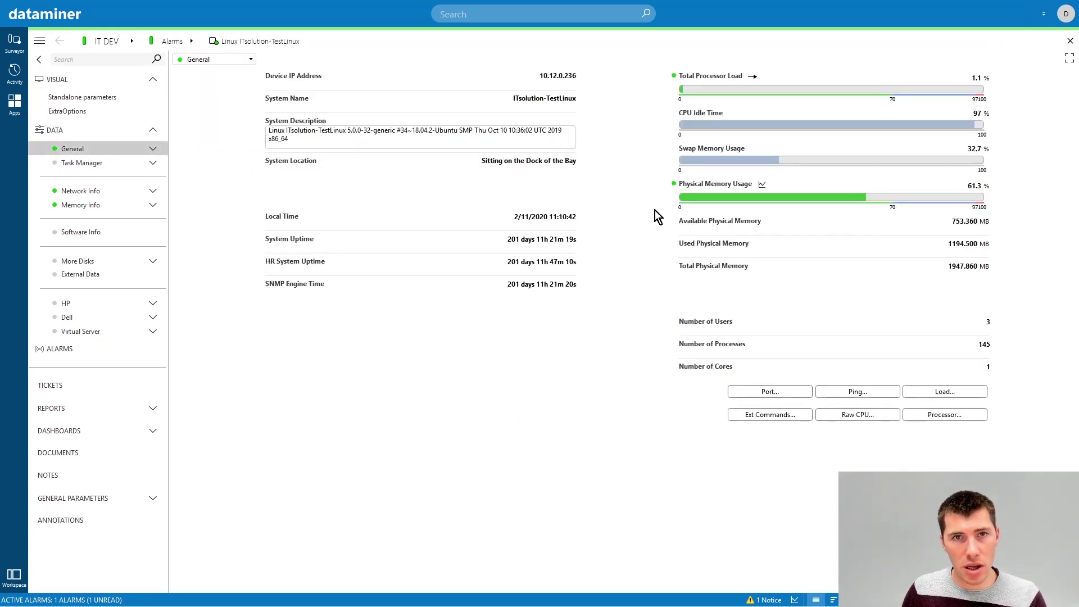
click(706, 190)
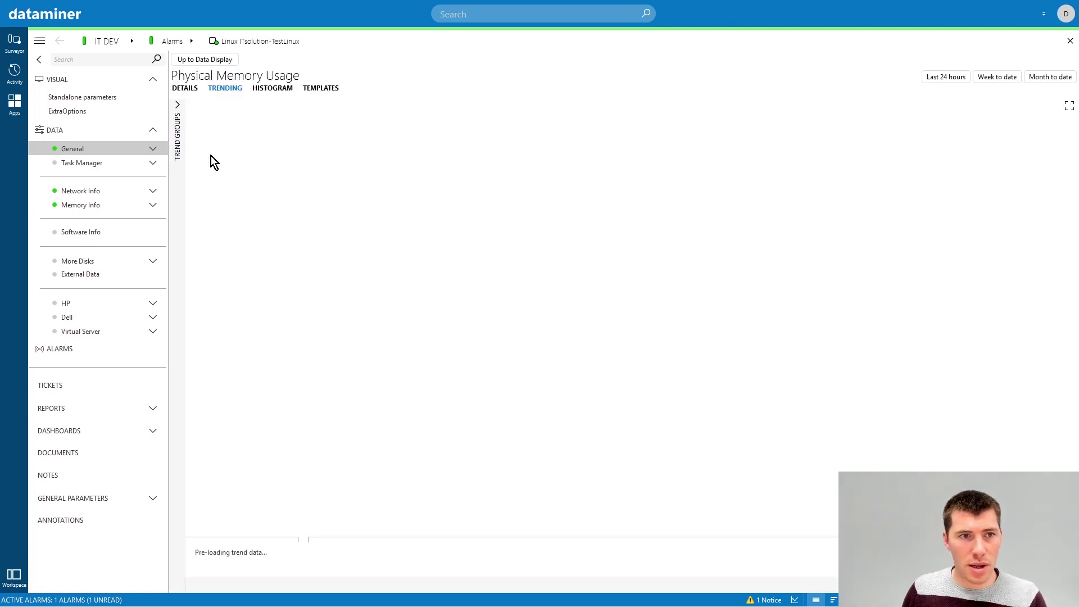
click(188, 90)
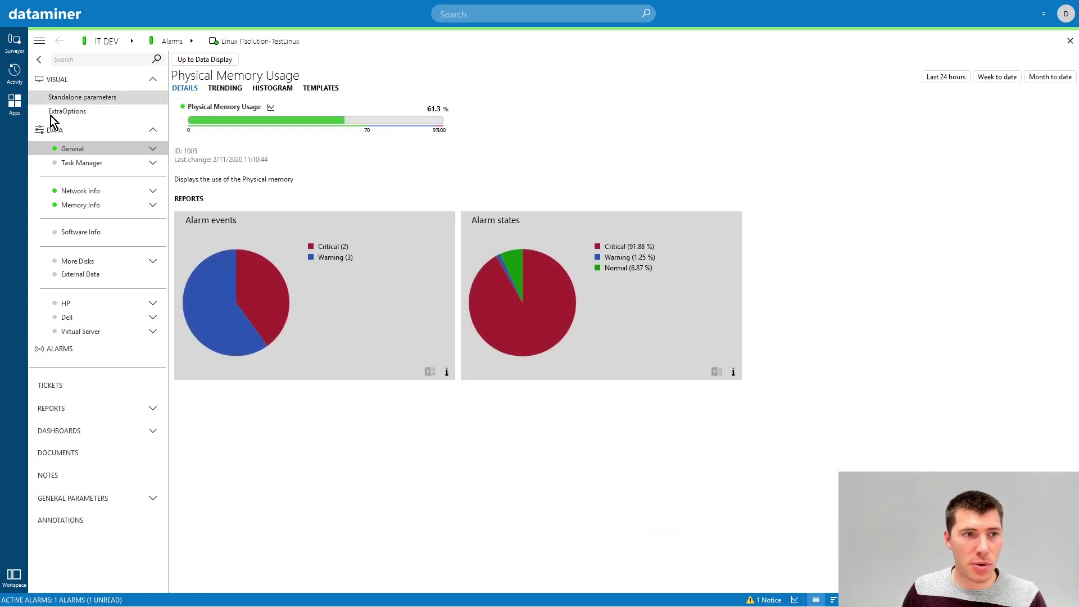
Return to the element's Standalone parameters visual page and open its drawing for editing in Visio.
click(65, 98)
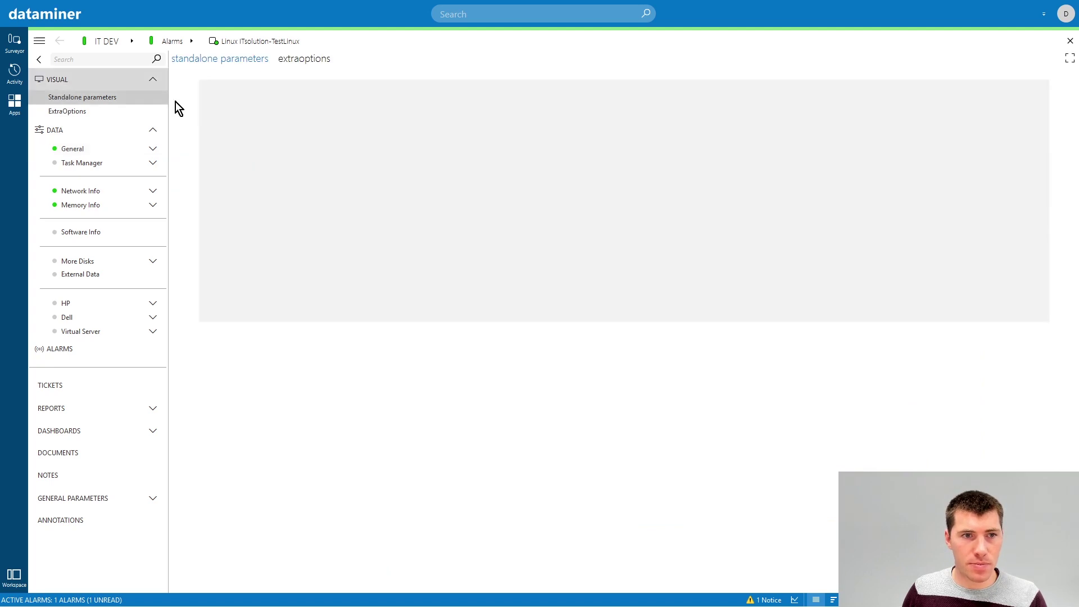
right_click(424, 131)
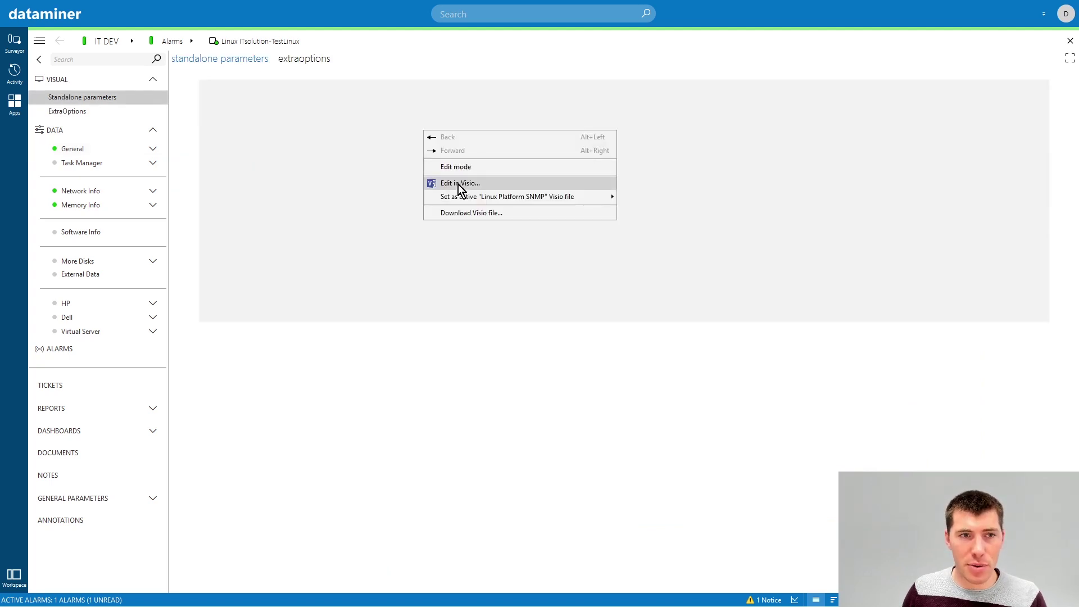
click(457, 185)
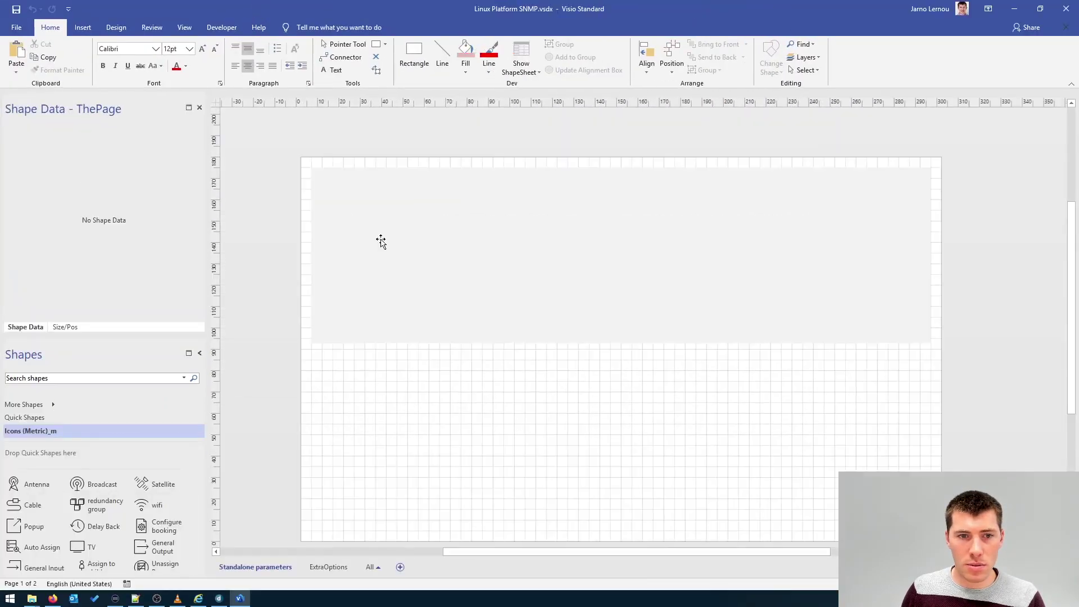
Define two shape data fields labelled Parameters and Options on the large grey rectangle.
click(443, 256)
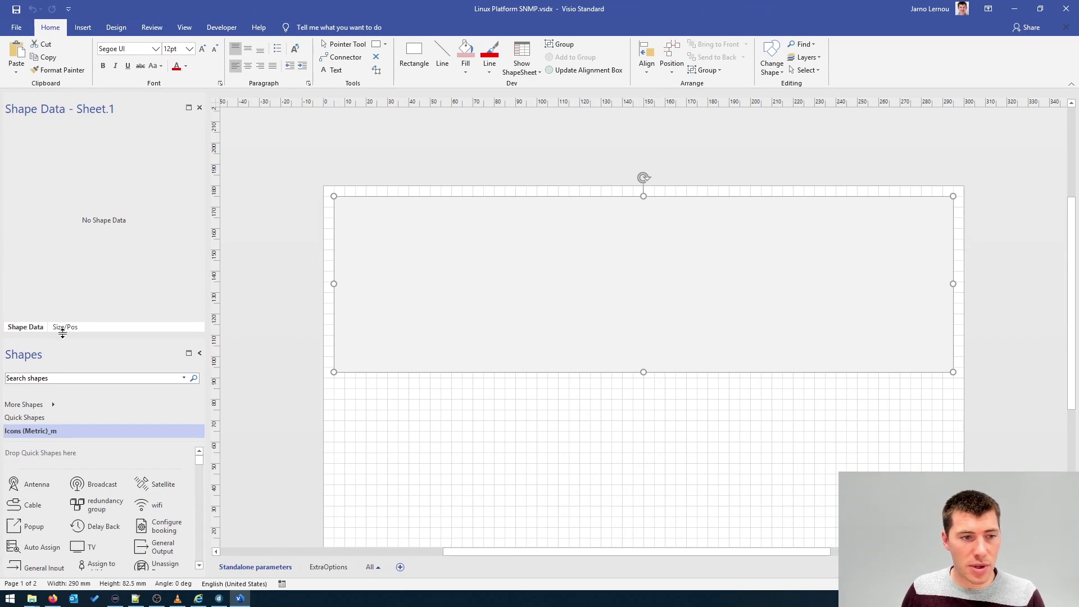
right_click(124, 213)
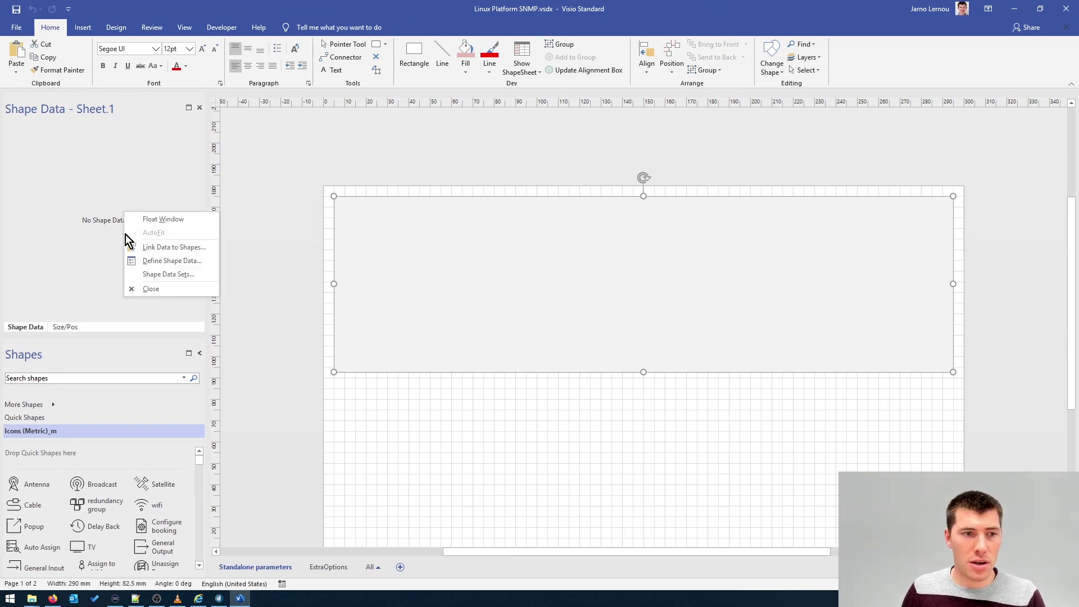
click(149, 261)
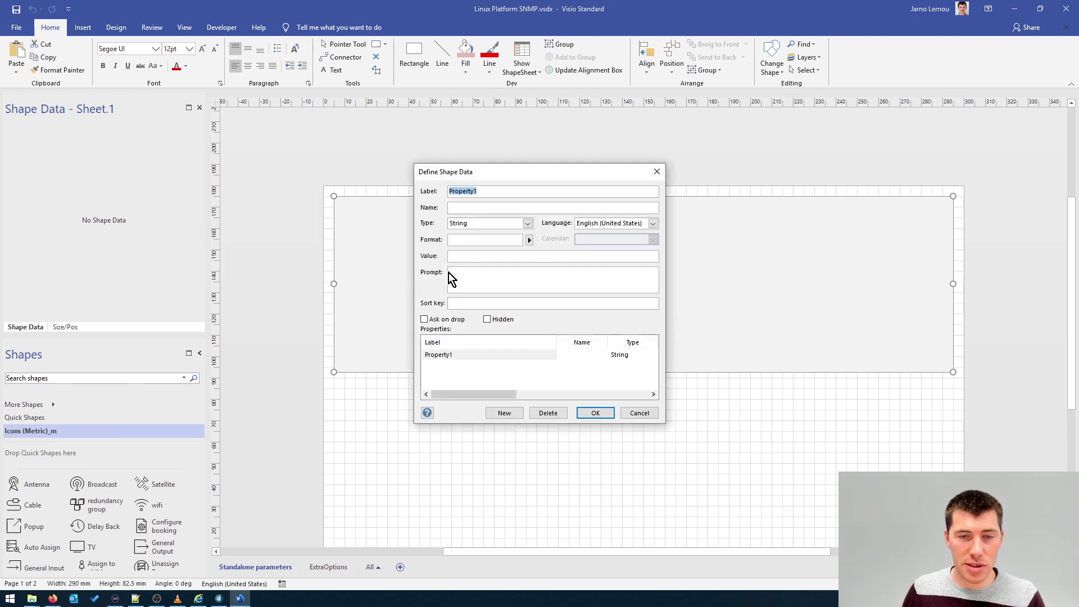
text(Parameters)
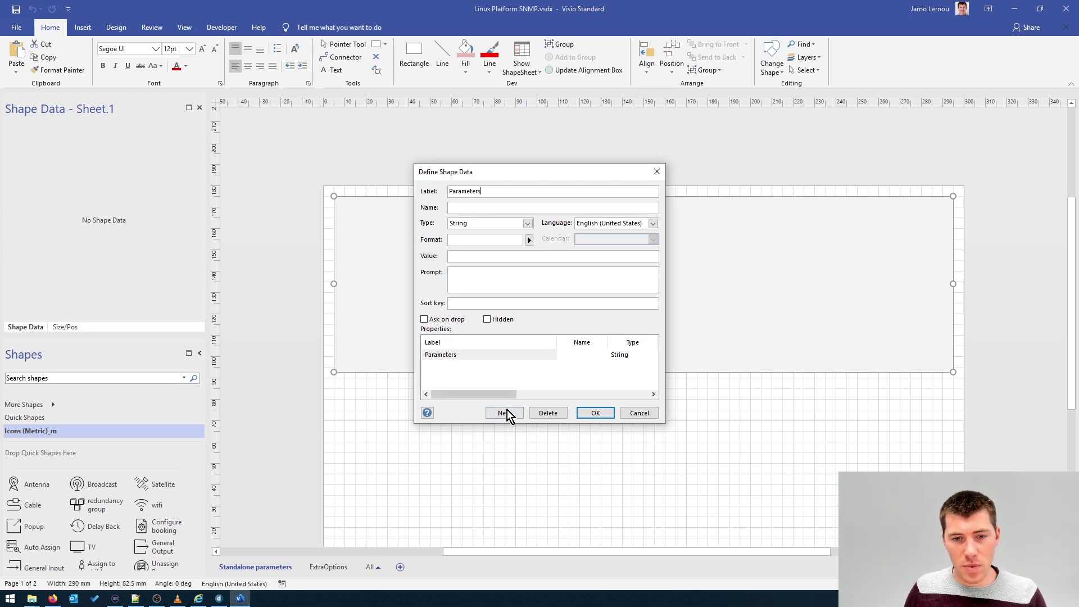
click(504, 413)
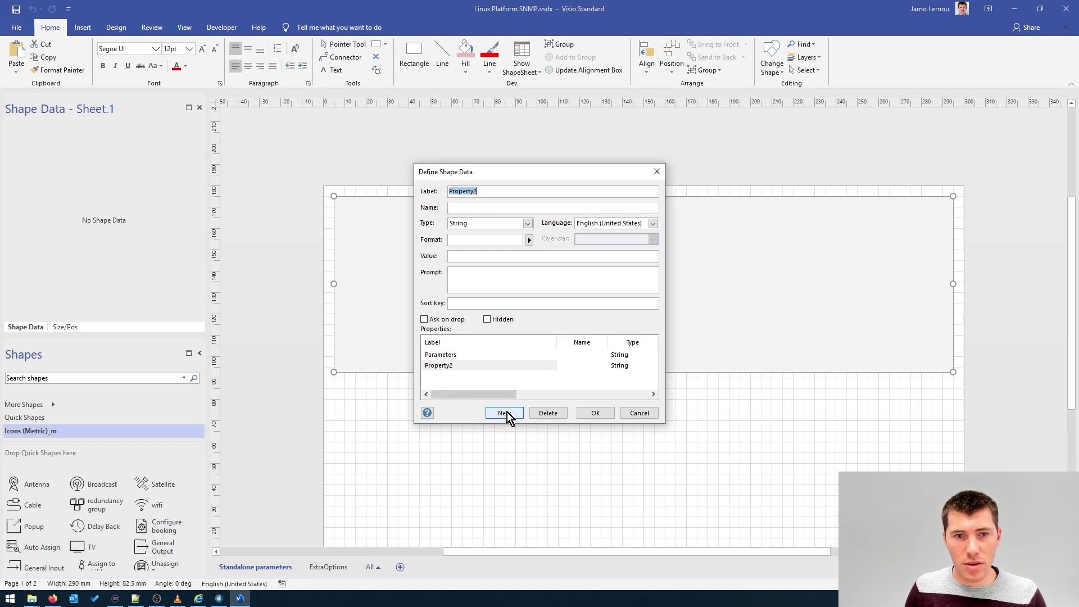
text(Options)
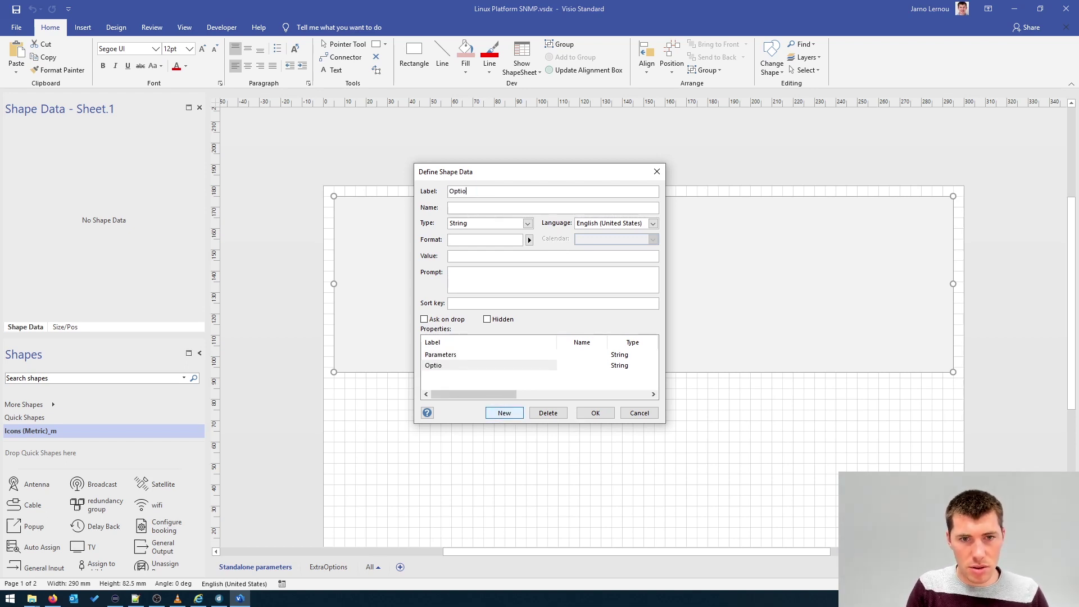
key(Return)
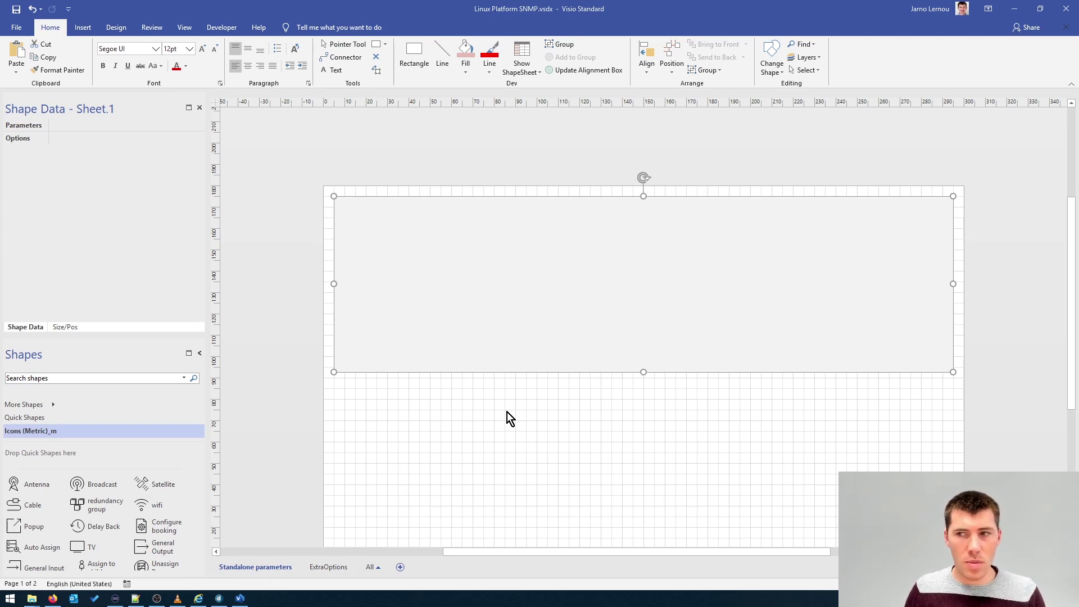
Copy the value alarmtimelines from the help topic and set it as the rectangle's Options shape data in Visio.
key(alt+Tab)
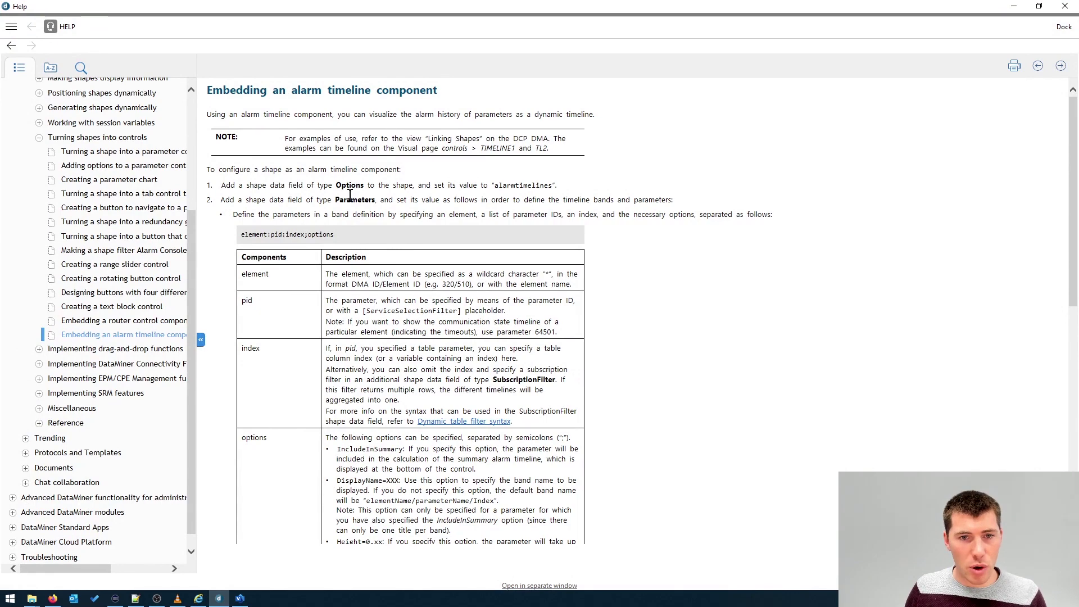
drag(337, 187, 448, 186)
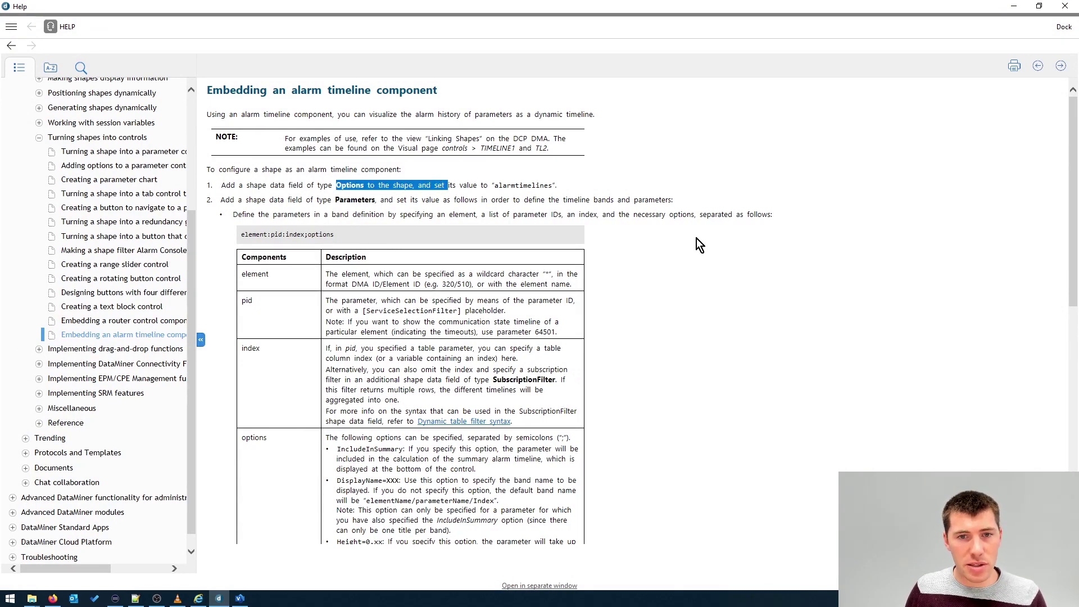
double_click(512, 186)
key(ctrl+c)
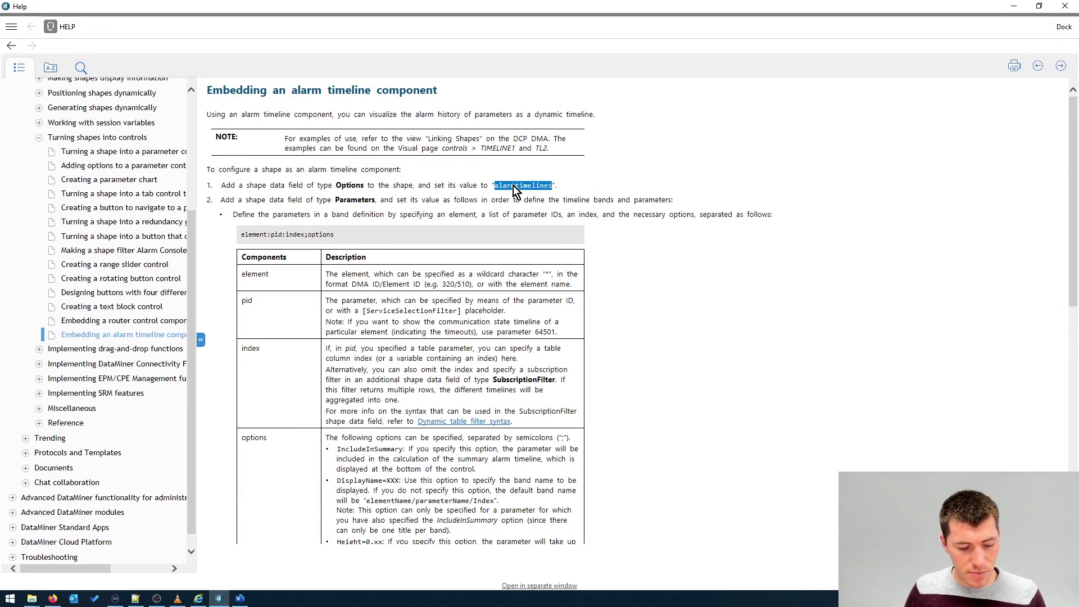
key(alt+Tab)
click(96, 138)
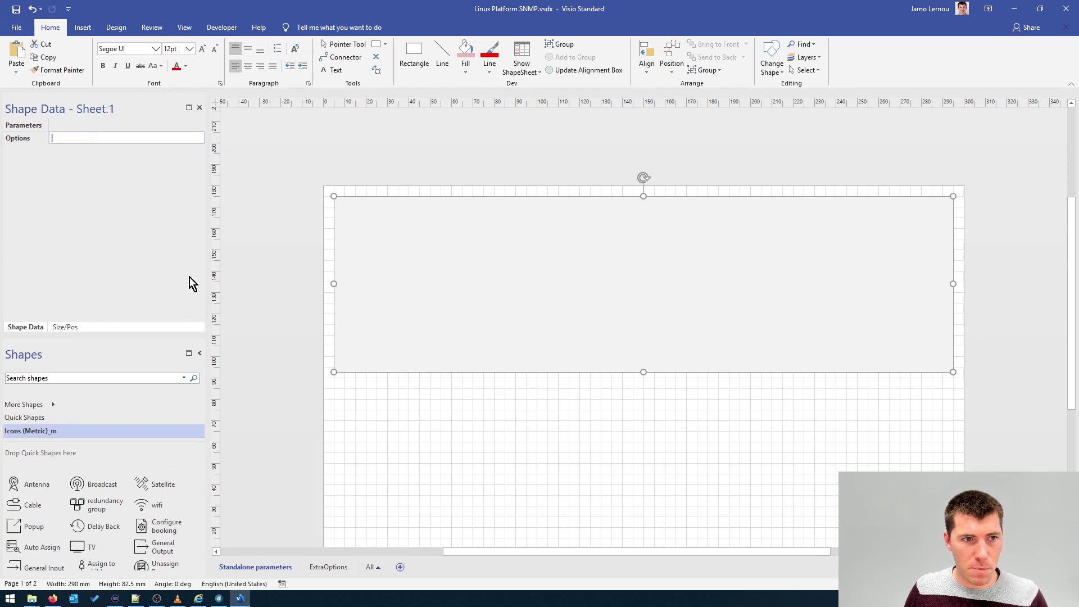
key(ctrl+v)
key(Return)
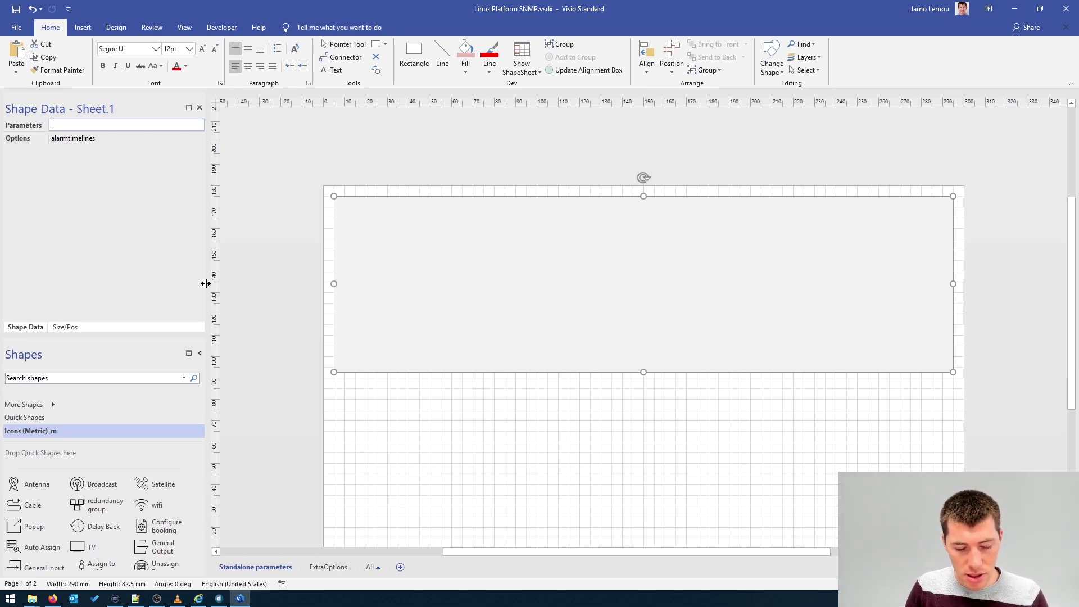
Set the rectangle's Parameters shape data to [this elementid]:1005.
text([)
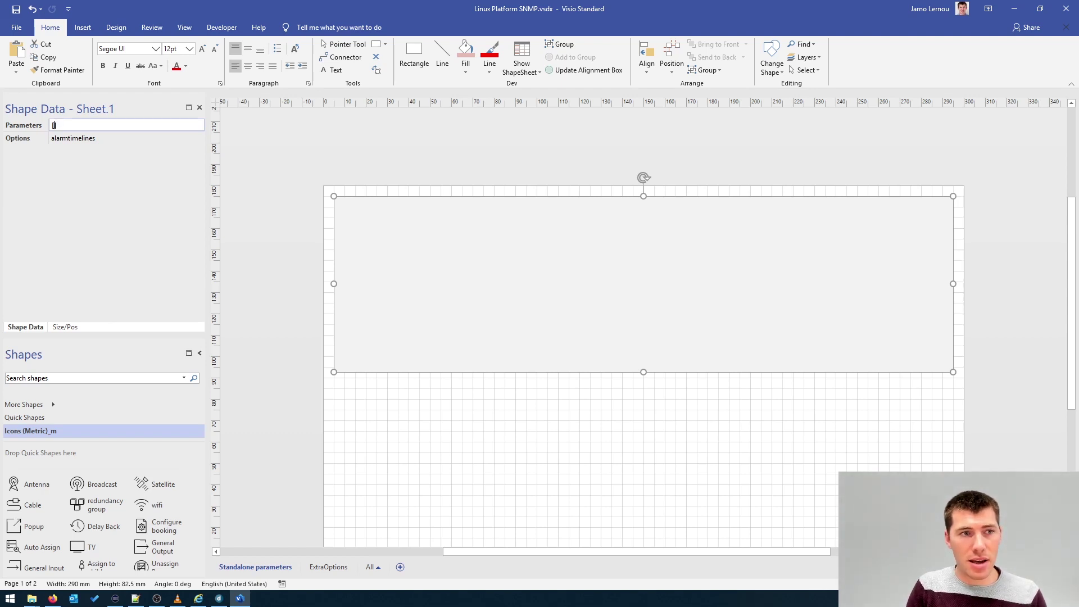
text(this )
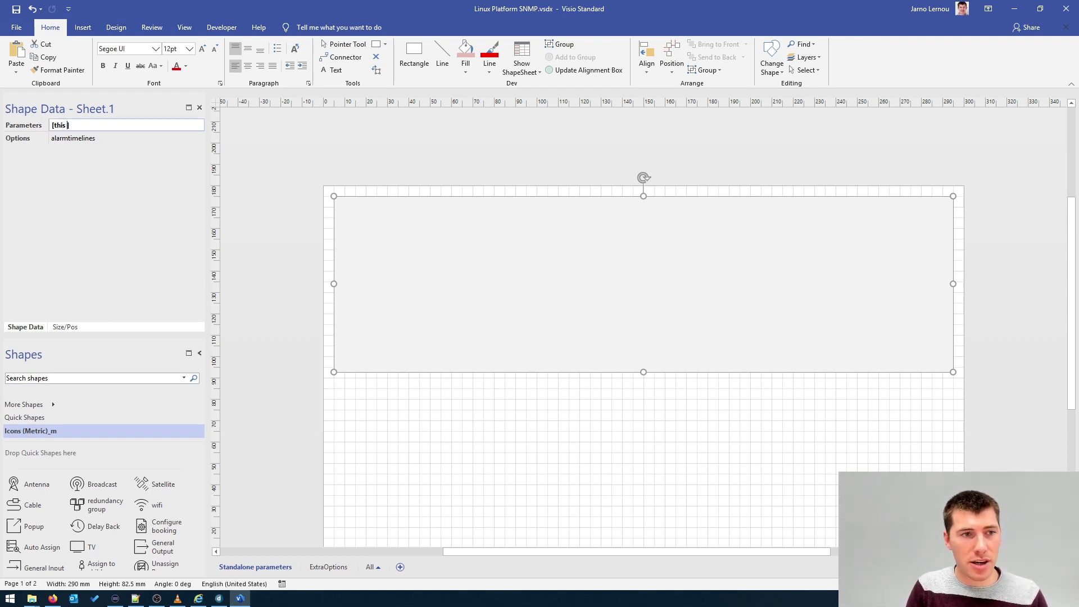
text(elementid]:)
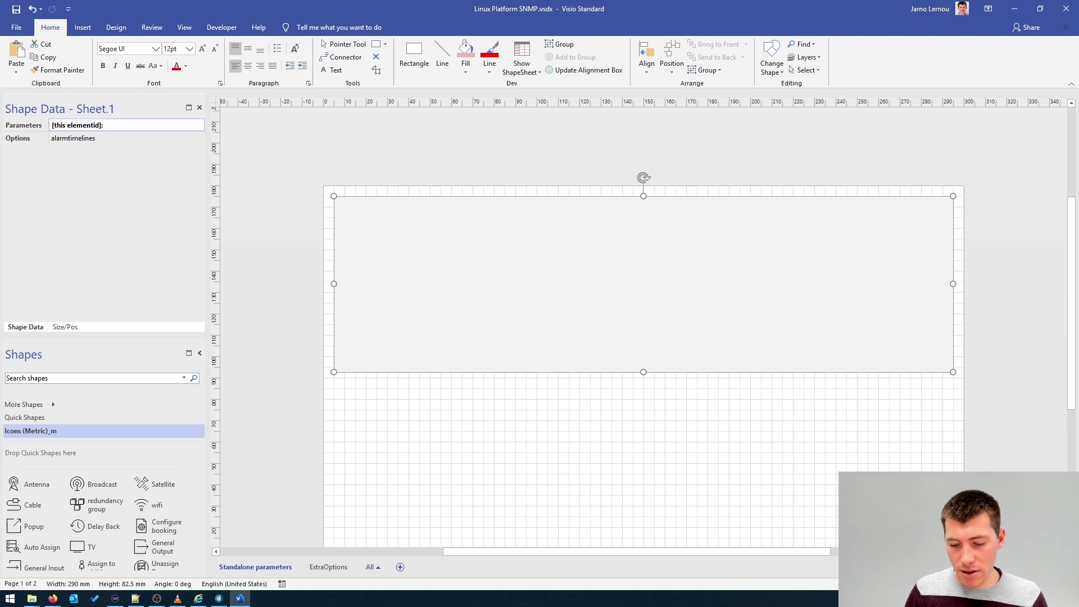
text(005)
key(Tab)
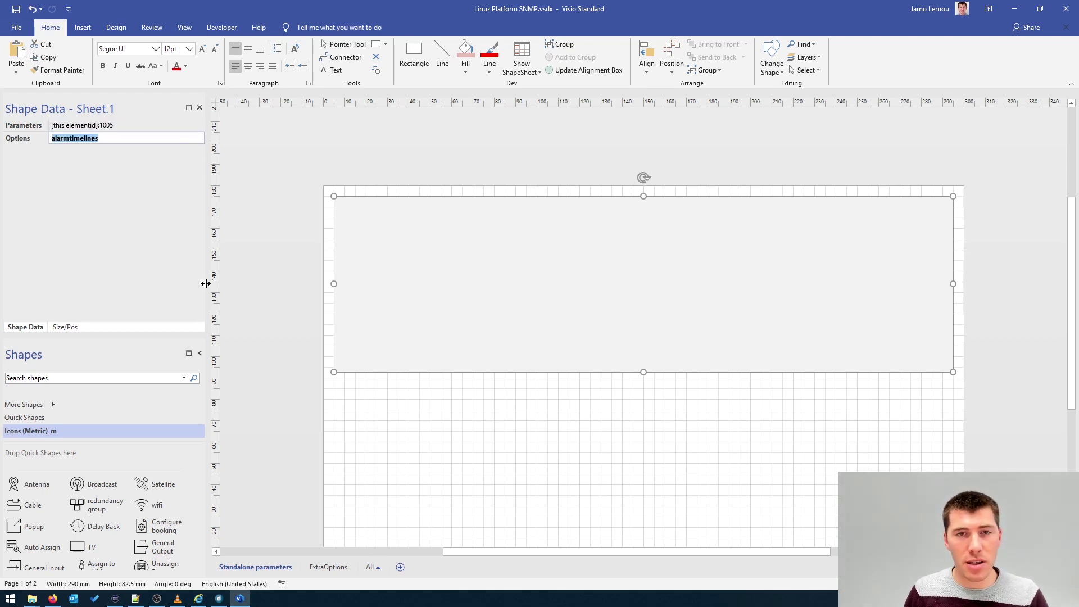
Deselect the rectangle and switch back to DataMiner Cube to view the alarm timeline on the Standalone parameters page.
click(276, 394)
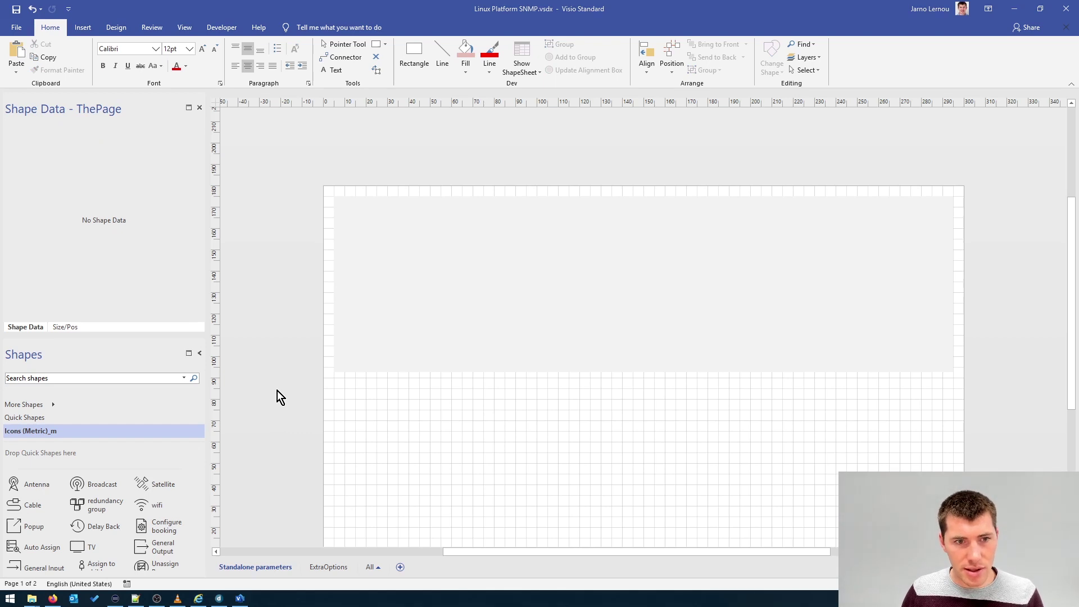
key(alt+Tab)
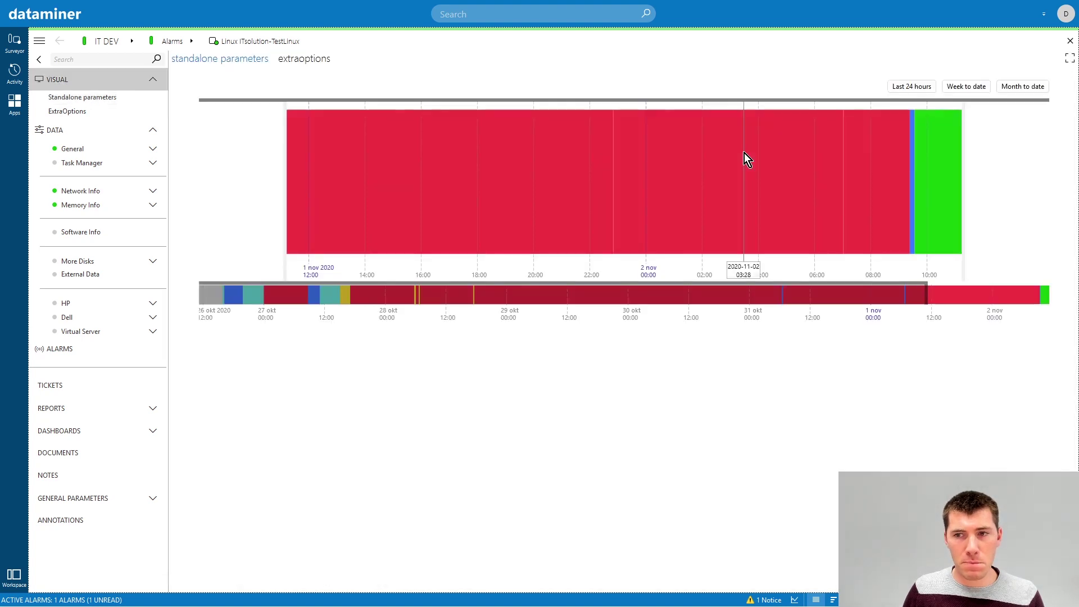
Zoom and pan the alarm timeline on the Standalone parameters page to examine the alarm state changes on the morning of 2 November 2020.
drag(880, 174, 940, 183)
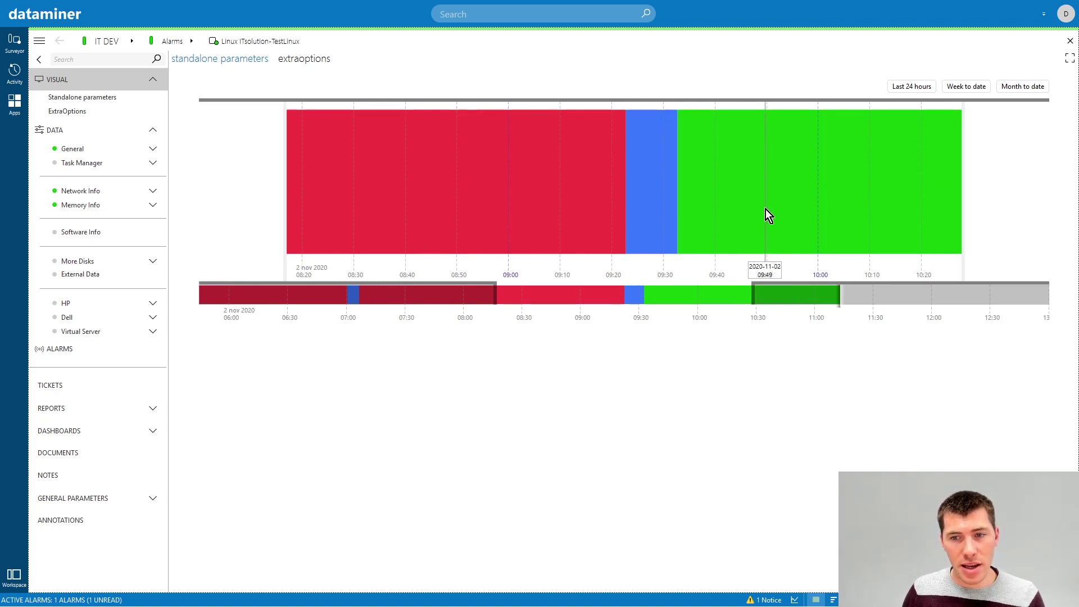
scroll(765, 214, down, 4)
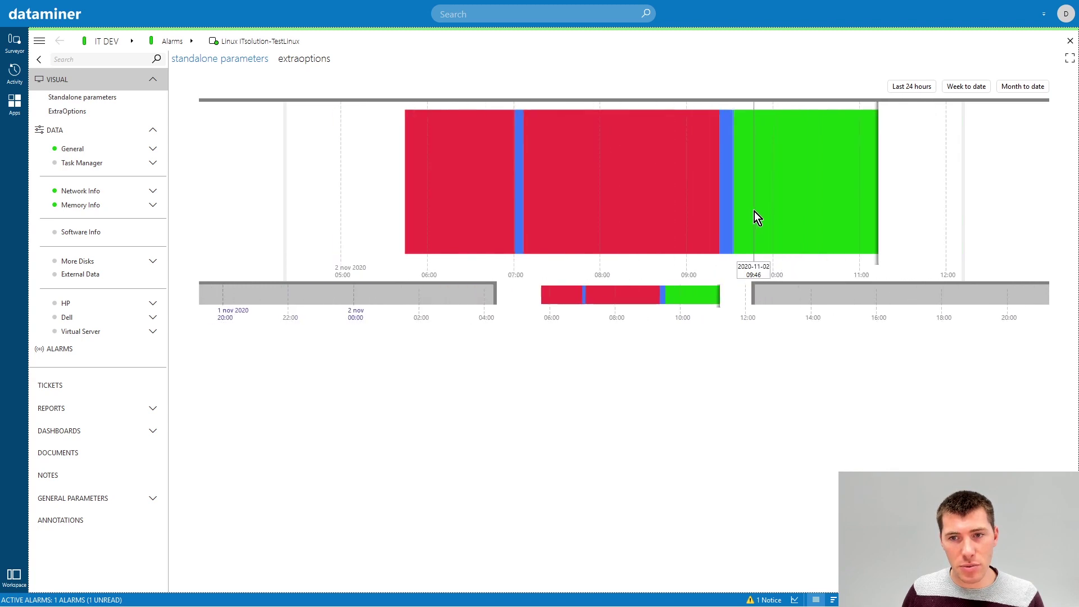
scroll(755, 212, up, 5)
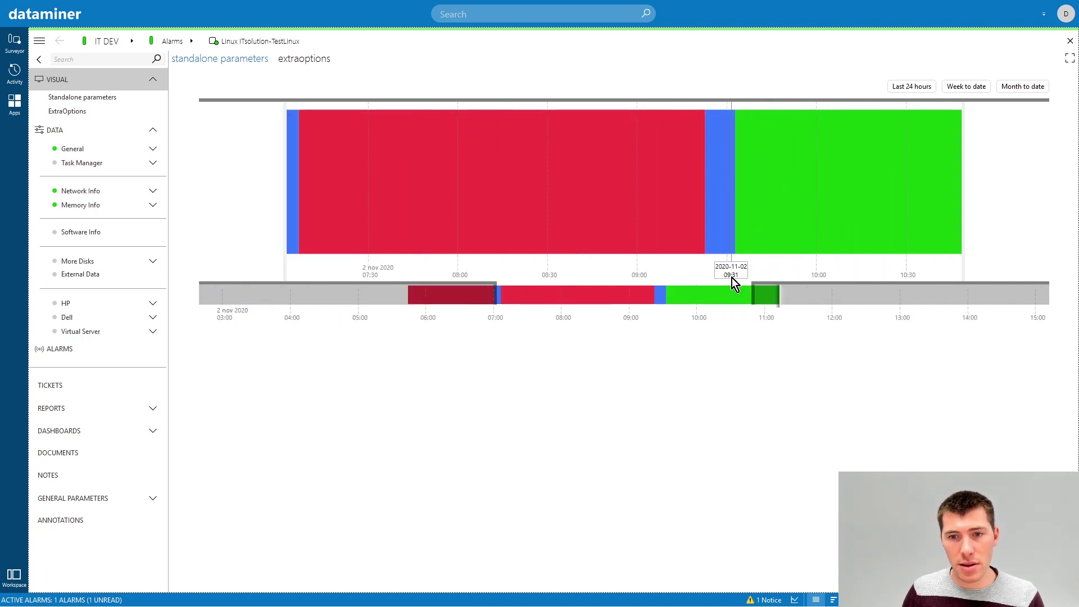
drag(634, 296, 659, 307)
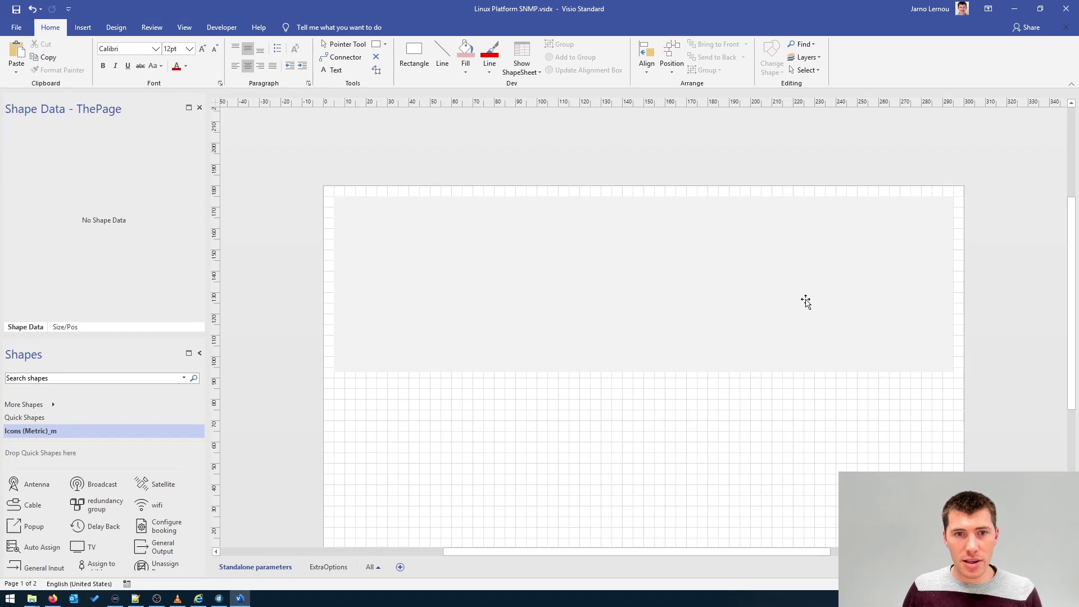
Place a copy of the grey timeline rectangle directly below the original on the Standalone parameters page in Visio.
click(635, 296)
scroll(631, 296, down, 1)
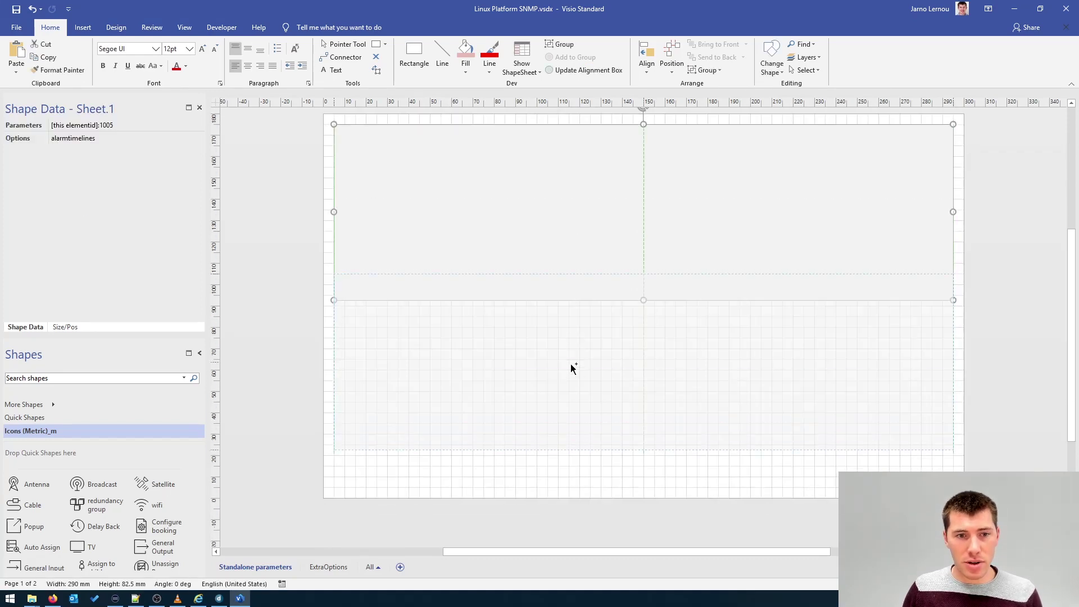
click(571, 405)
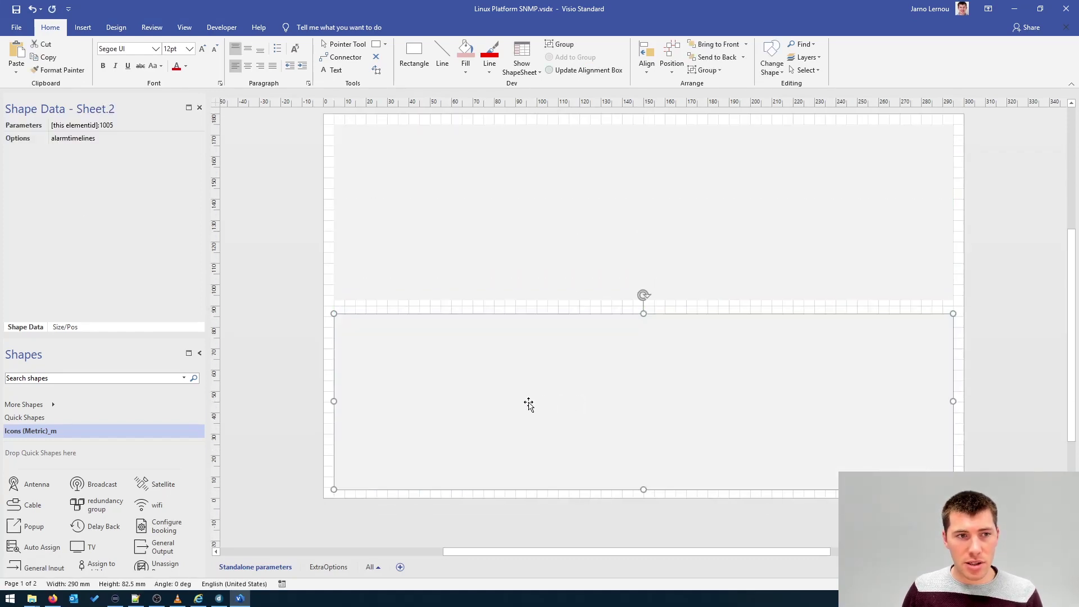
Set the lower rectangle's Parameters shape data to [this elementid]:64501, deselect it, and return to DataMiner Cube.
click(107, 128)
double_click(116, 125)
text(6450)
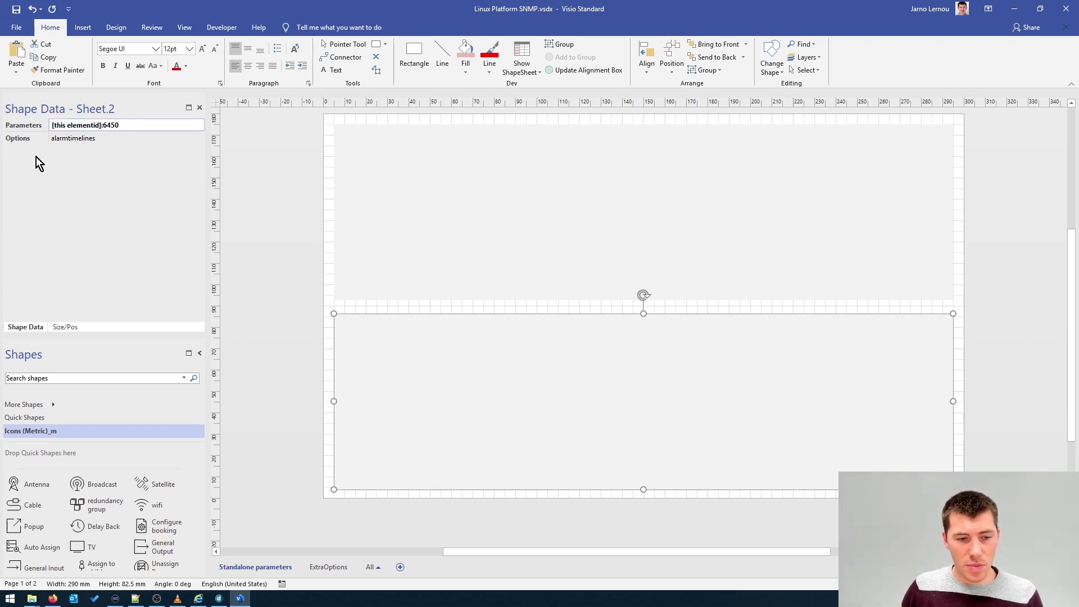
key(Return)
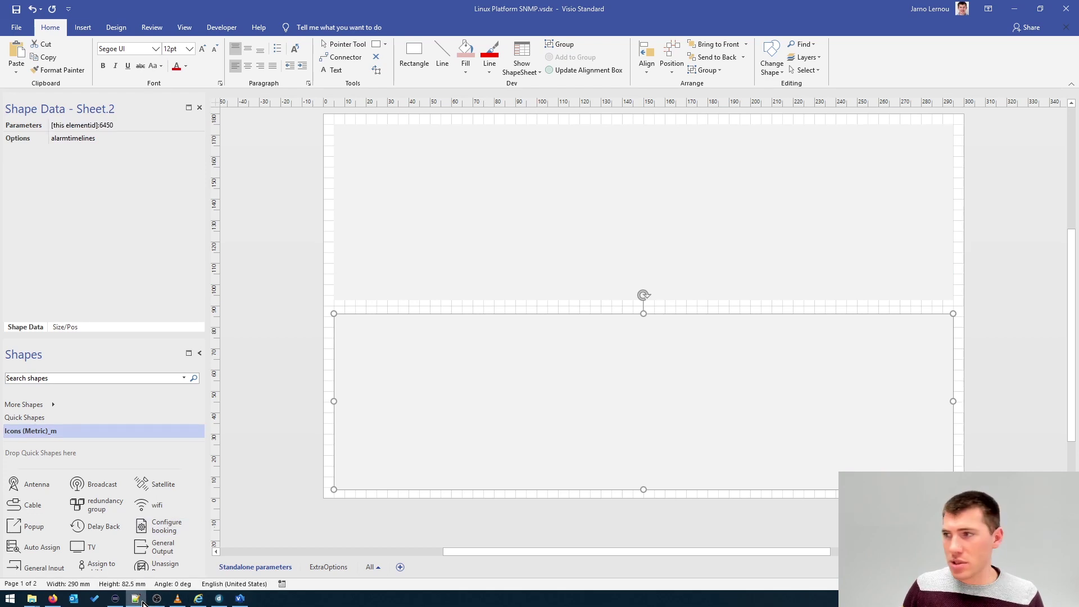
click(128, 125)
click(128, 126)
text(1)
key(Tab)
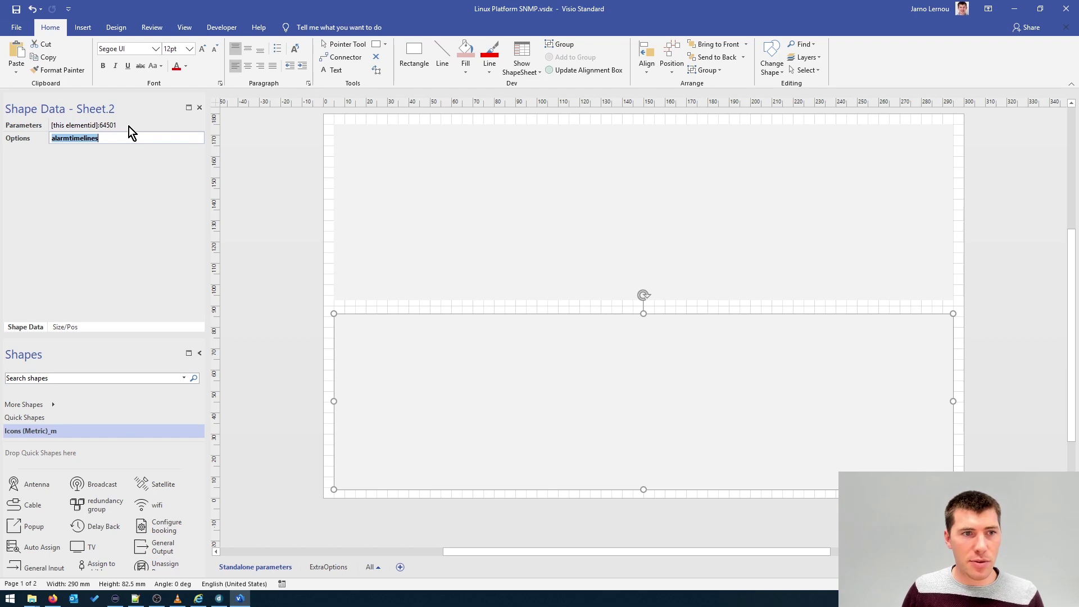
click(328, 272)
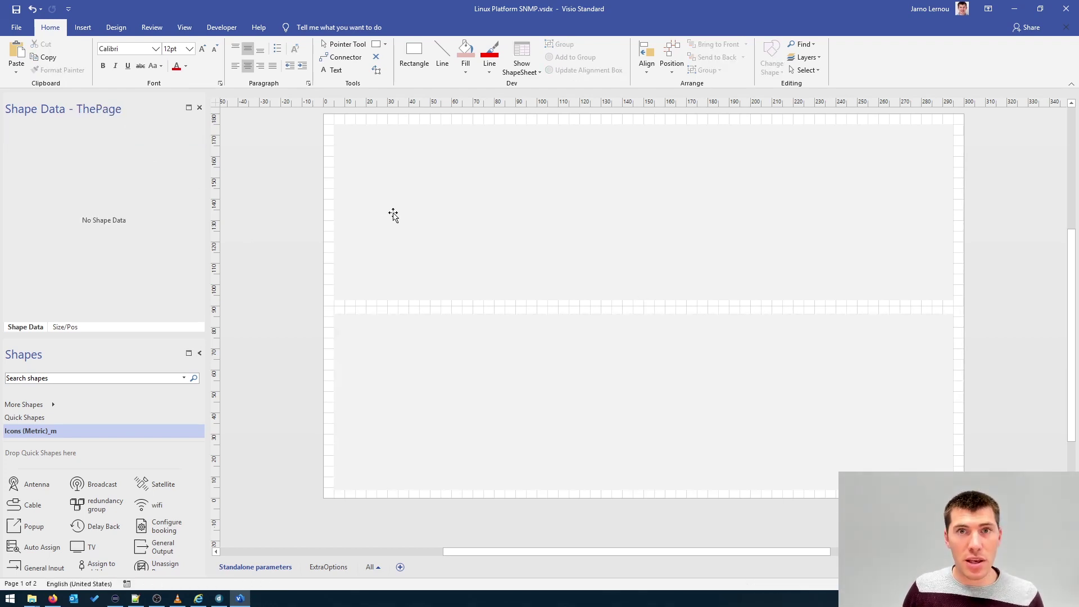
click(1015, 8)
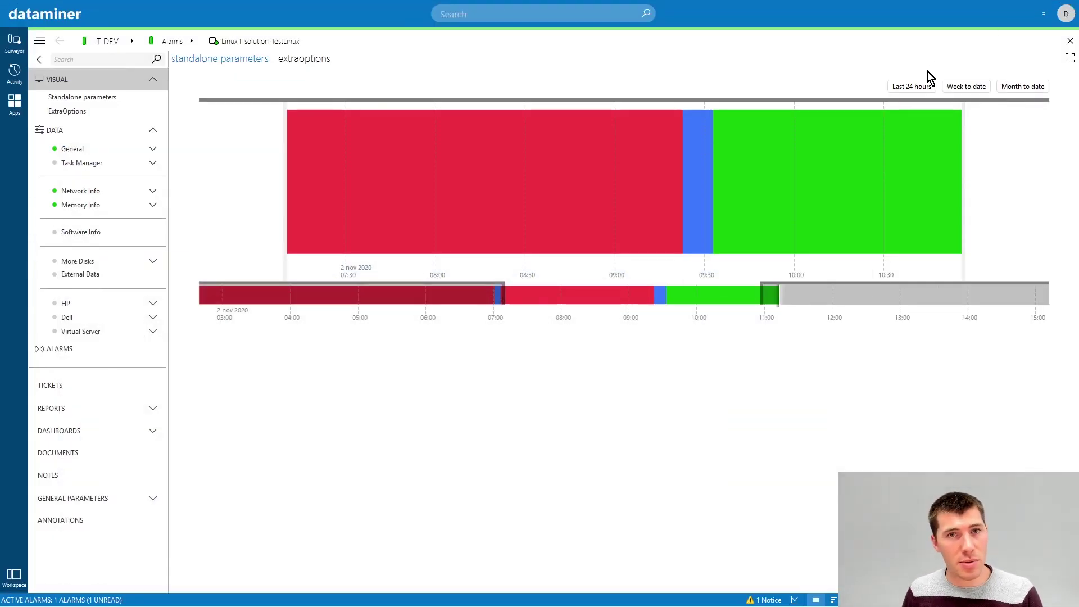
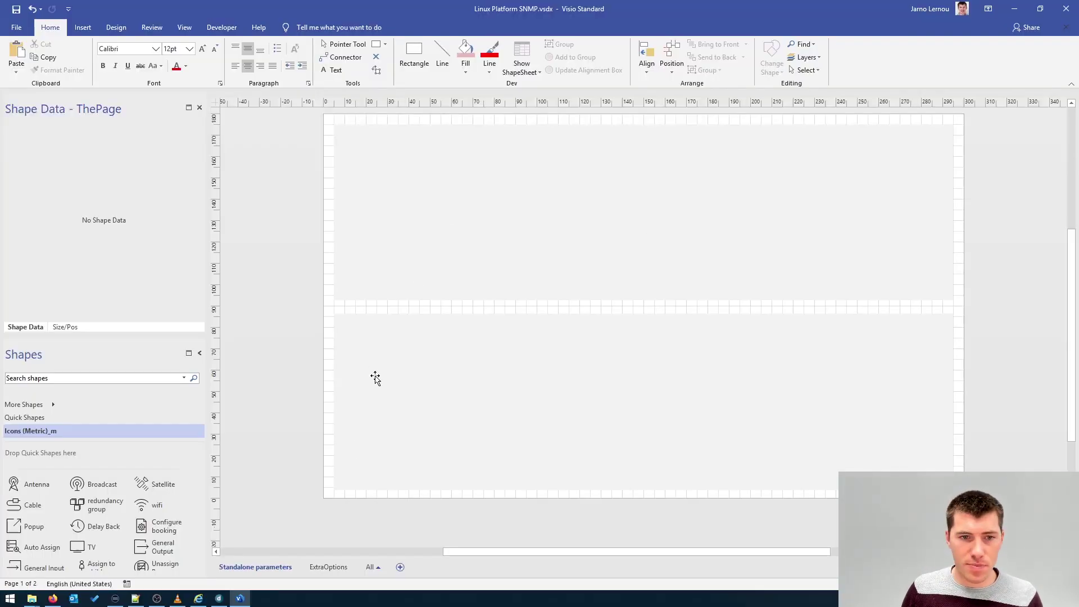
Duplicate the Standalone parameters page in Visio and name the copy Cell Parameters.
right_click(268, 571)
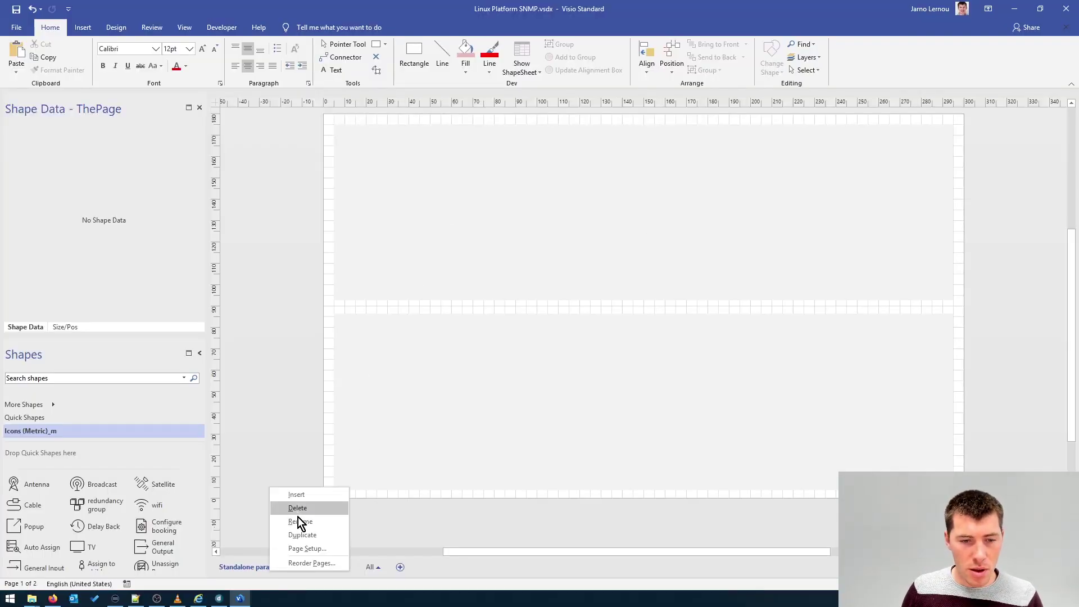
click(298, 535)
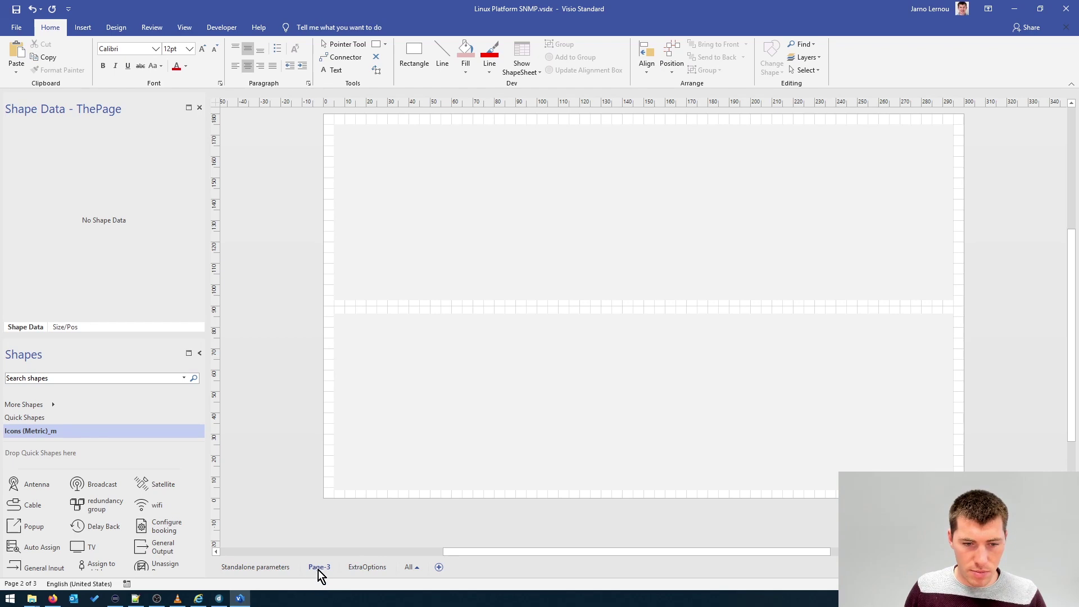
text(Cell)
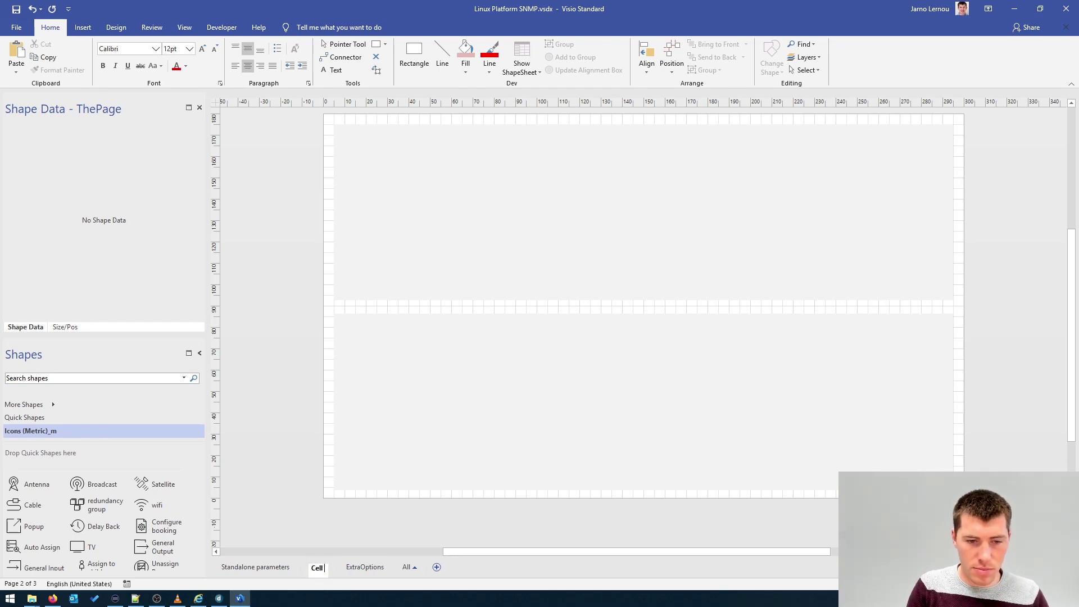
text( Paramters)
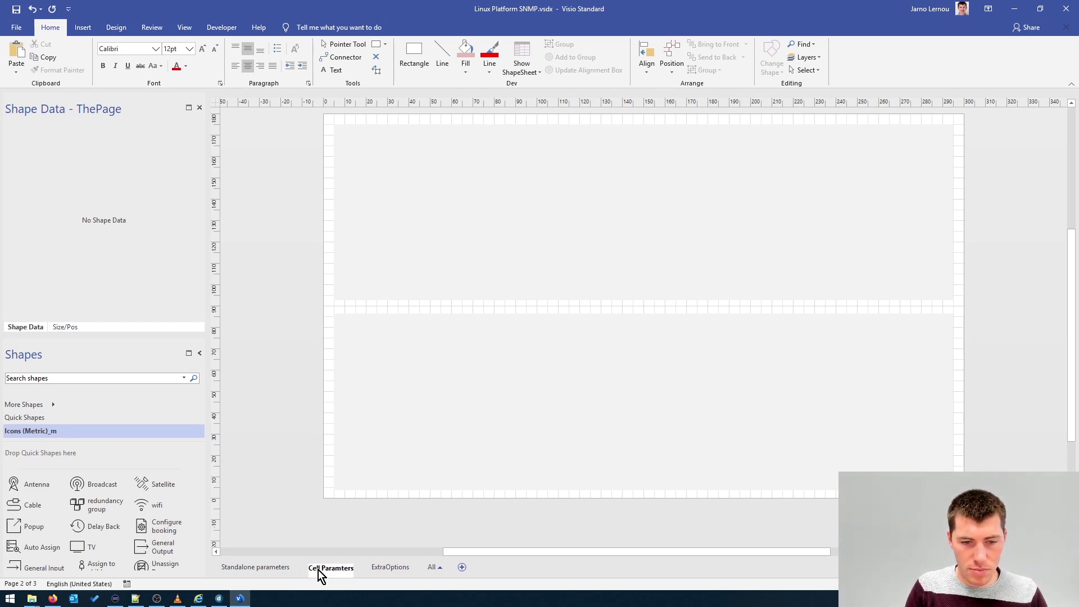
key(Return)
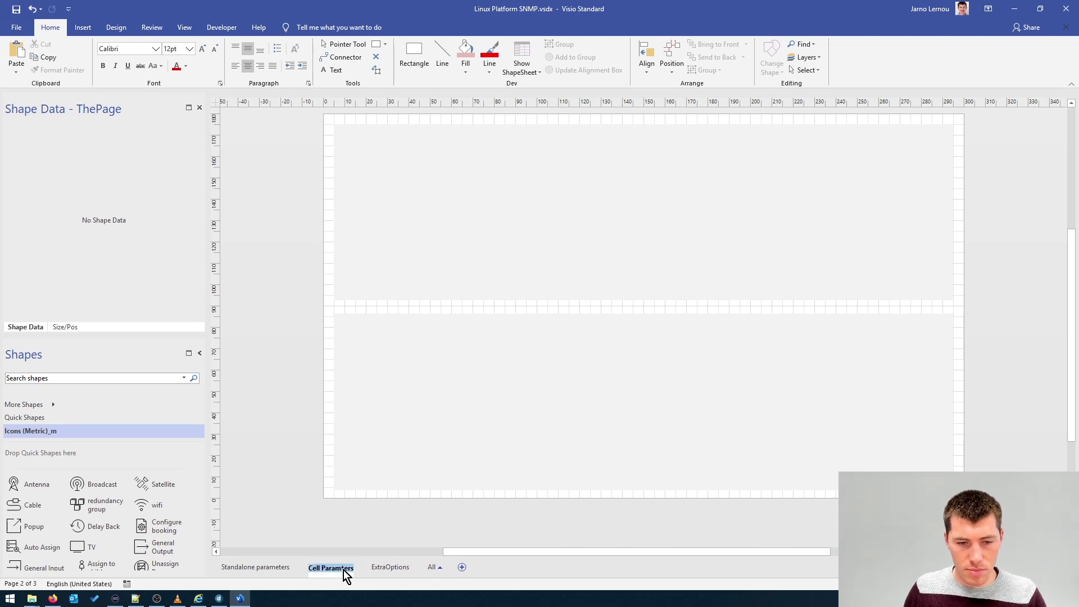
key(Left)
key(Left)
key(Left)
key(Left)
text(e)
key(Return)
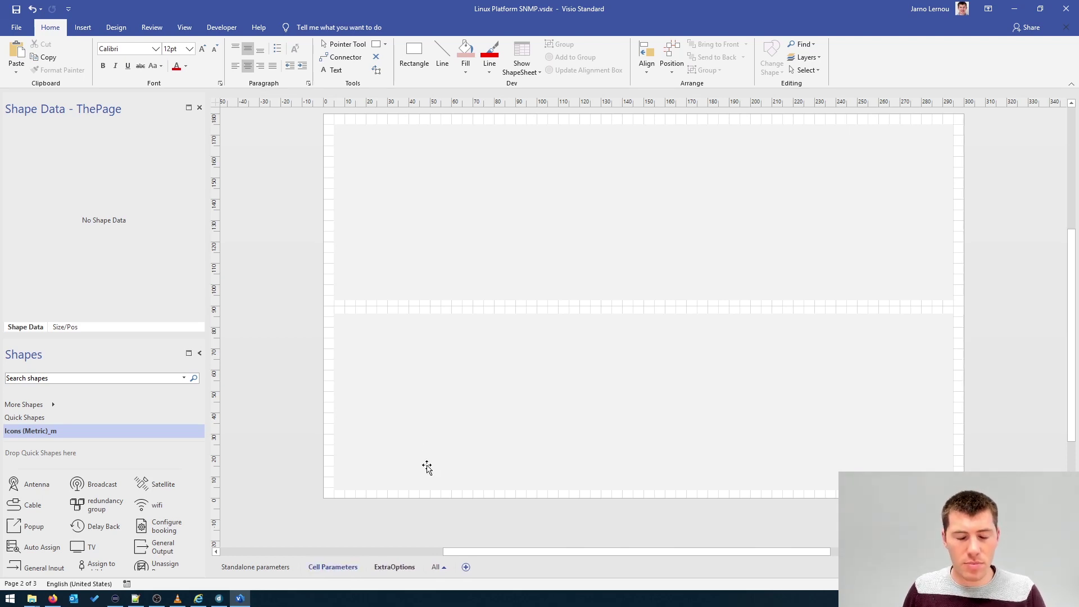
Delete the lower rectangle from the Cell Parameters page and select the remaining rectangle.
click(410, 359)
key(Delete)
click(414, 191)
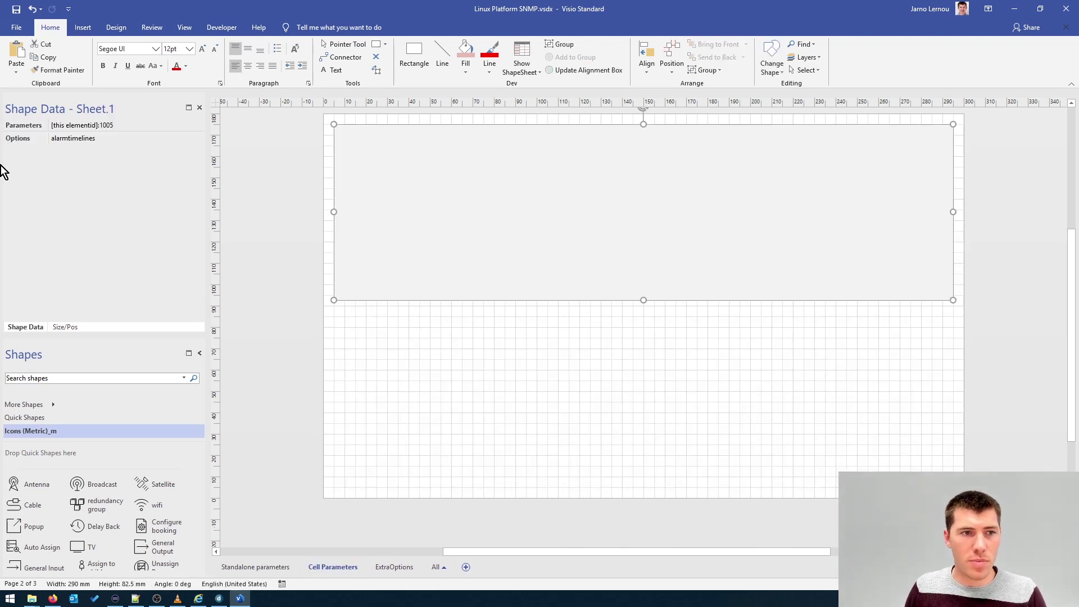
click(114, 127)
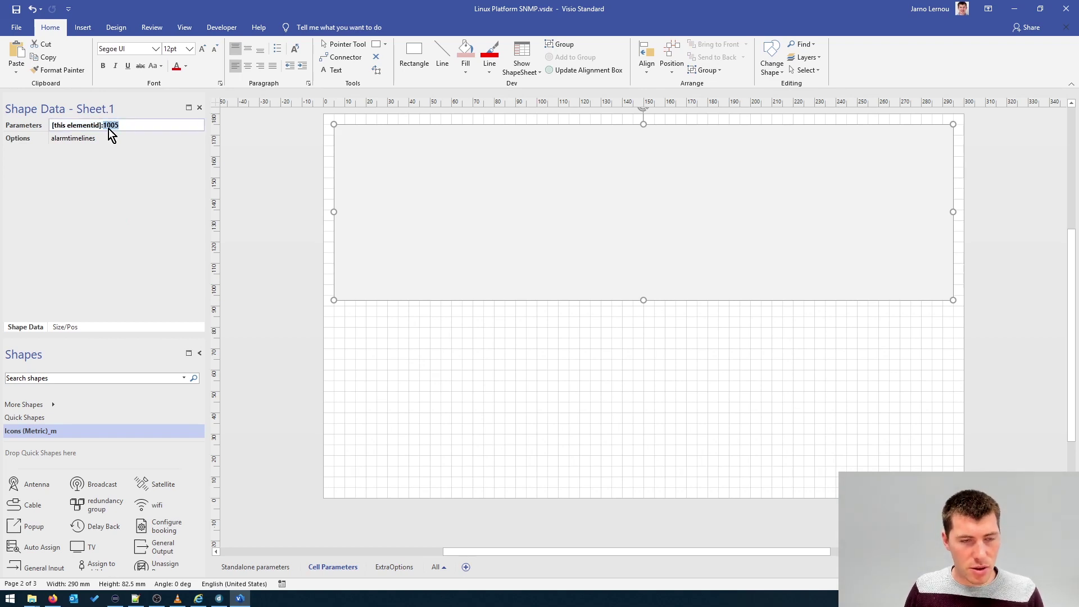
key(Return)
Switch to DataMiner Cube and look up the parameter ID of the Microsoft Corporation interface's Rx Data Rate [%BW] in the Interfaces Table.
key(alt+Tab)
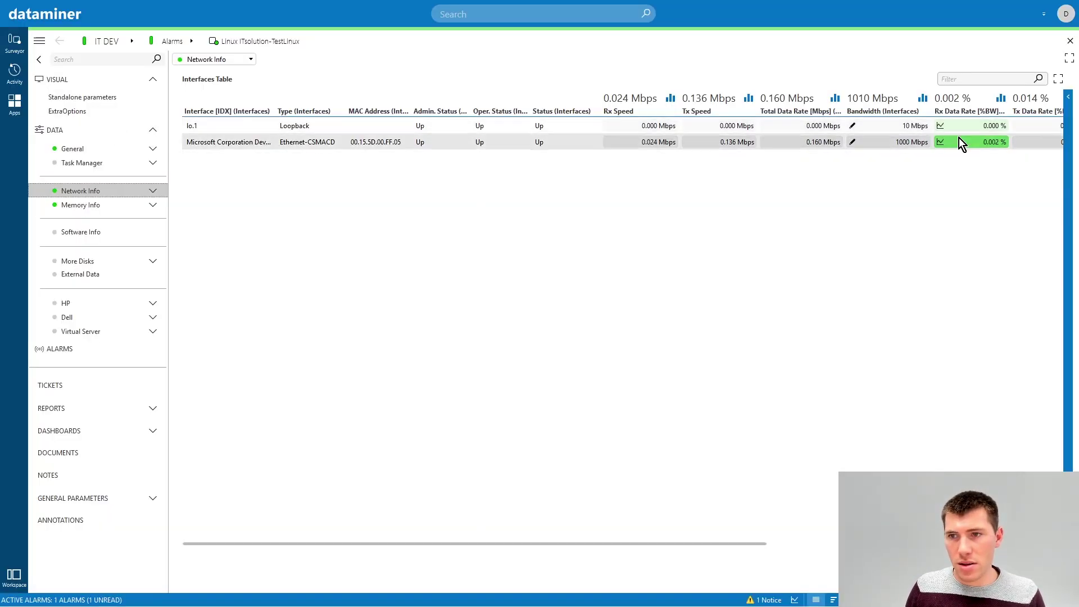
click(976, 141)
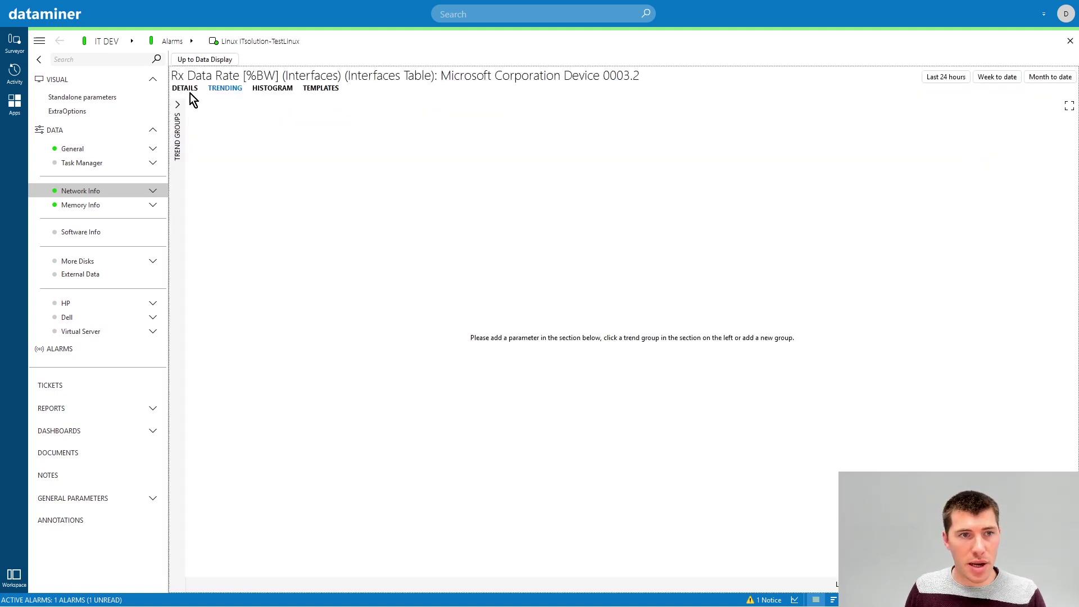
click(190, 90)
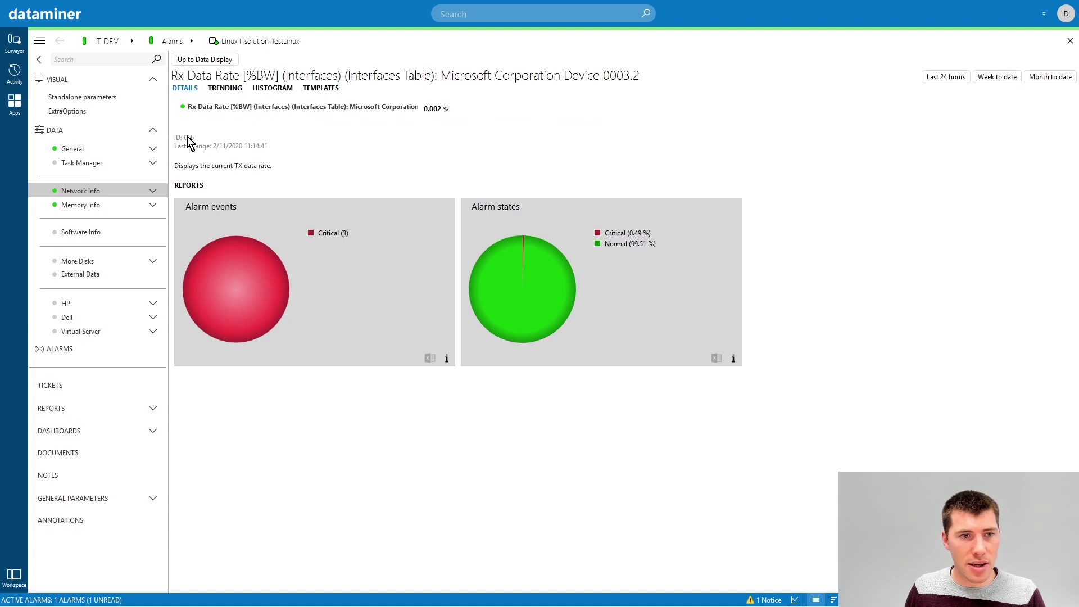
click(193, 60)
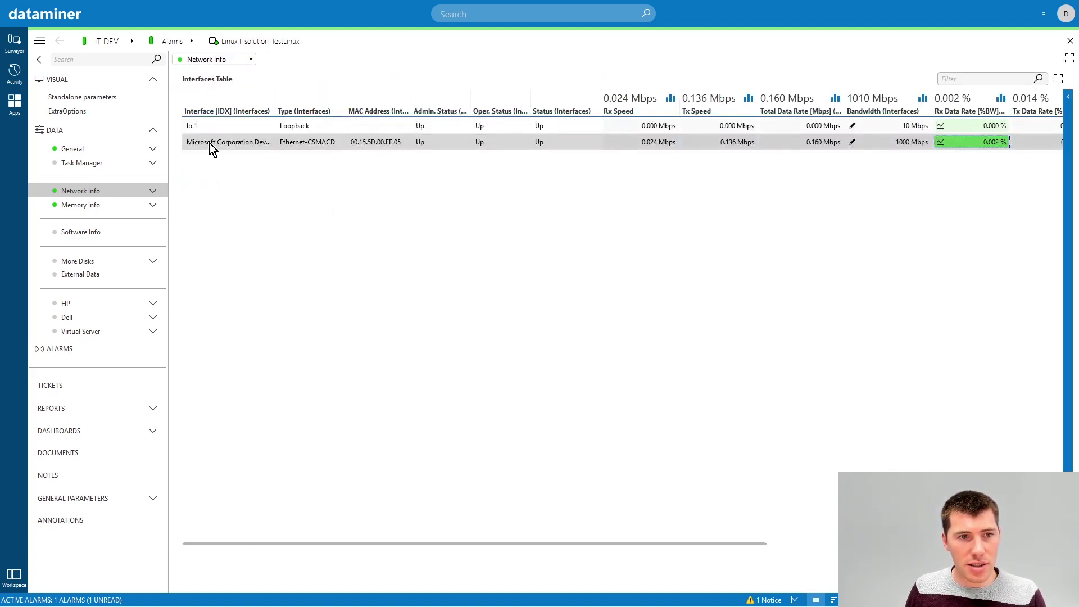
Show the Index (Interfaces) column in the Interfaces Table and select the index cell of the Microsoft Corporation interface.
right_click(207, 103)
mouse_move(242, 109)
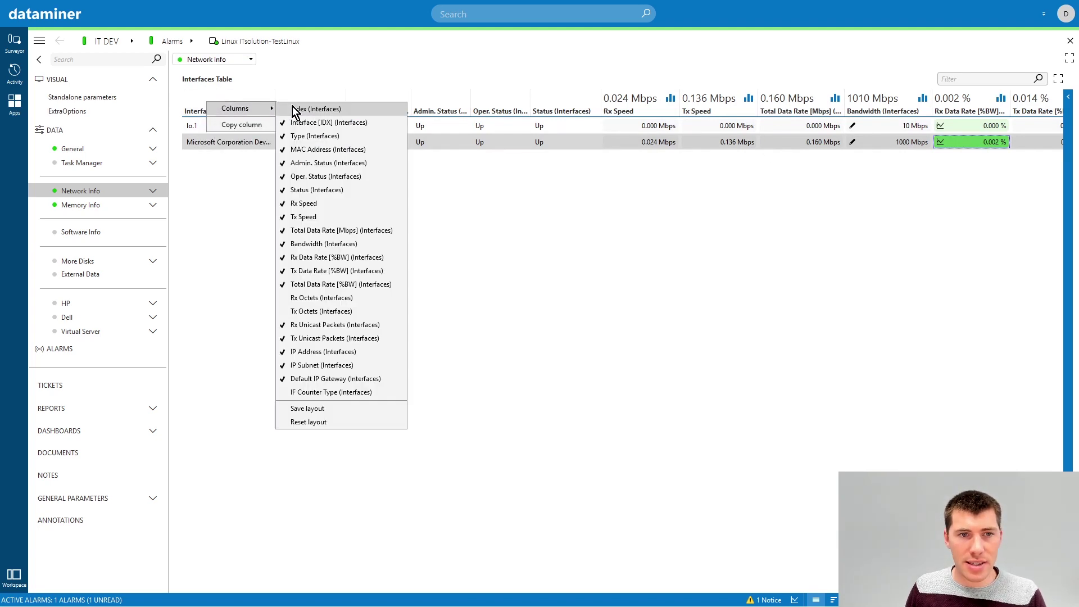
click(295, 107)
click(190, 146)
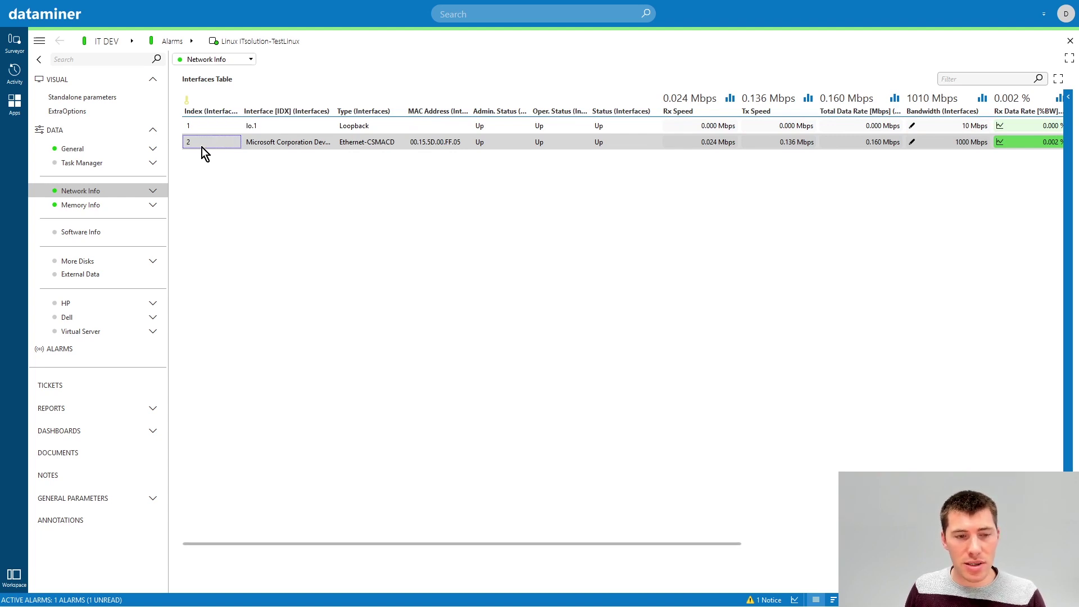
Switch to Visio, set the Cell Parameters rectangle's Parameters shape data to [this elementid]:616:2, and deselect the rectangle.
key(alt+Tab)
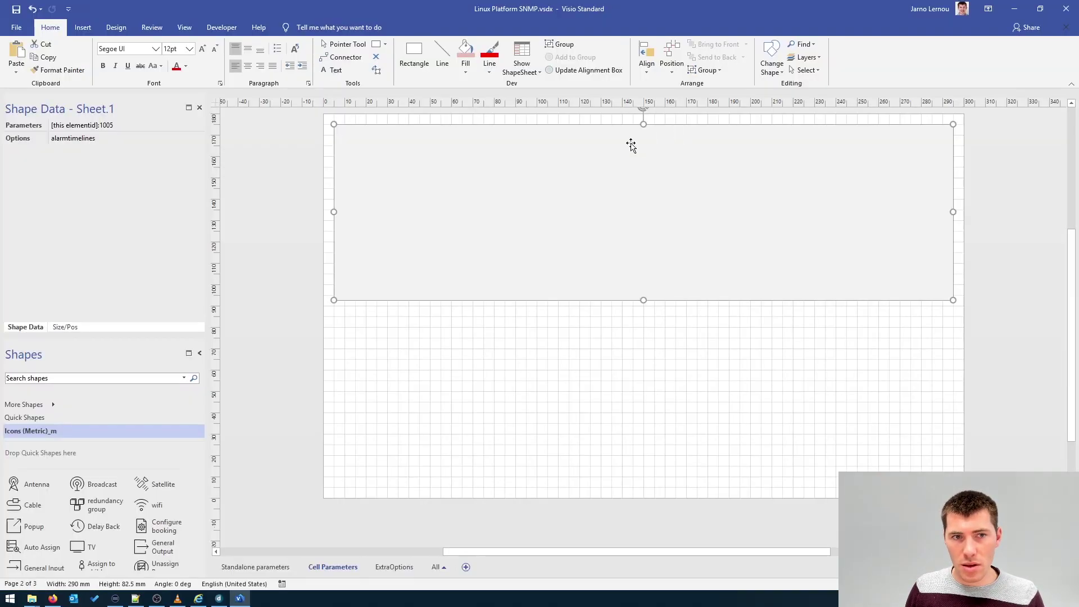
click(111, 126)
double_click(109, 125)
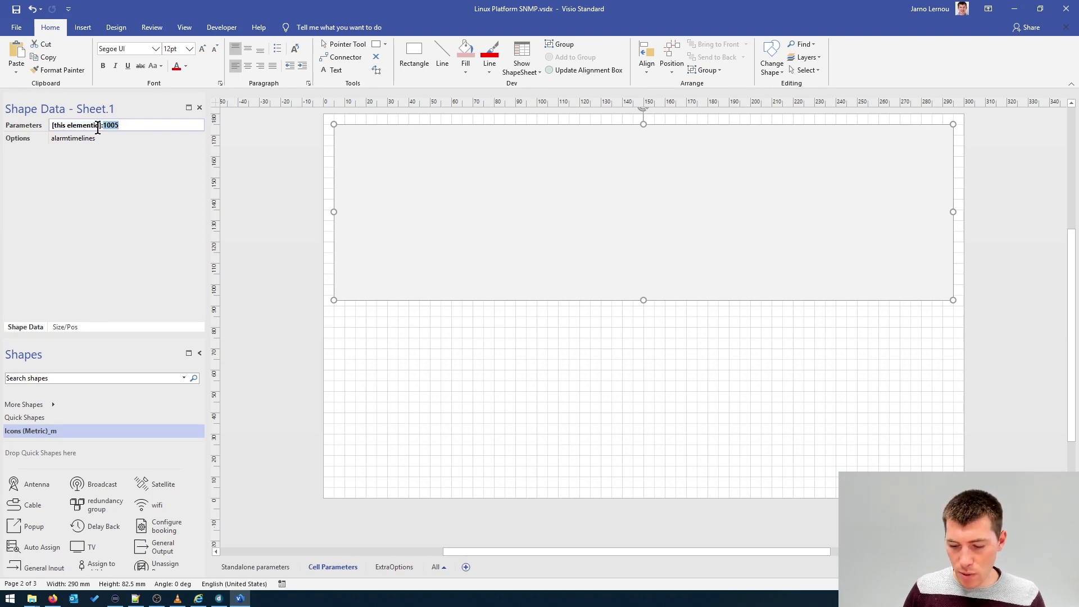
text(616:)
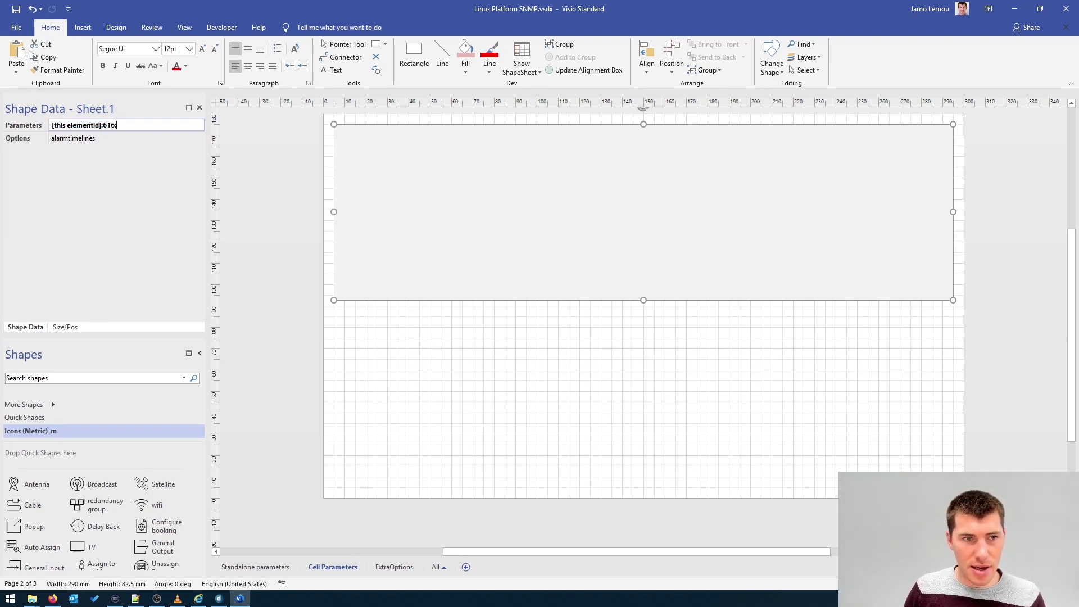
text(2)
key(Return)
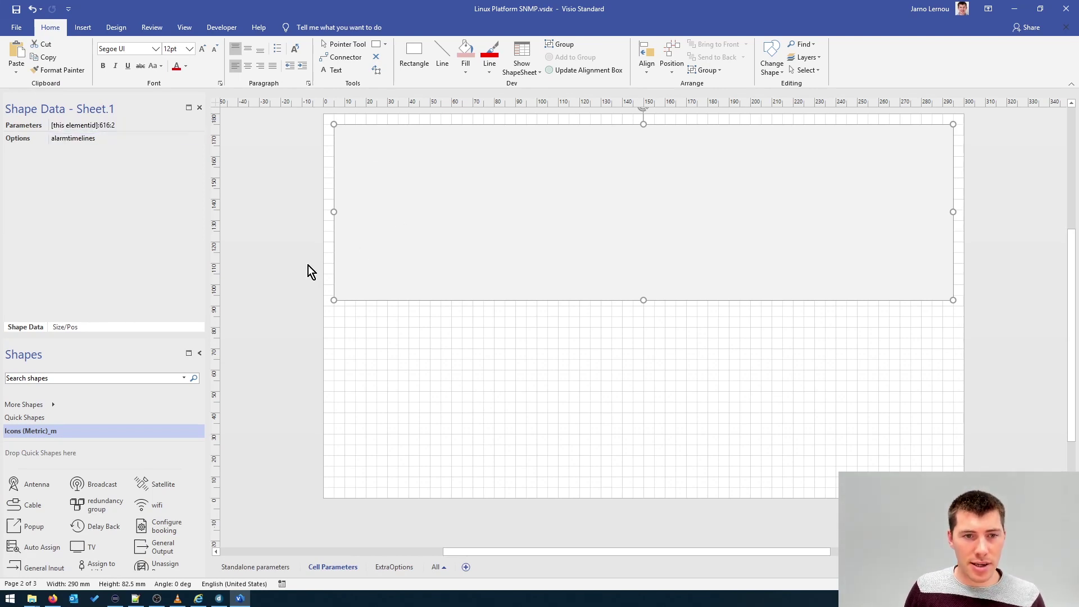
click(308, 272)
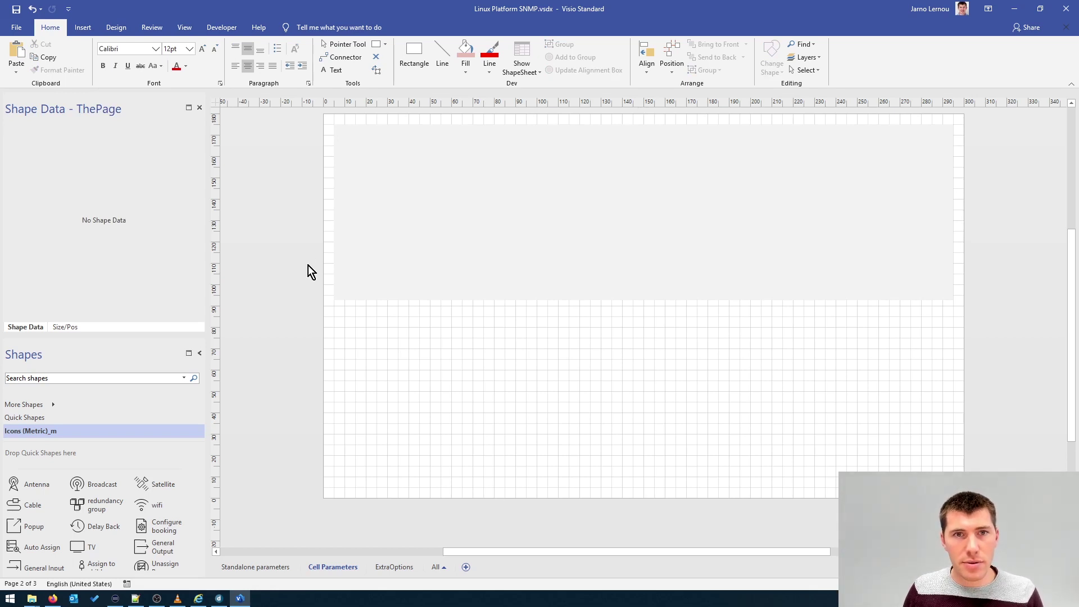
Switch to DataMiner Cube, open the Cell Parameters visual page, and zoom in on the recent alarms in its timeline.
key(alt+Tab)
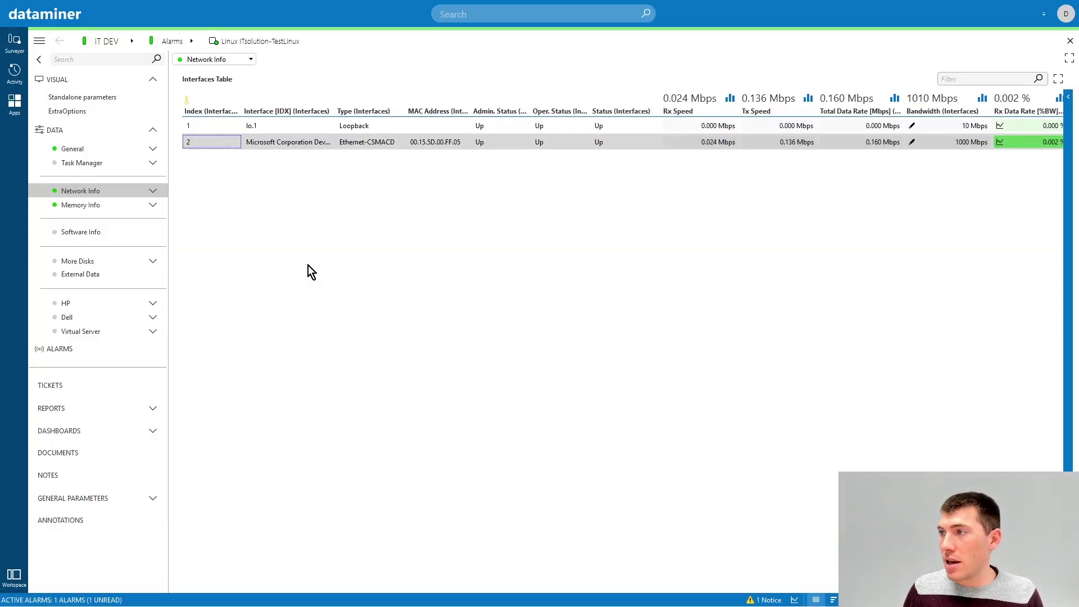
click(75, 115)
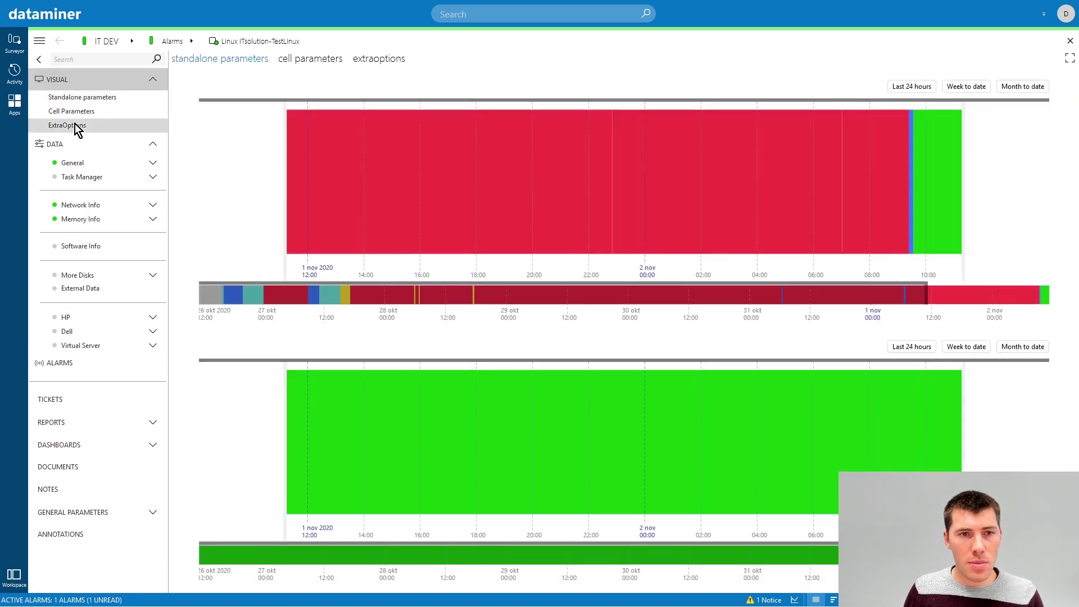
click(295, 62)
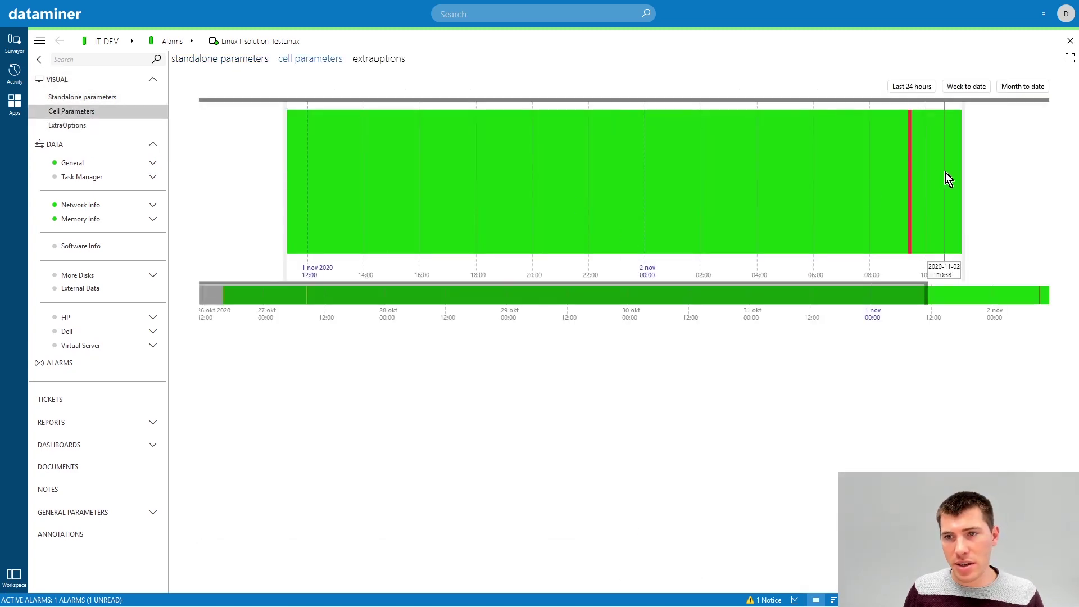
drag(945, 179, 824, 186)
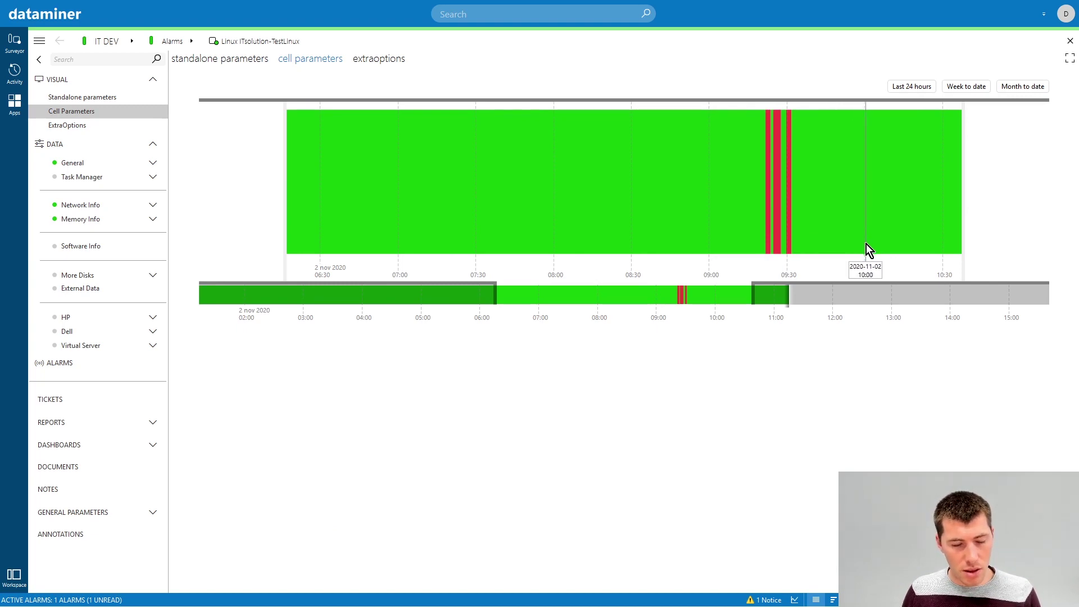
Switch to Visio and place a copy of the Cell Parameters page's timeline rectangle directly below the original.
key(alt+Tab)
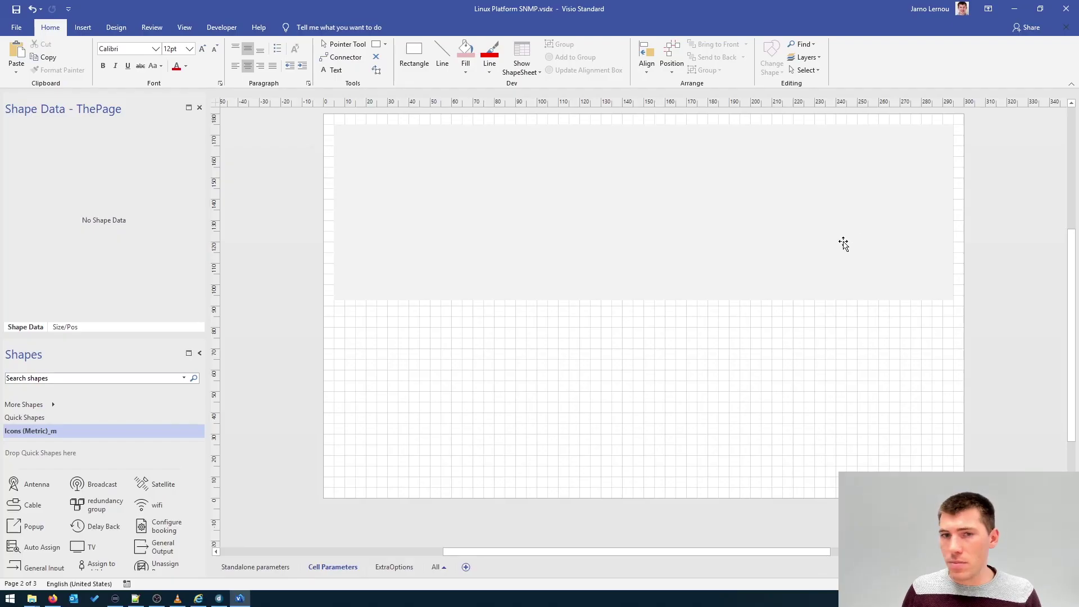
click(450, 222)
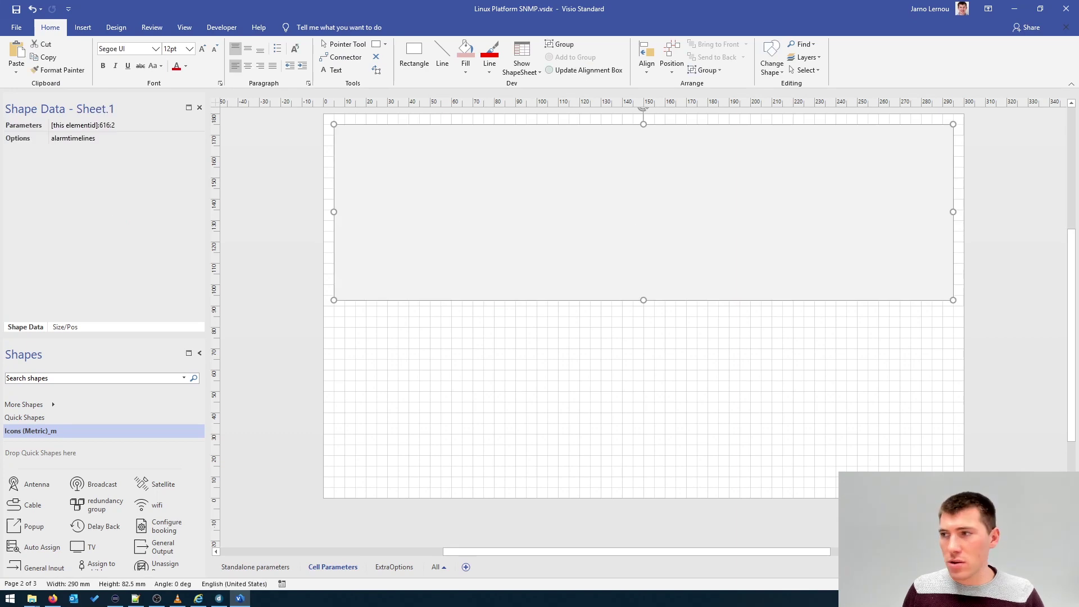
drag(520, 231, 508, 416)
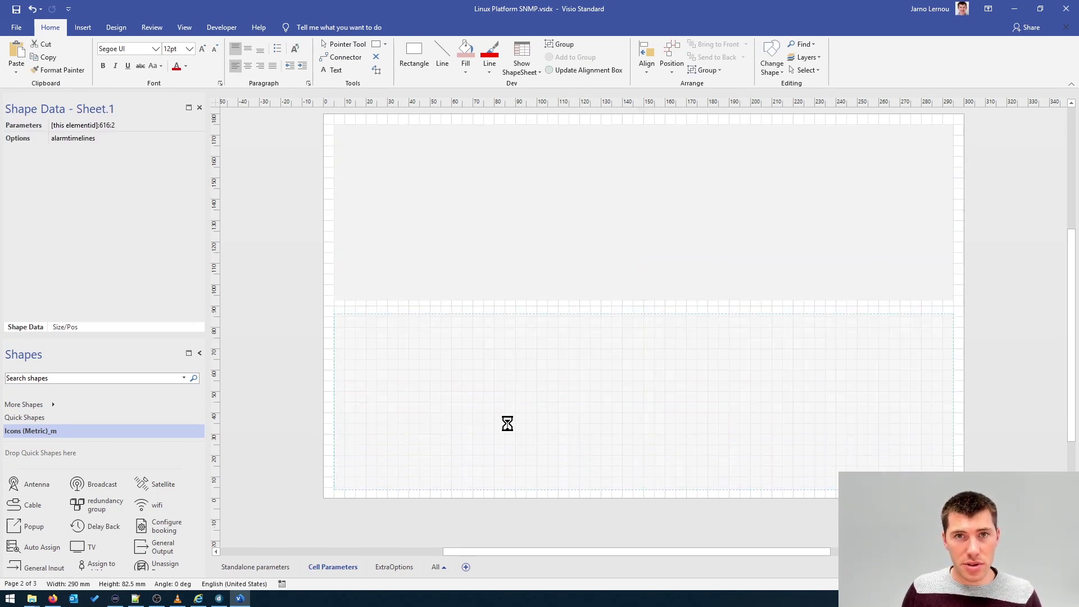
Remove the index from the copied rectangle's Parameters shape data so it reads [this elementid]:616:.
click(122, 126)
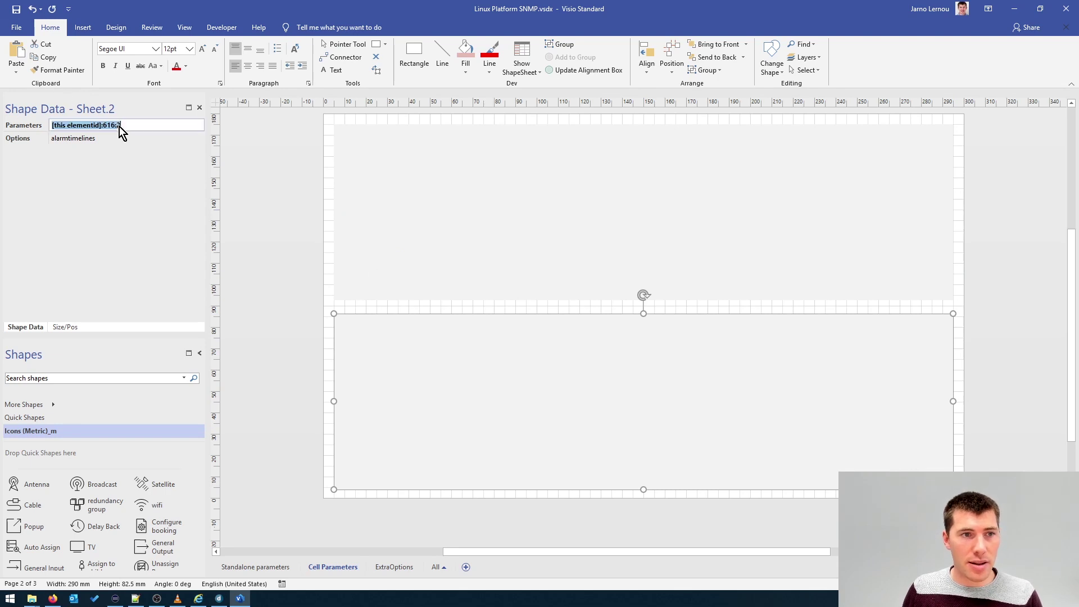
click(126, 126)
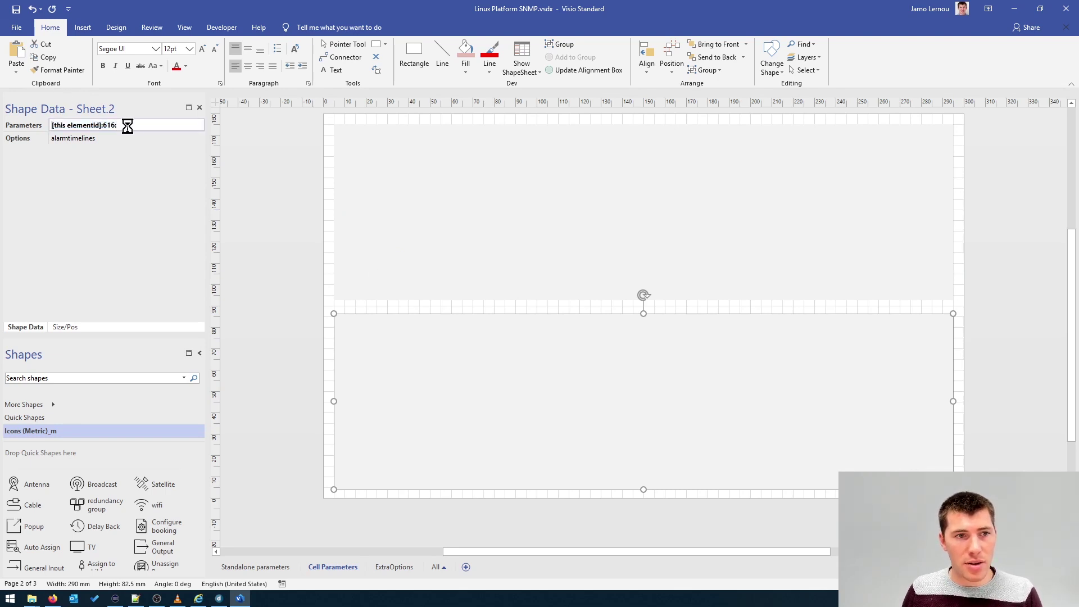
key(Return)
Add a shape data field labelled SubscriptionFilter to the lower rectangle on the Cell Parameters page.
right_click(118, 202)
click(133, 252)
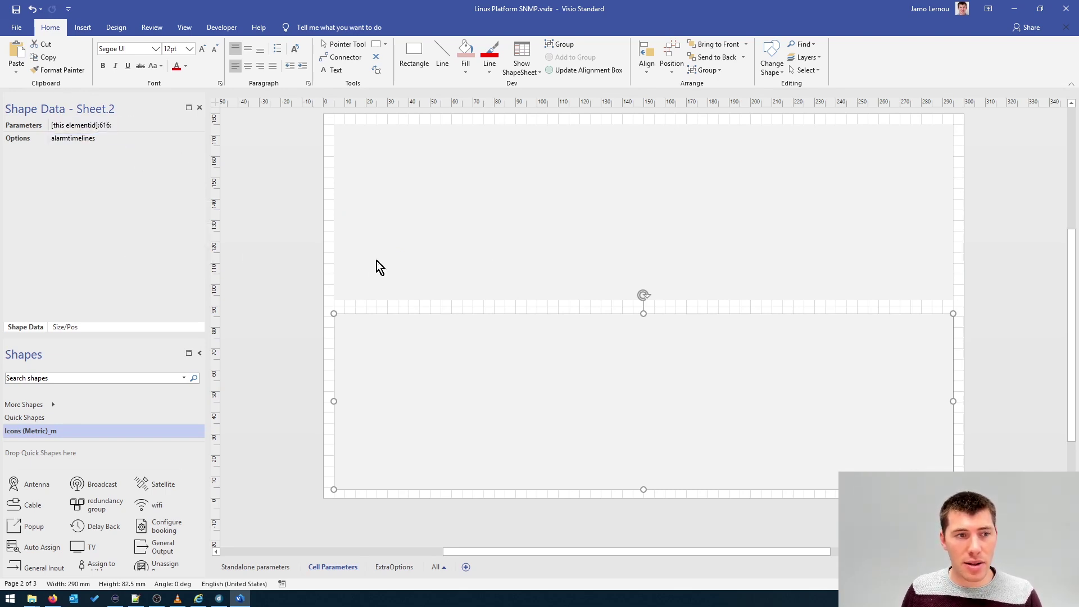
click(505, 414)
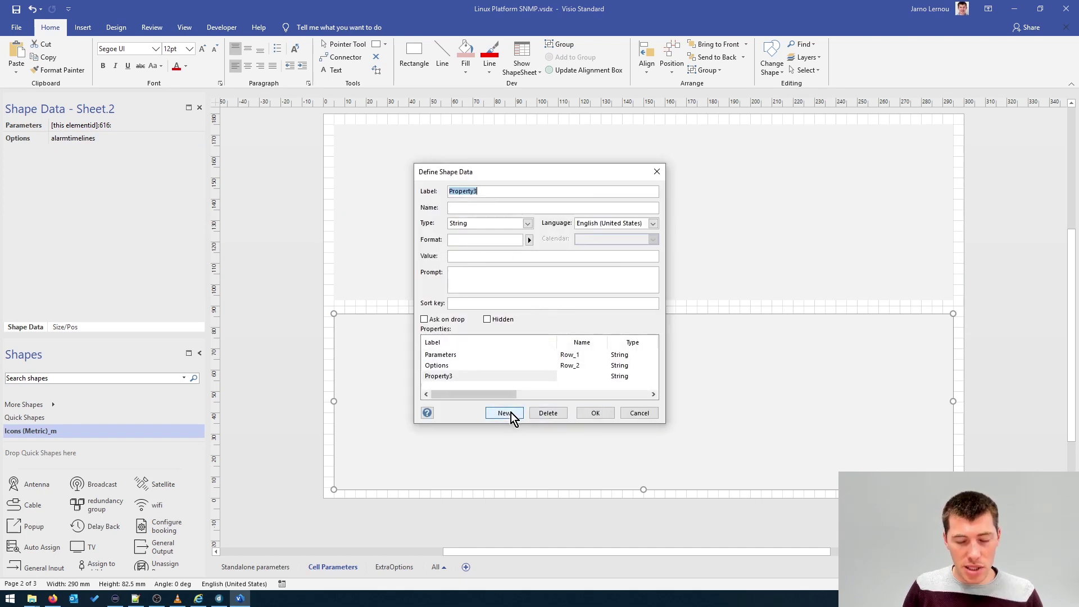
text(Subscrip)
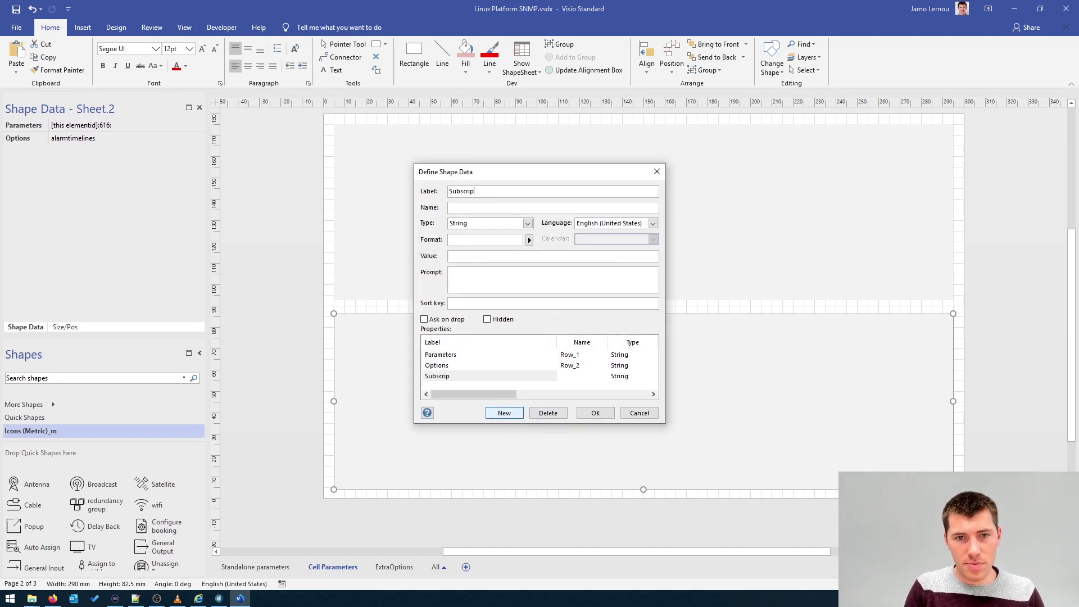
text(tionFilter)
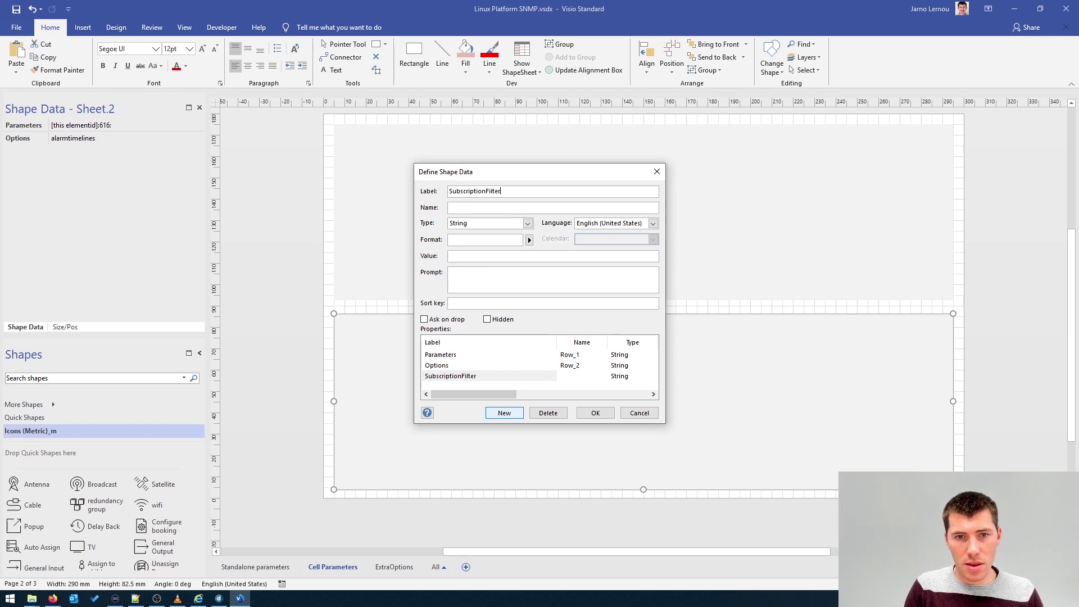
key(Return)
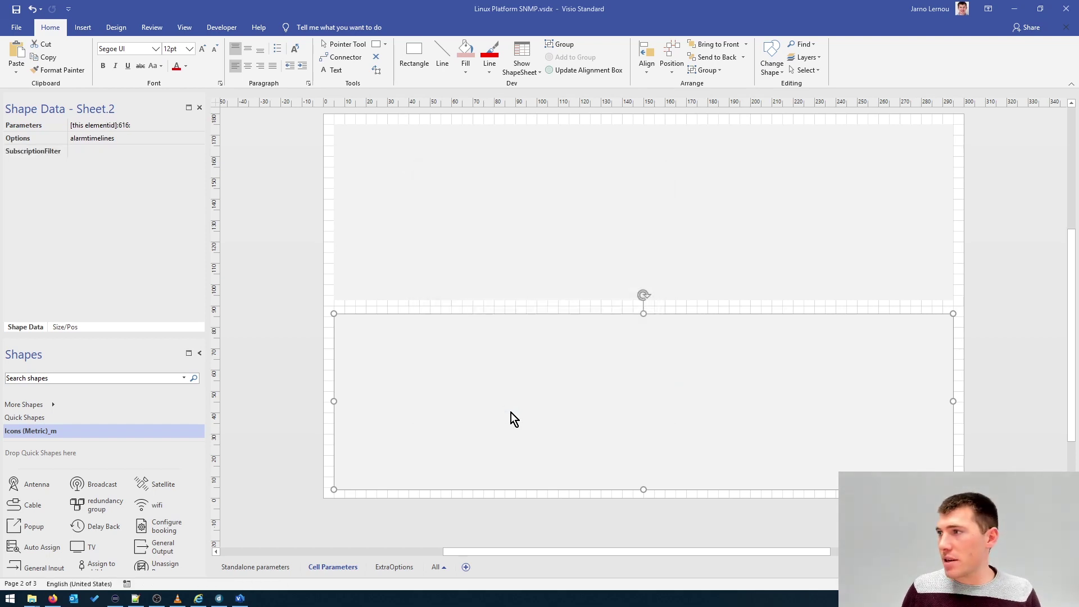
Switch to DataMiner Help, read the index description for alarm timelines, and open the linked Dynamic table filter syntax topic.
key(alt+Tab)
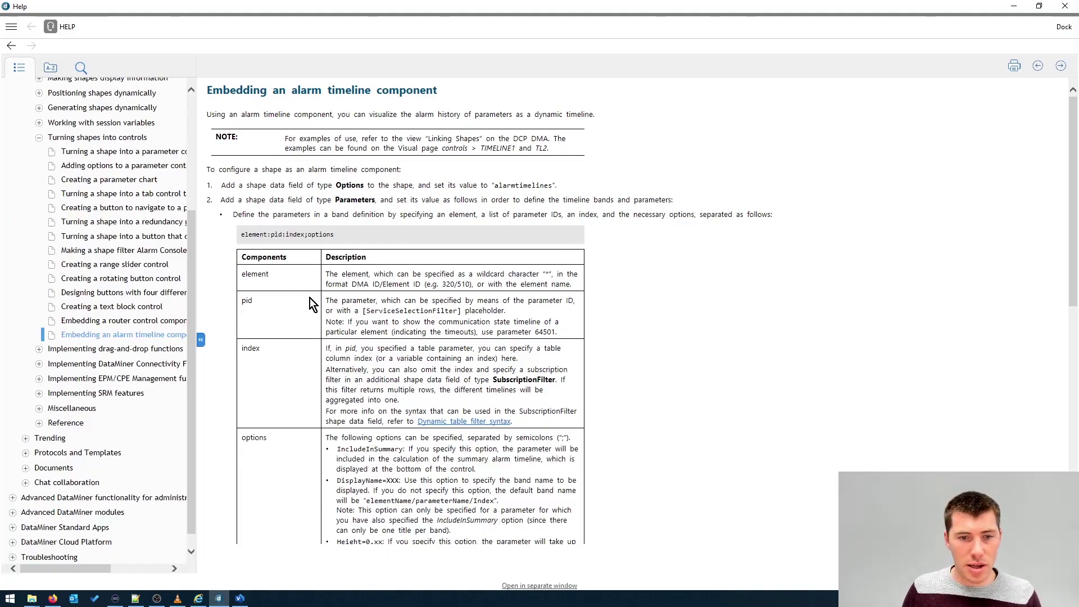
scroll(312, 303, down, 3)
double_click(496, 219)
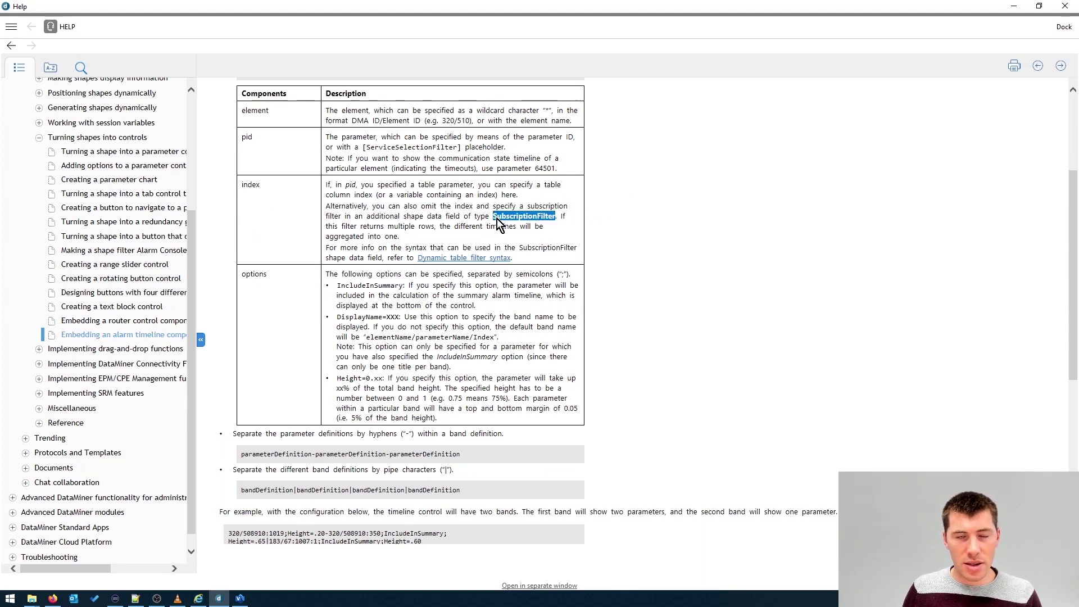
drag(335, 193, 388, 204)
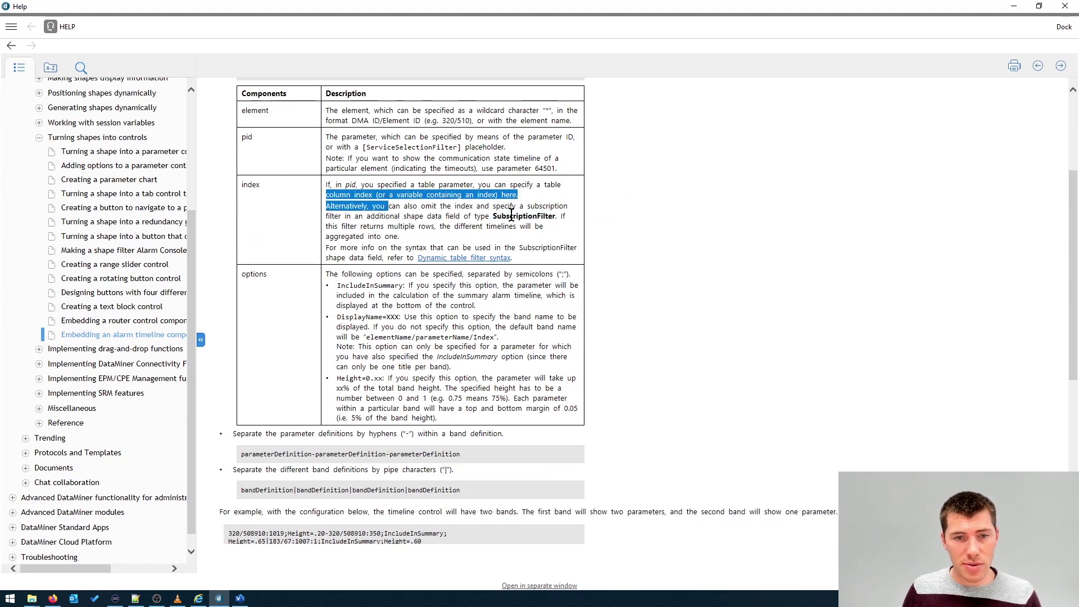
click(471, 257)
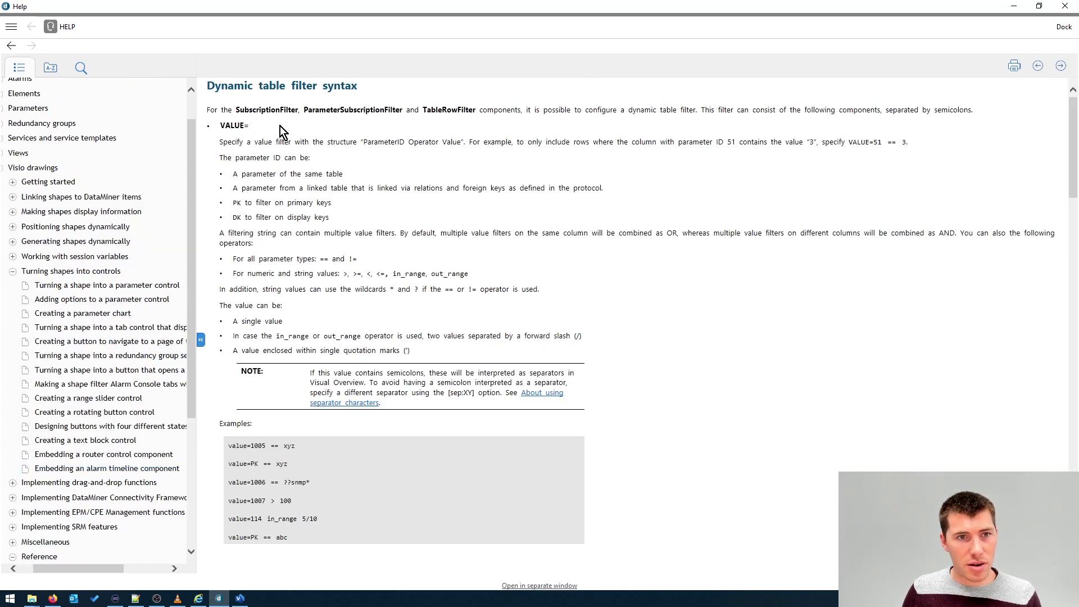
Copy VALUE= from the filter syntax topic and enter it in Visio as the lower rectangle's SubscriptionFilter value.
drag(258, 85, 301, 236)
click(300, 269)
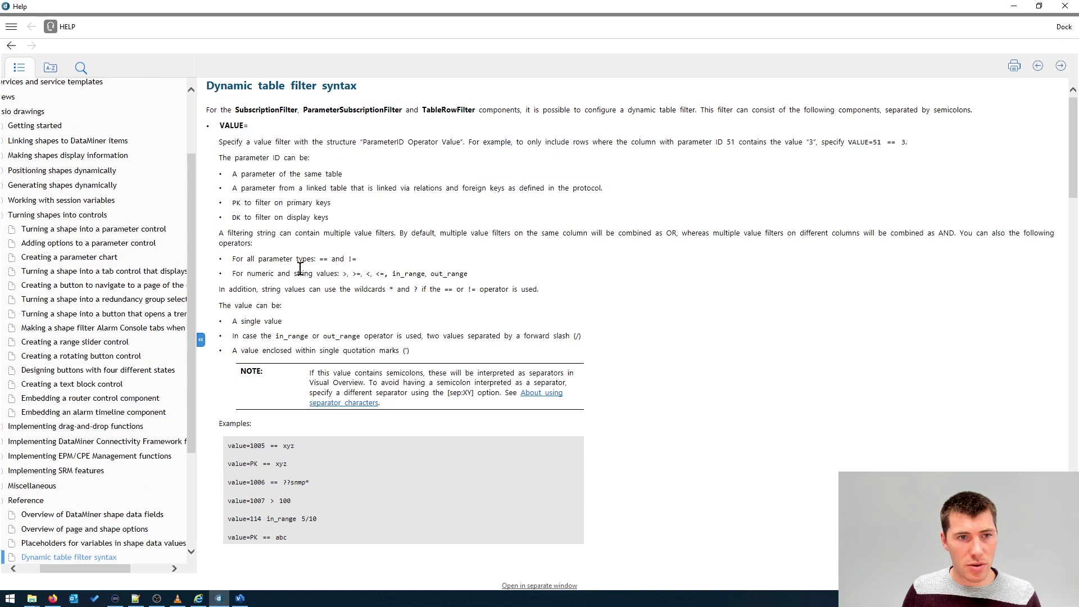
mouse_move(221, 110)
mouse_down()
mouse_move(299, 111)
mouse_move(220, 127)
mouse_up()
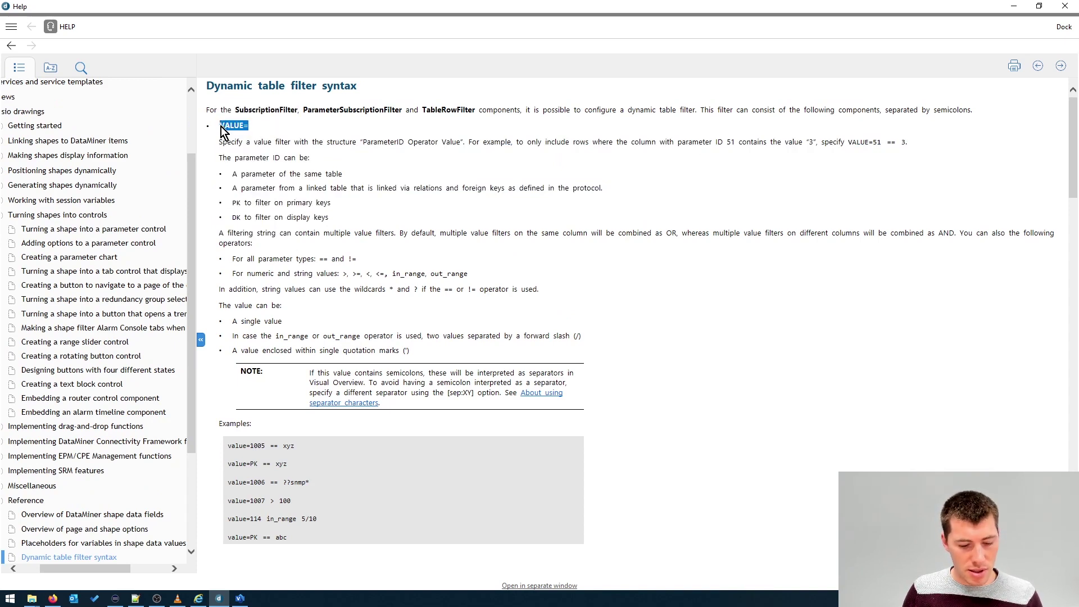
key(alt+Tab)
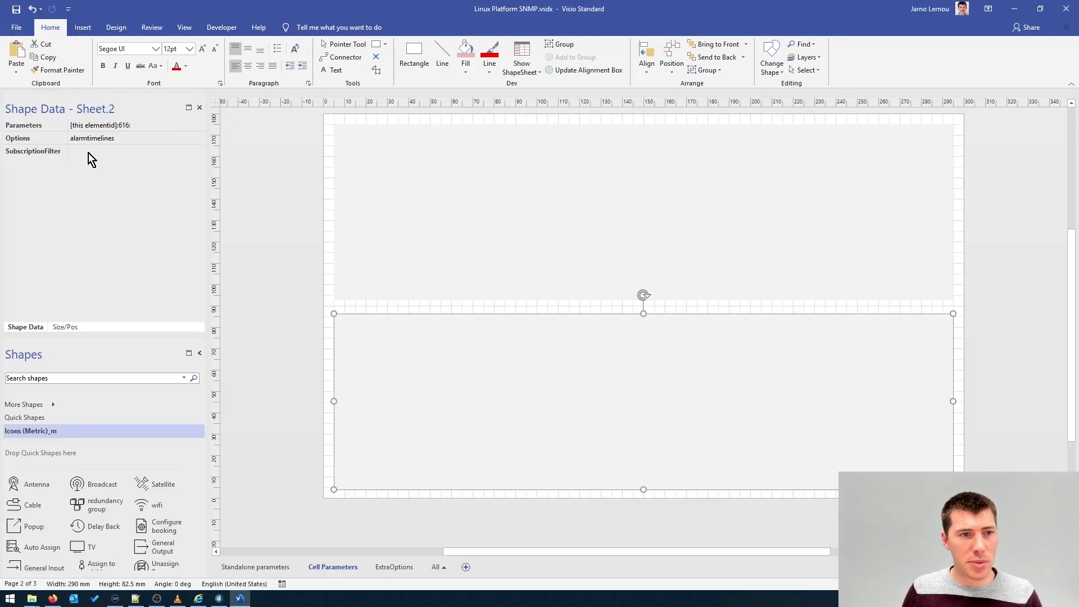
click(89, 152)
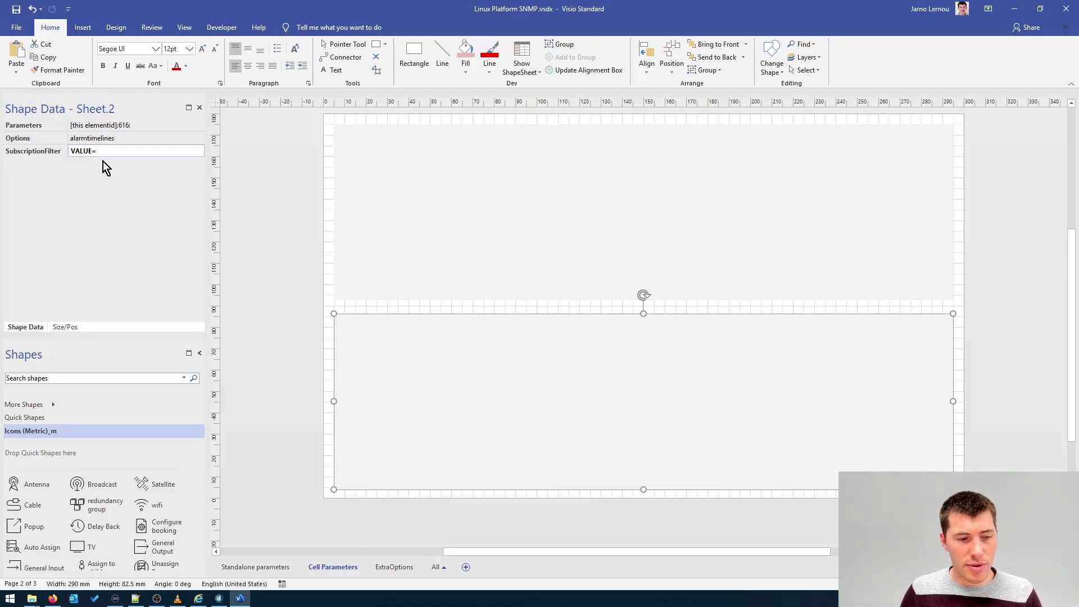
key(Return)
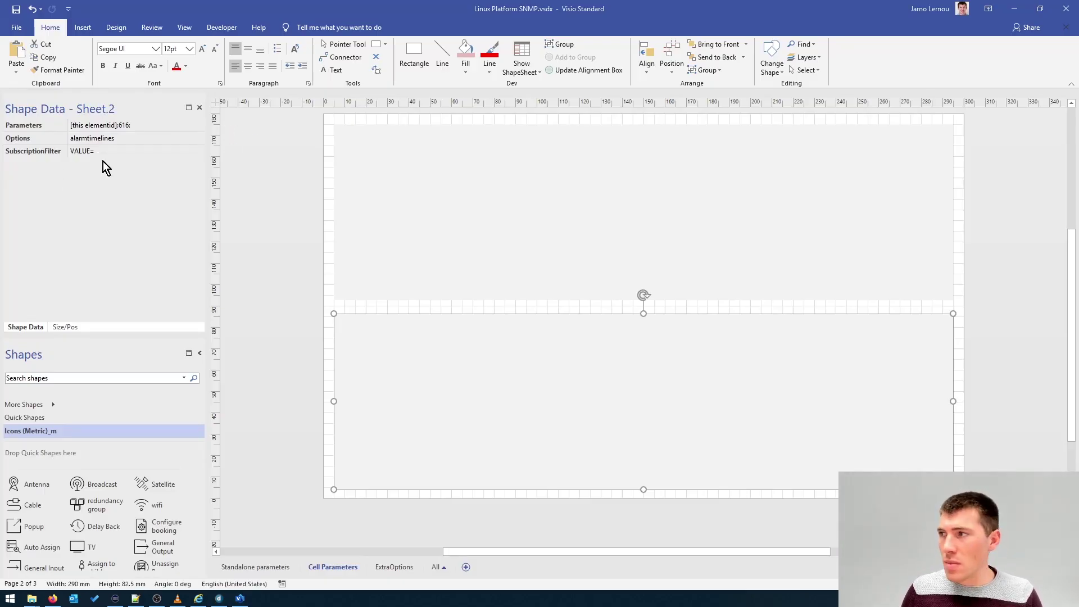
Switch to DataMiner Cube and look up the parameter ID of the Microsoft Corporation interface's Oper. Status in the Interfaces Table.
key(alt+Tab)
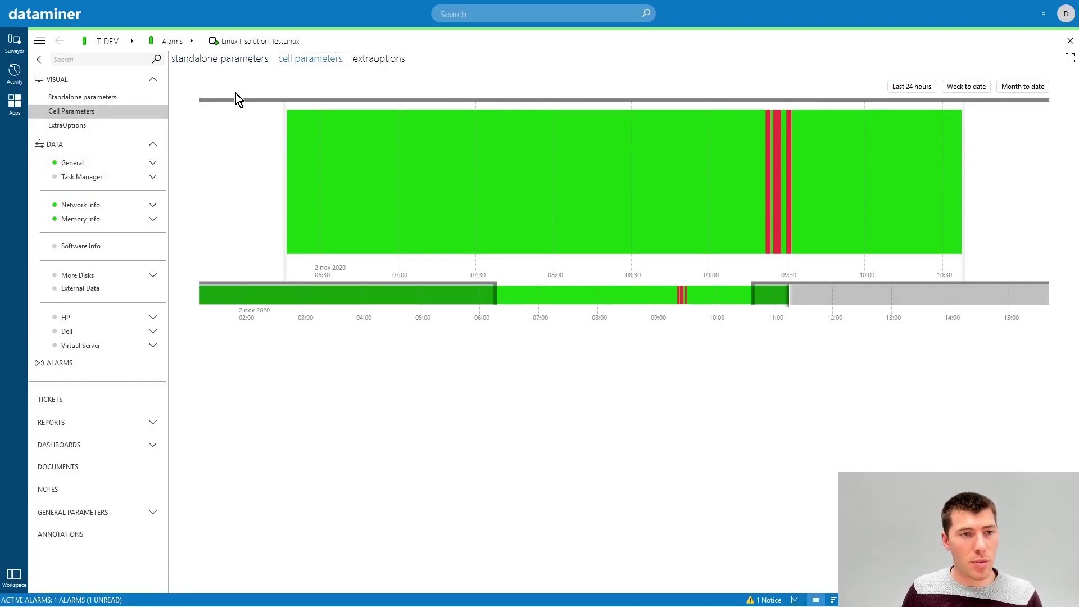
click(78, 205)
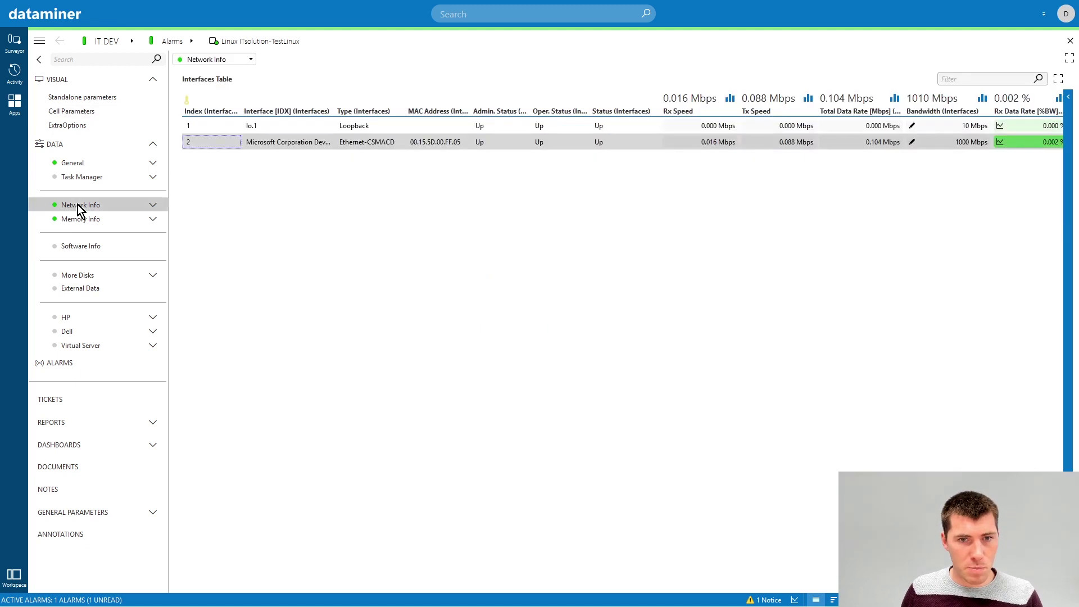
click(541, 141)
double_click(546, 142)
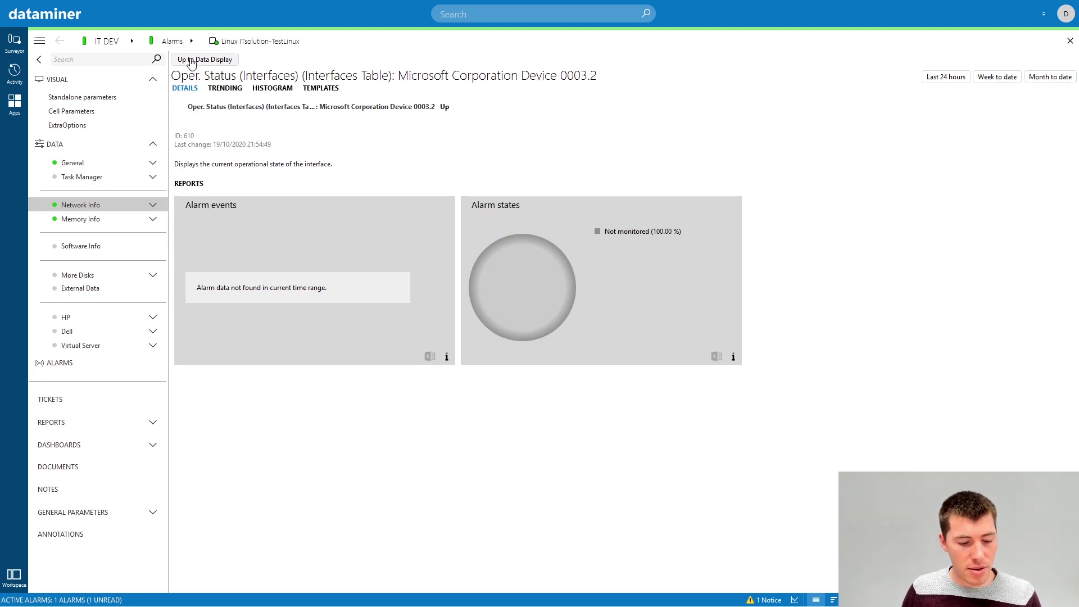
click(191, 61)
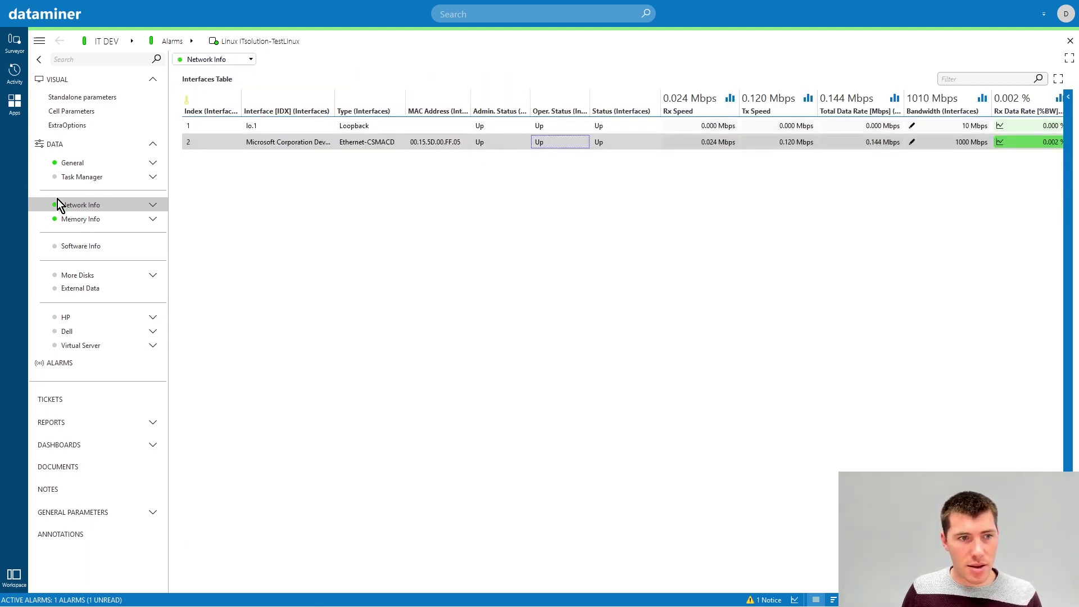
click(74, 219)
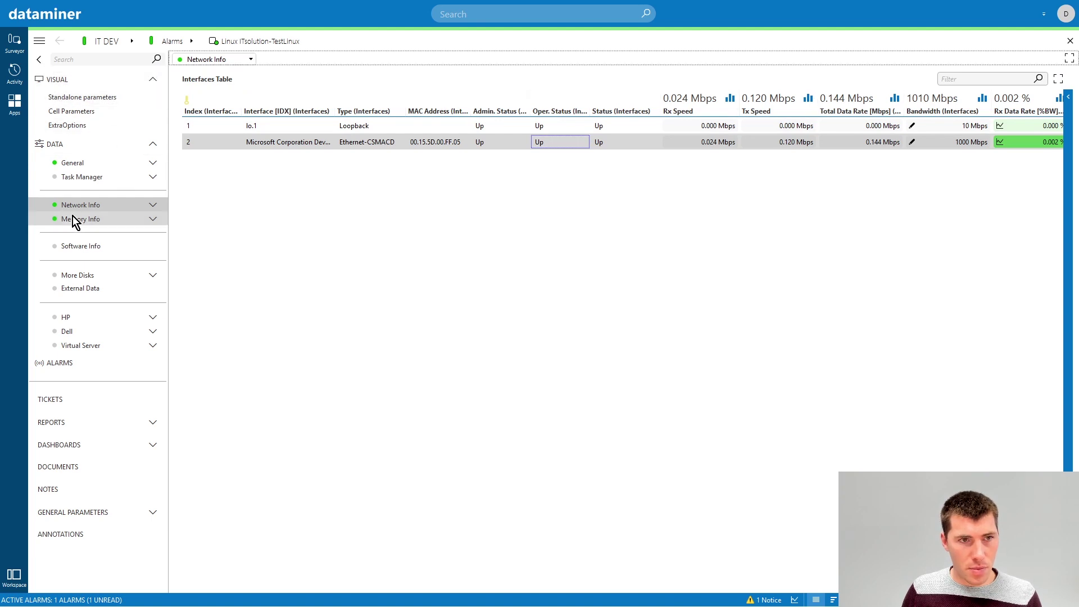
Switch to Visio, set the lower rectangle's SubscriptionFilter shape data to VALUE=610==1, and deselect the rectangle.
key(alt+Tab)
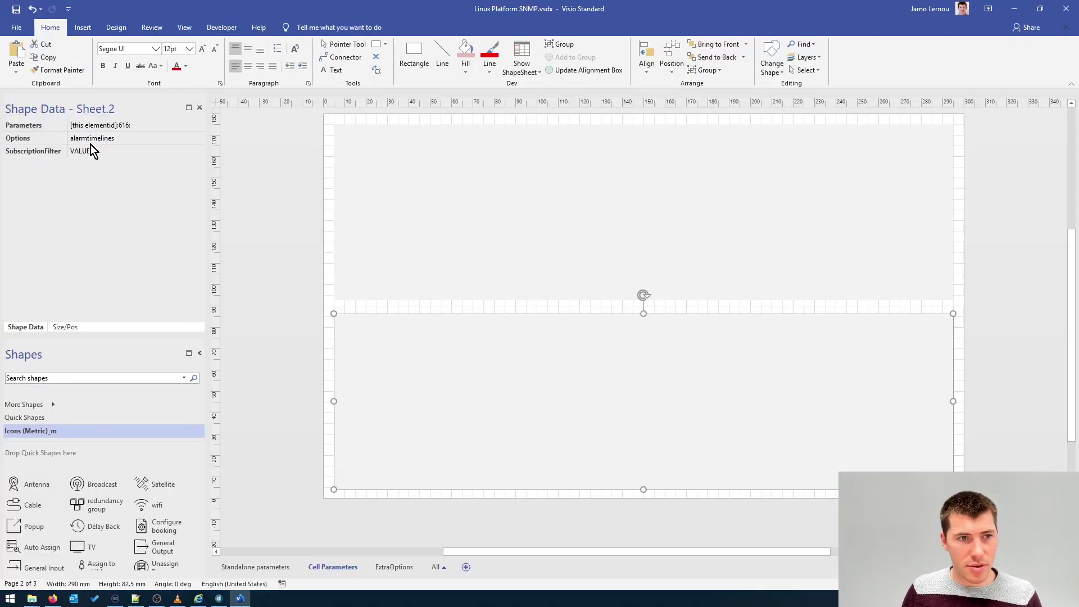
click(132, 130)
click(116, 153)
click(112, 152)
text(=)
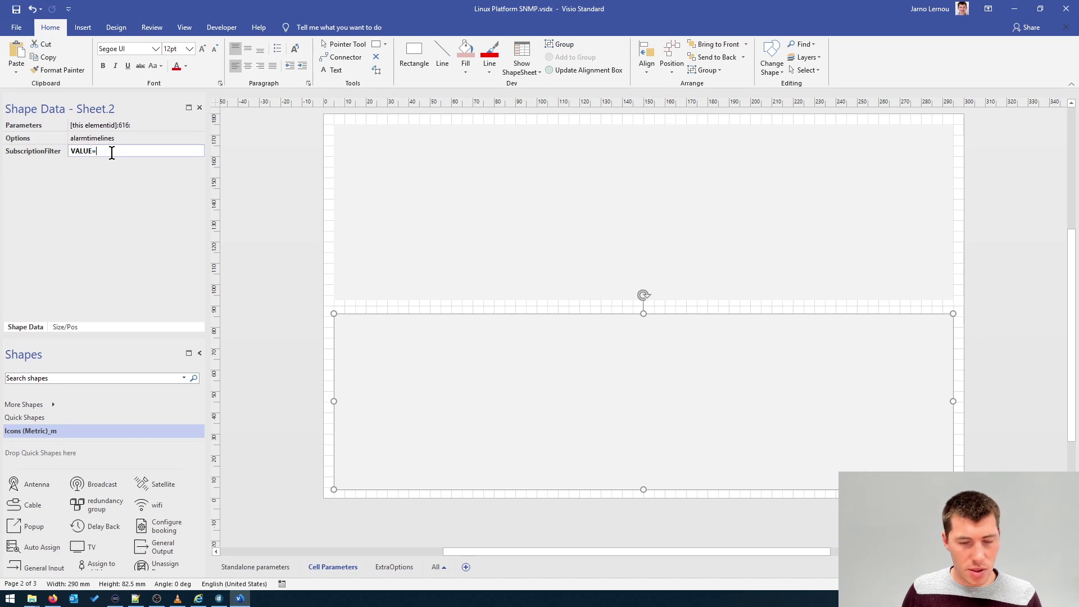
text(6)
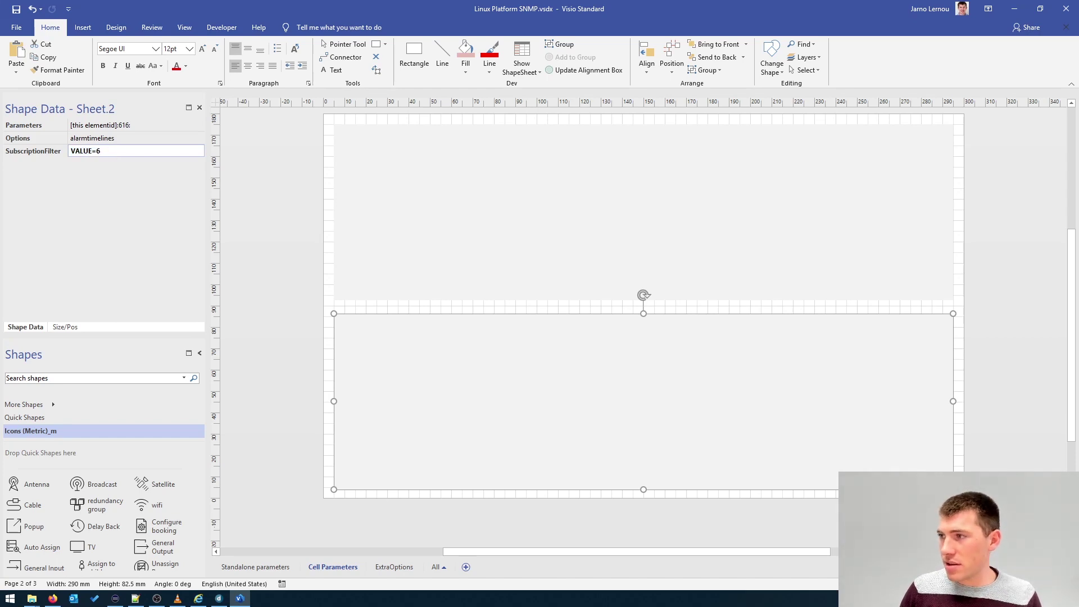
text(10==1)
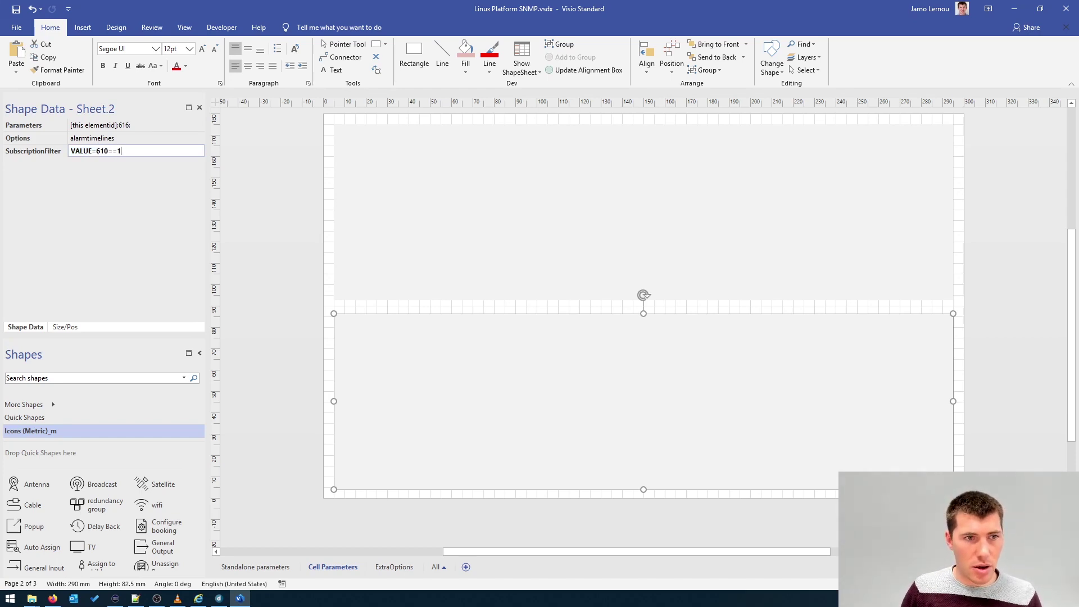
key(Return)
click(285, 261)
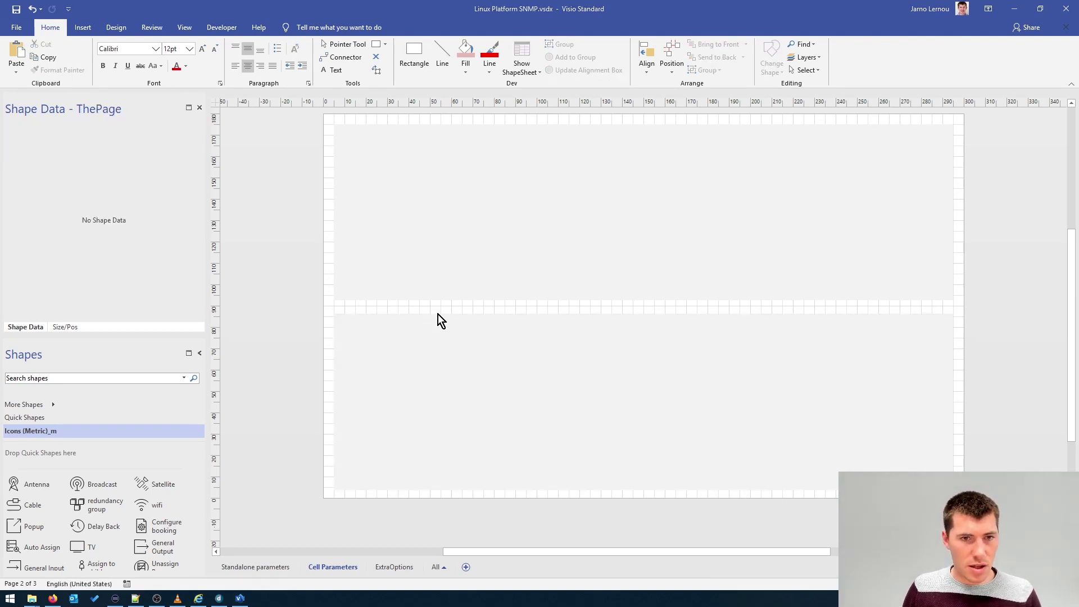
Switch to DataMiner Cube, open the Cell Parameters visual page, and zoom in on the recent alarms in the lower timeline.
key(alt+Tab)
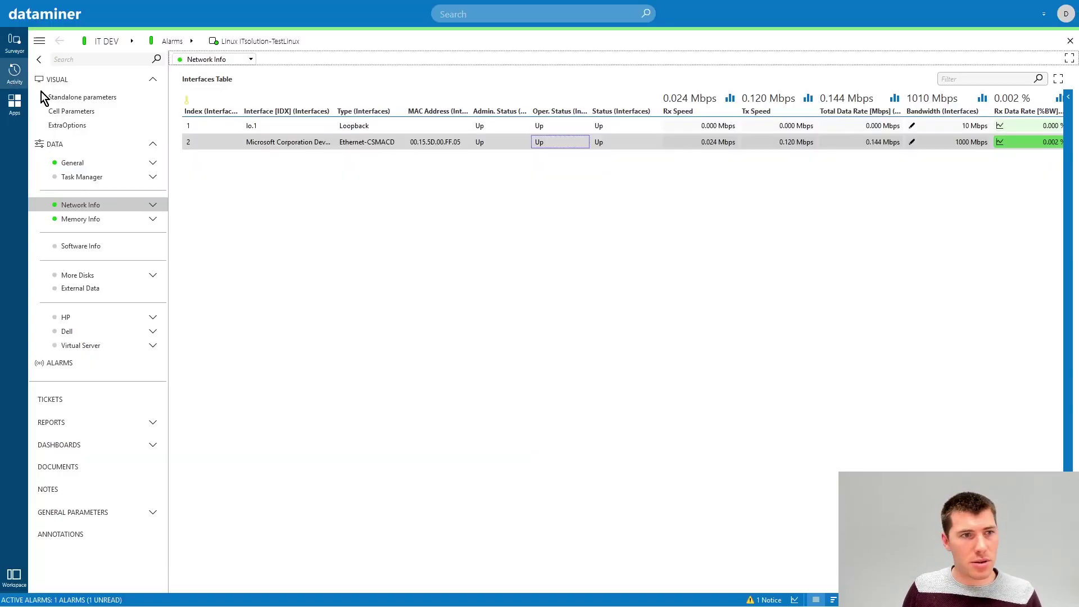
click(67, 111)
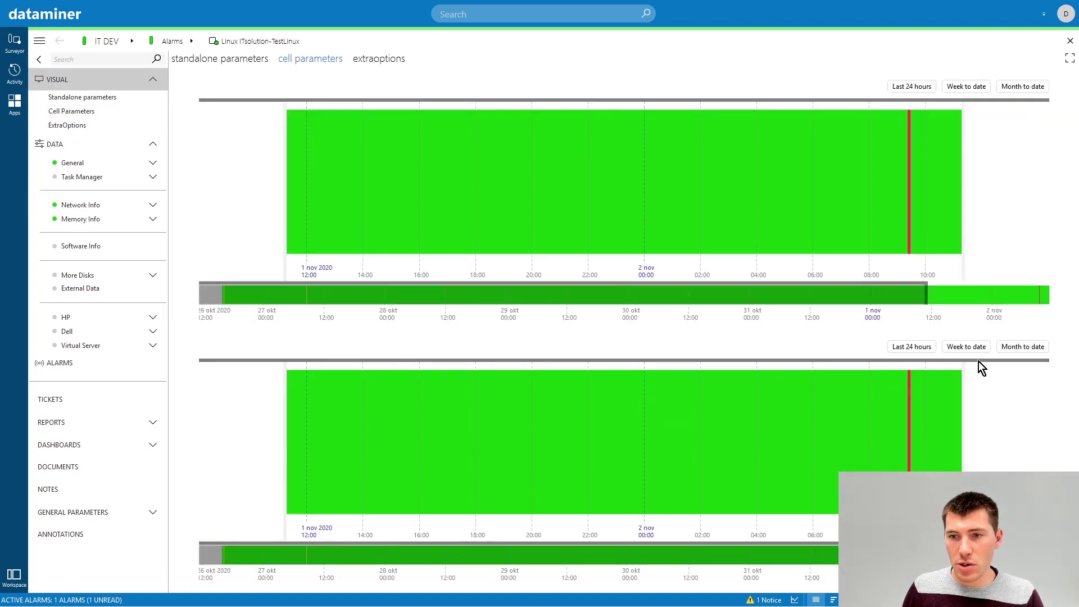
drag(879, 443, 753, 474)
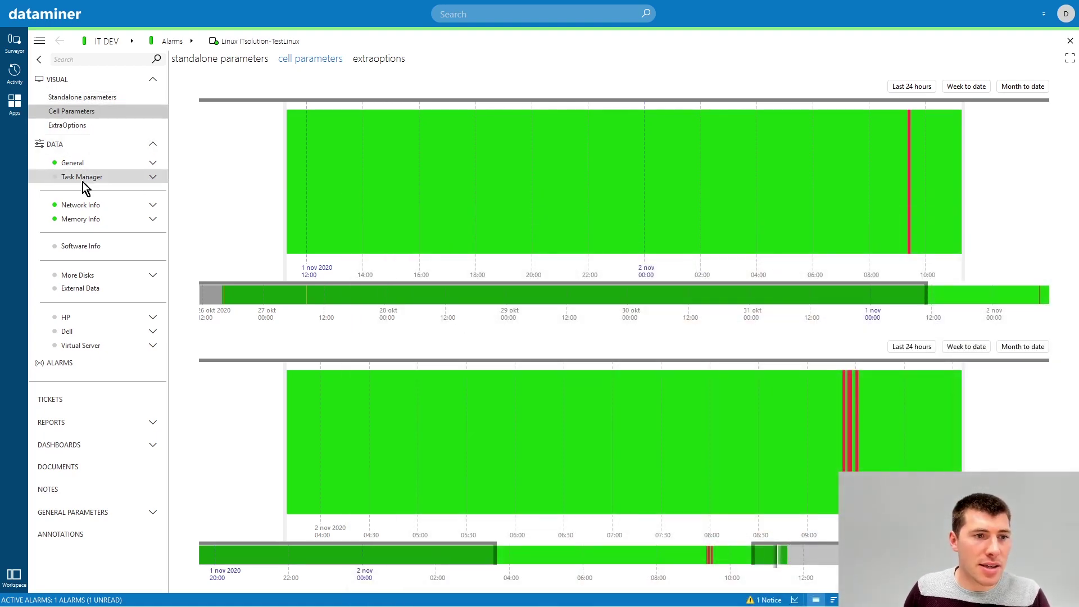
Open the element's General data page and examine the Total Processor Load and Physical Memory Usage parameters.
click(73, 164)
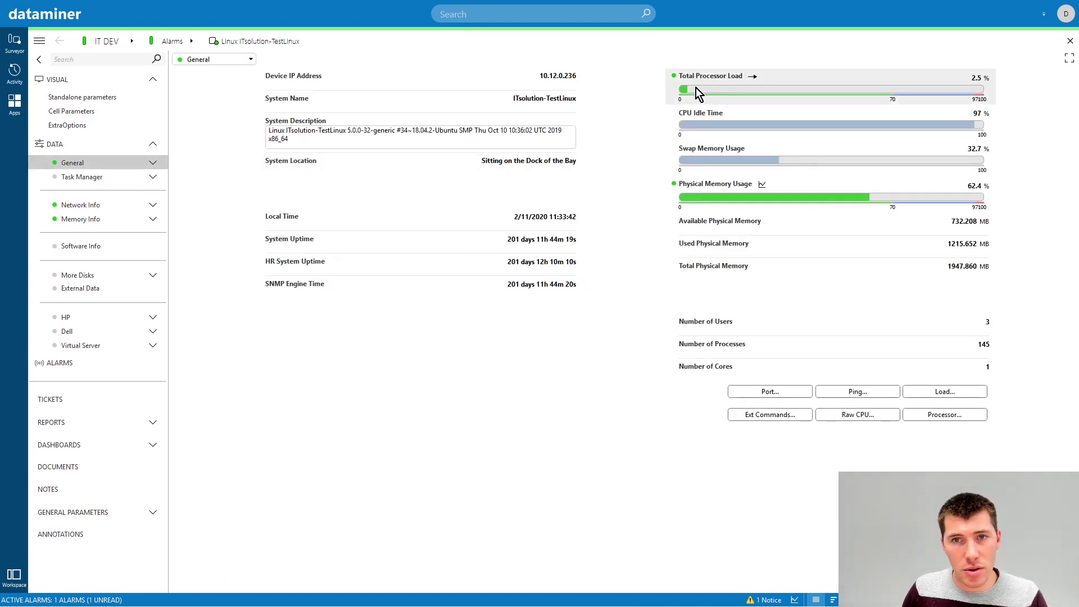
mouse_move(696, 89)
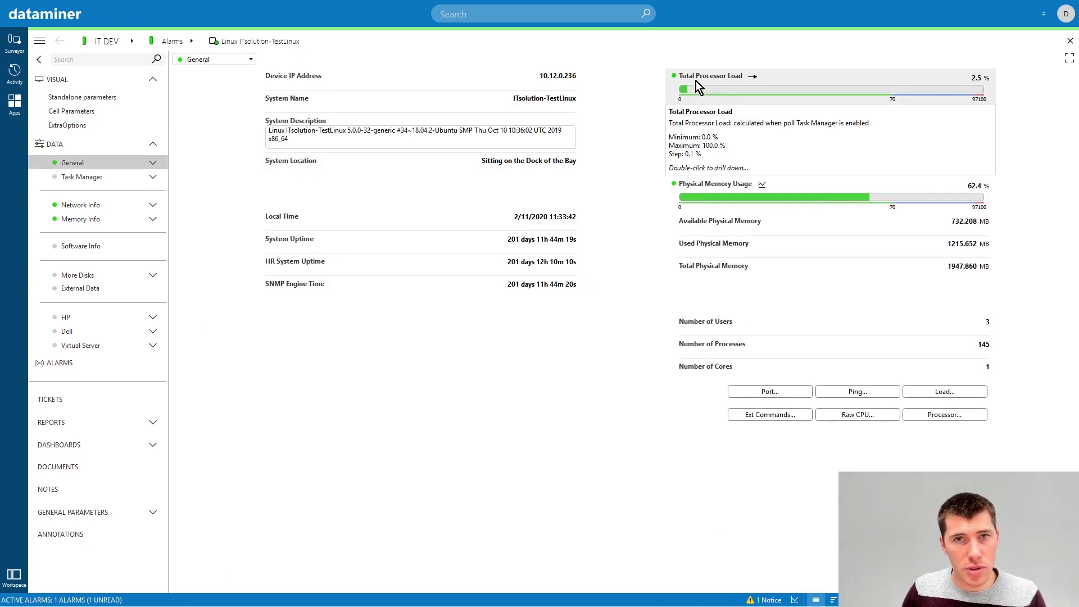
mouse_move(675, 205)
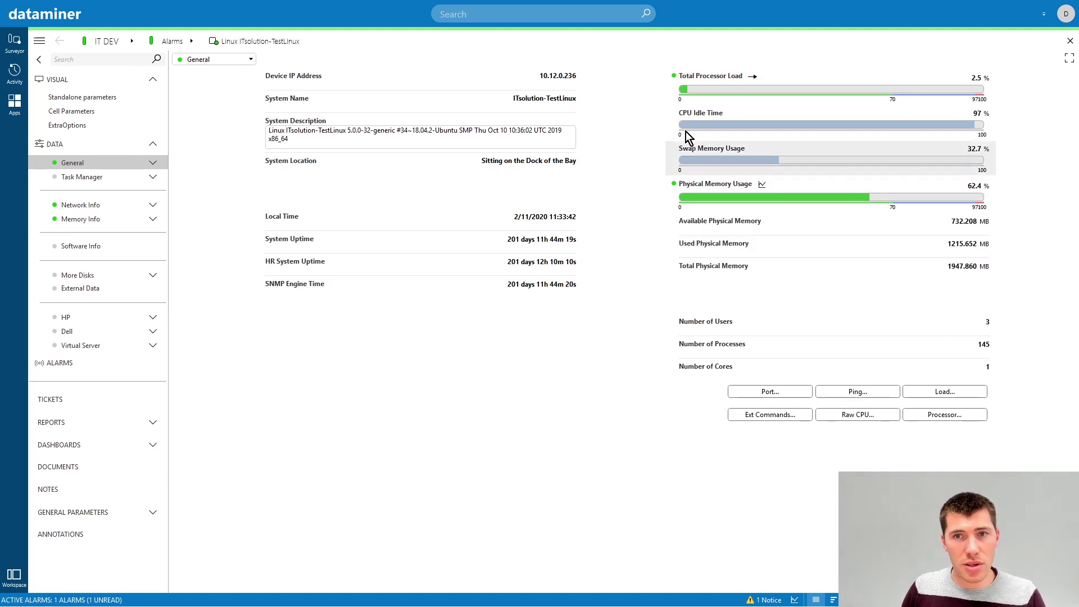
Look up the parameter ID of Total Processor Load and return to the Cell Parameters visual page.
double_click(691, 81)
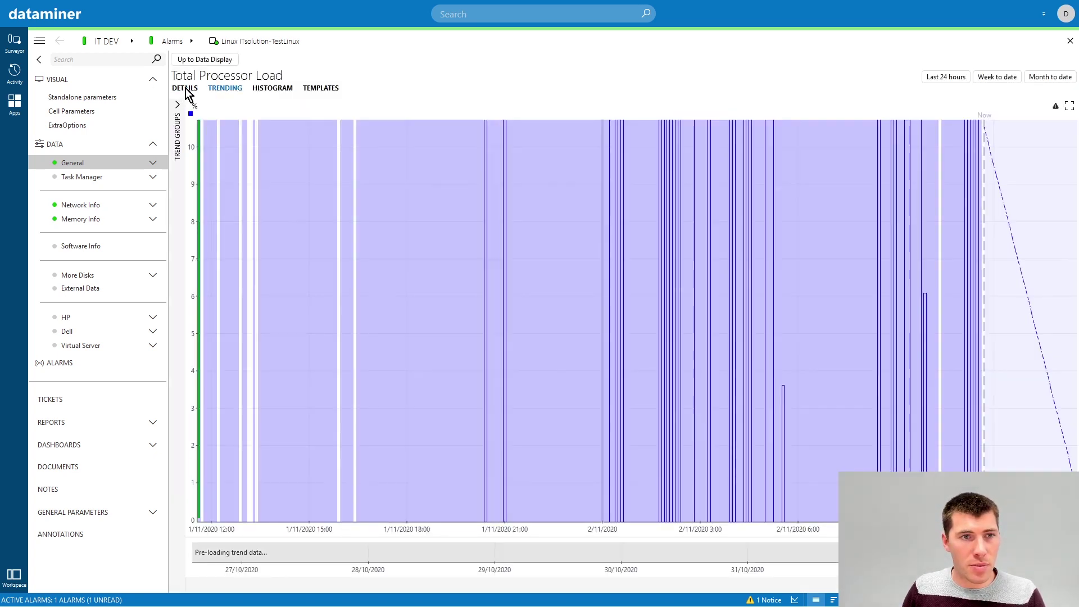
click(189, 90)
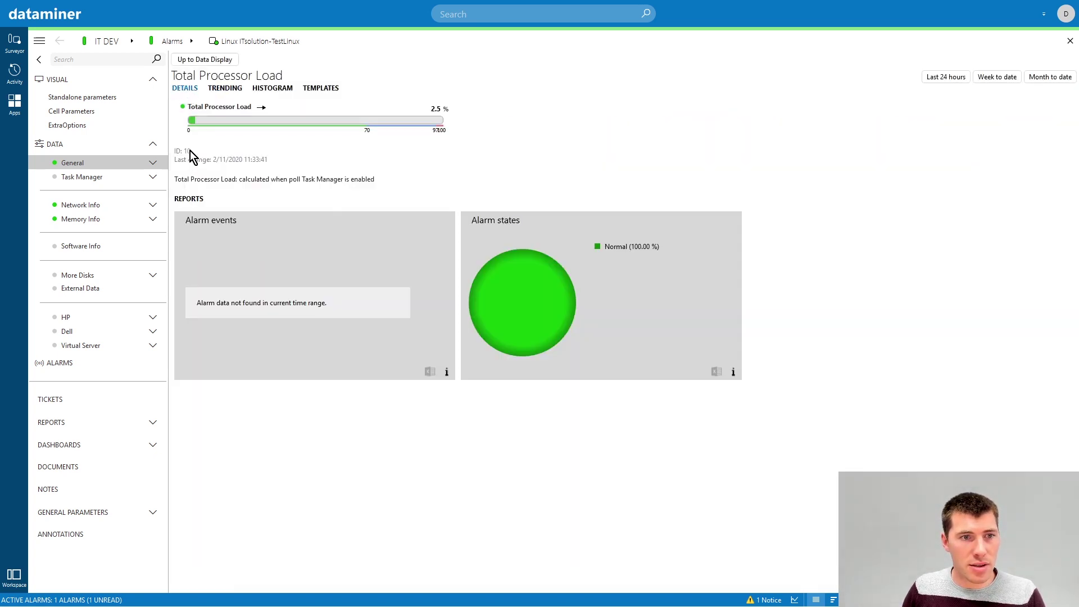
click(204, 59)
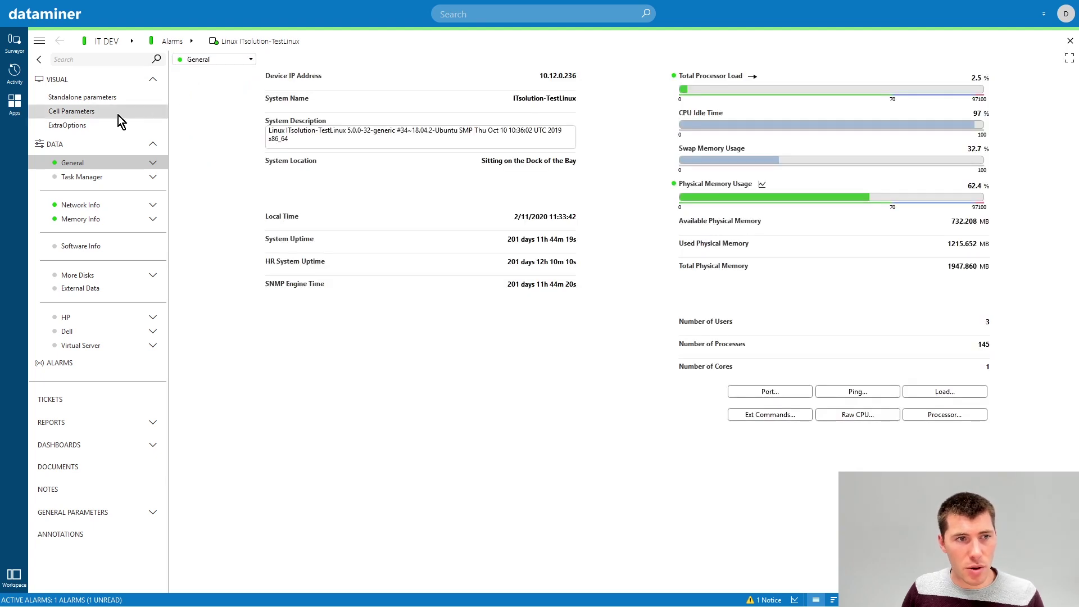
click(79, 114)
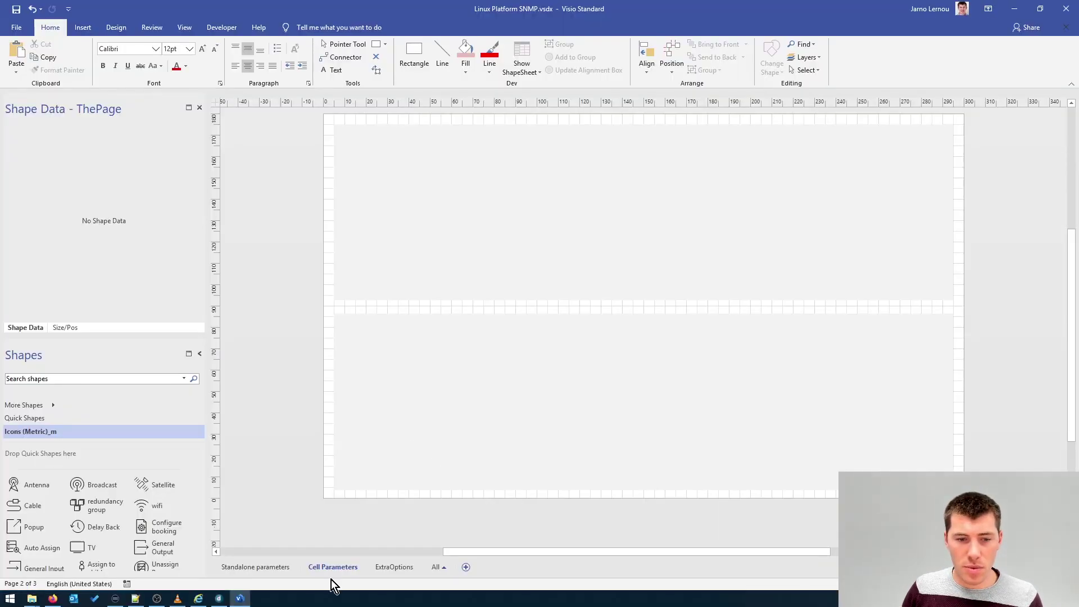
Switch to Visio, duplicate the Cell Parameters page, and name the copy Defintion.
right_click(326, 565)
click(359, 529)
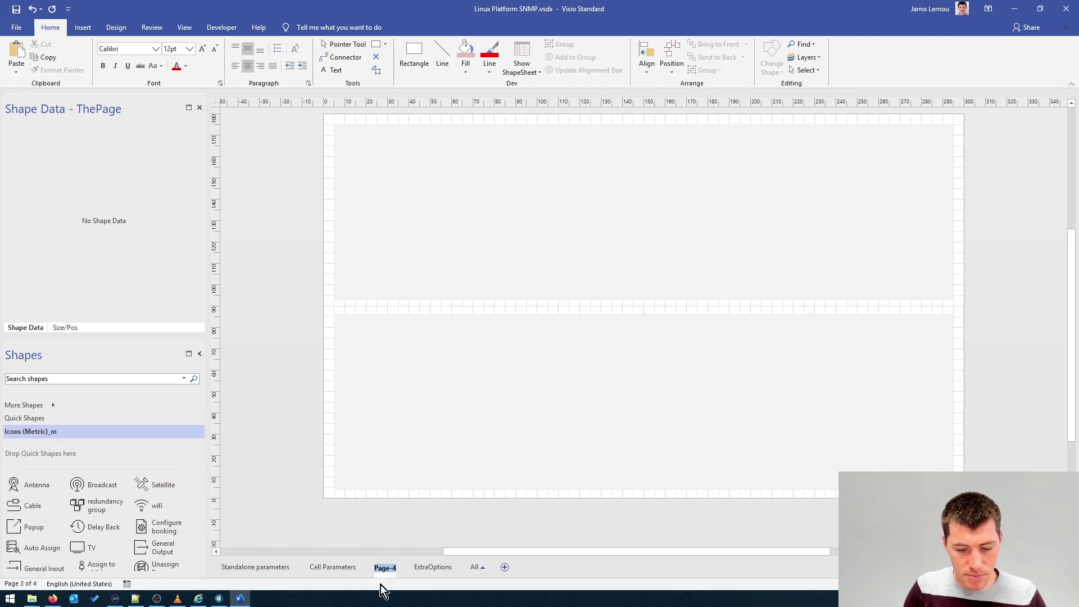
text(Def)
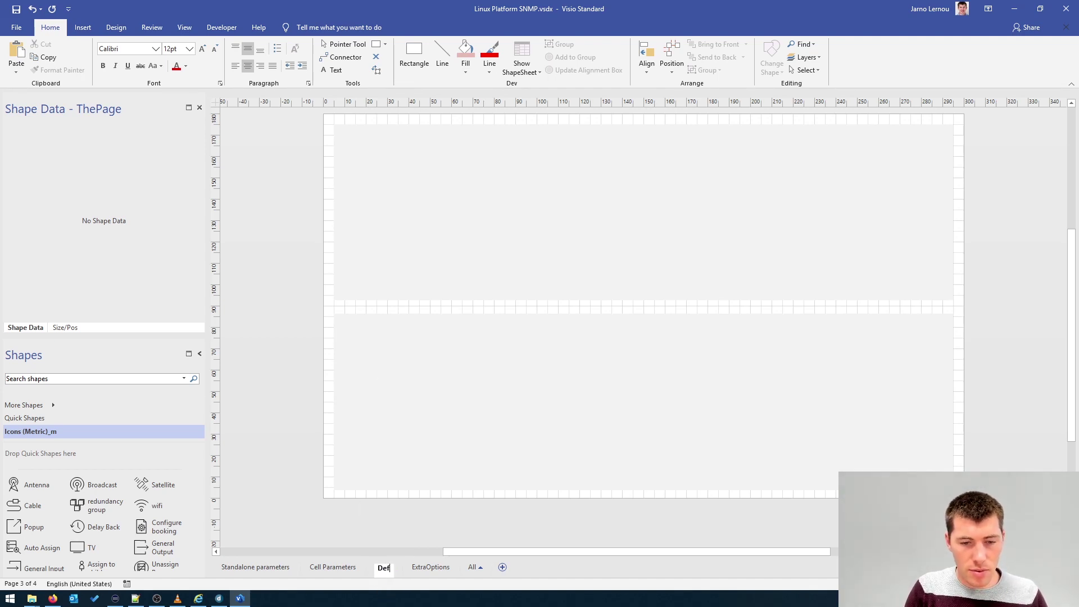
text(i)
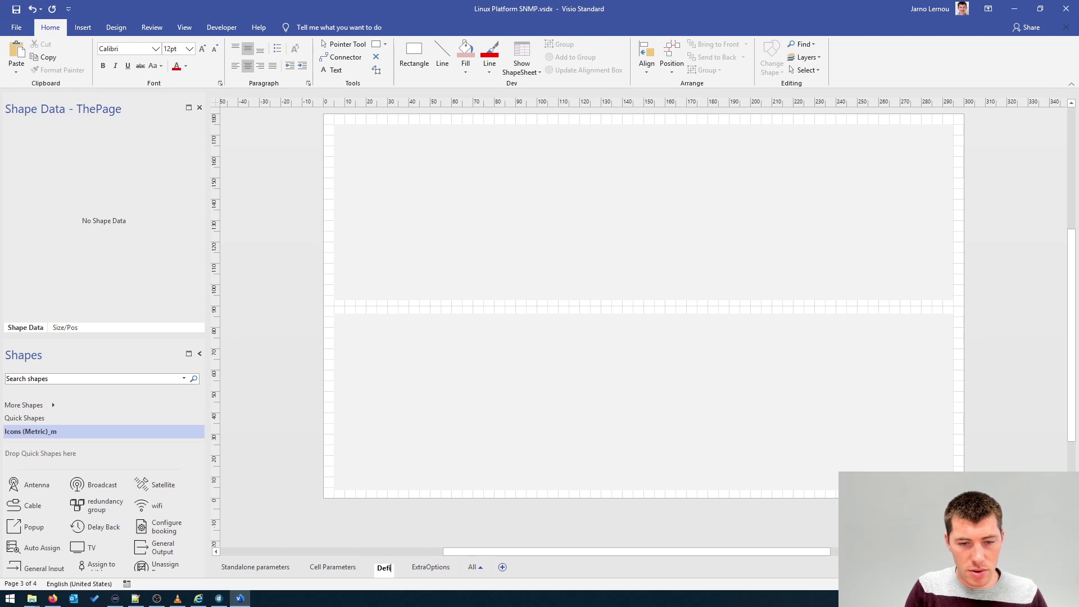
text(tion)
key(Return)
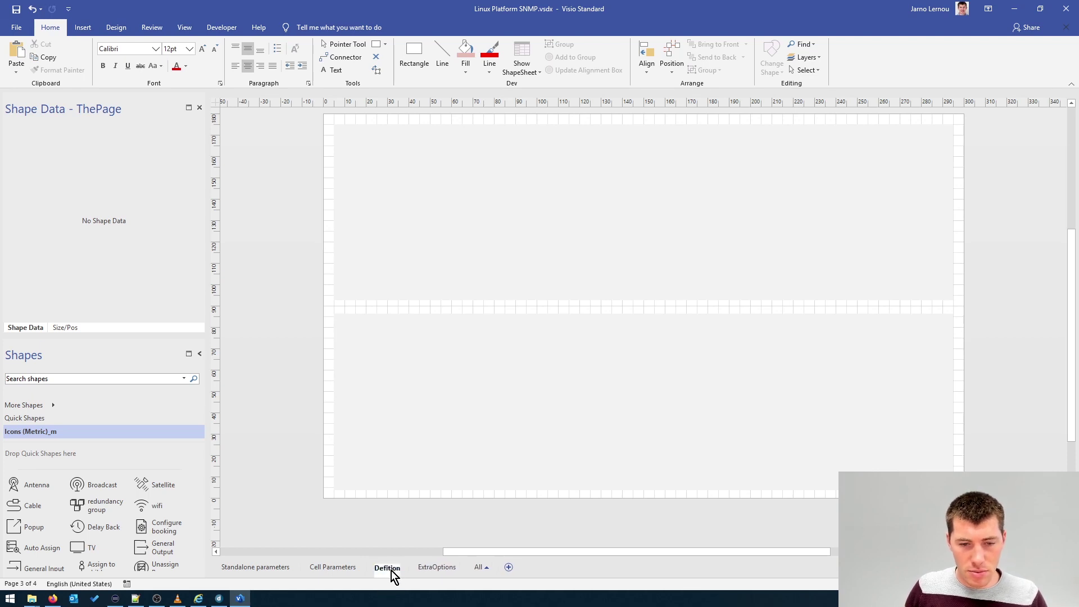
double_click(391, 571)
text(Defin)
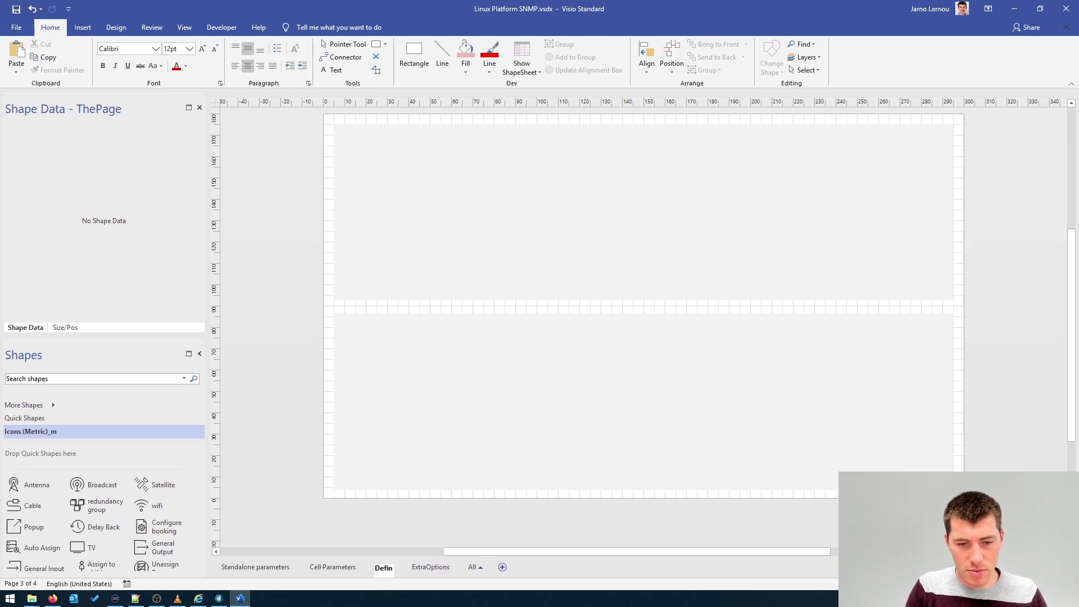
text(tion)
key(Return)
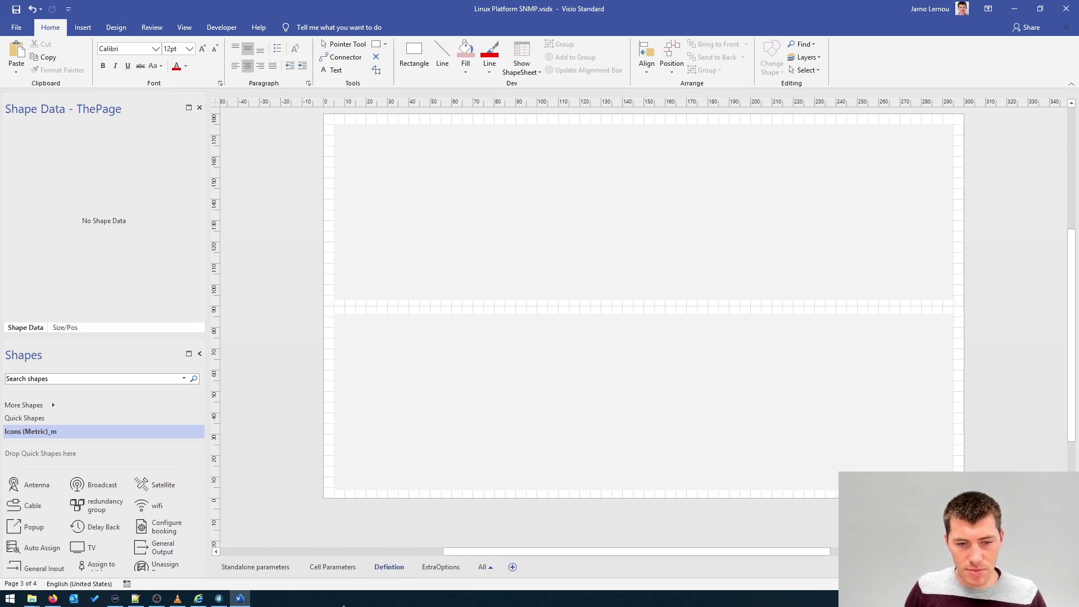
Delete the lower rectangle on the Defintion page and set the remaining rectangle's Parameters shape data to [this elementid]:1005.
click(475, 357)
key(Delete)
click(362, 183)
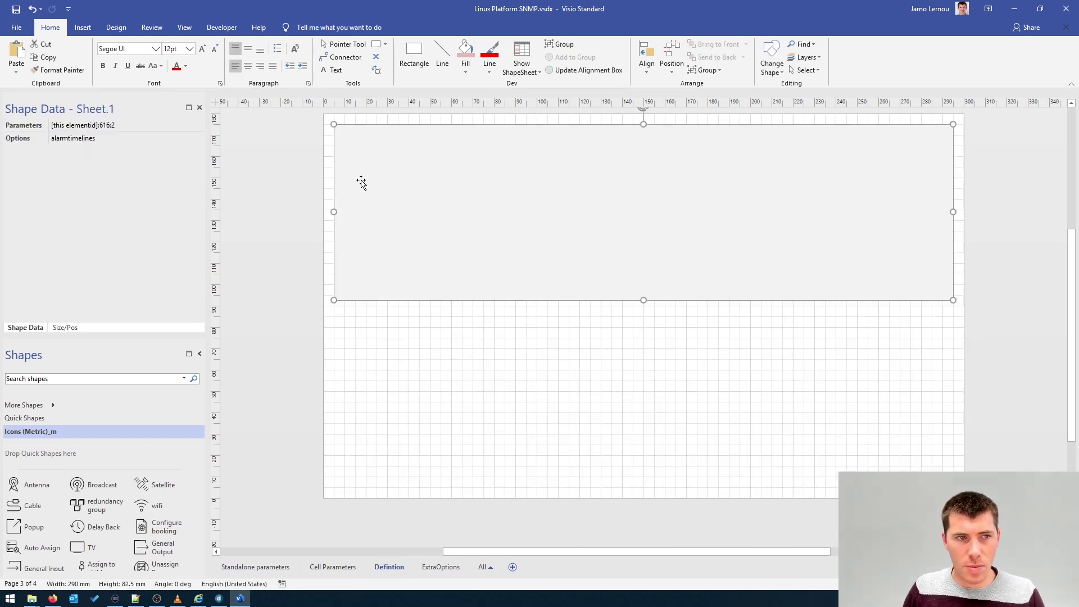
click(110, 126)
click(113, 125)
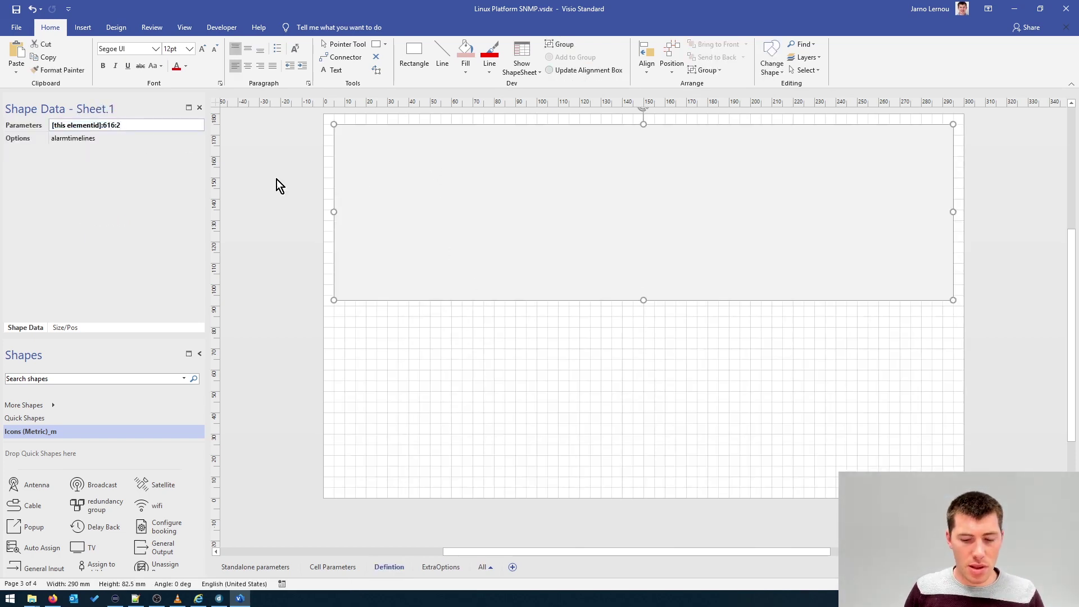
key(BackSpace)
key(BackSpace)
key(BackSpace)
key(BackSpace)
key(BackSpace)
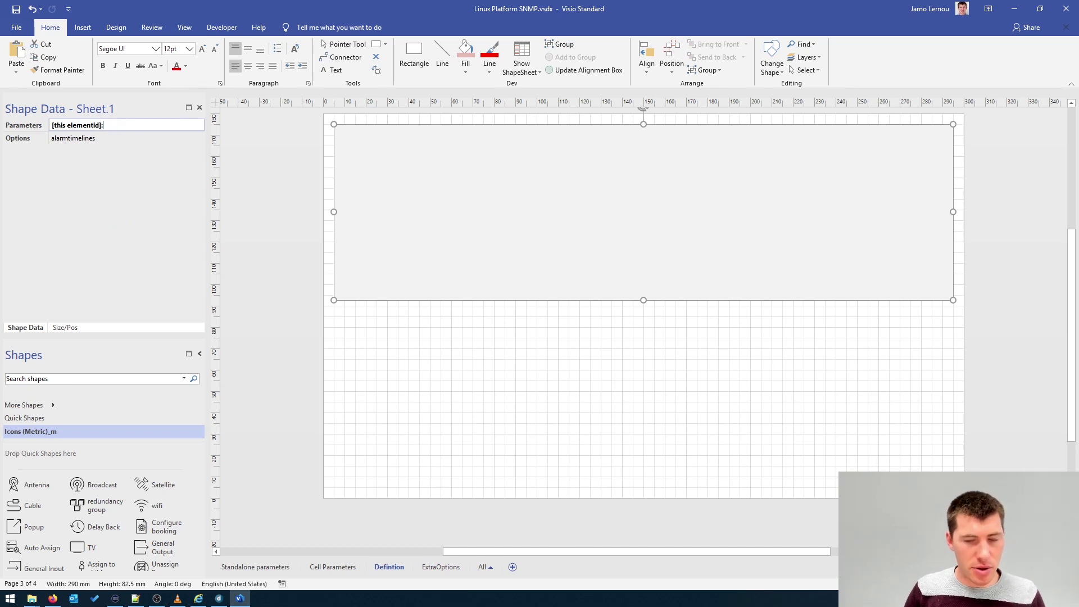
text(1005)
key(Tab)
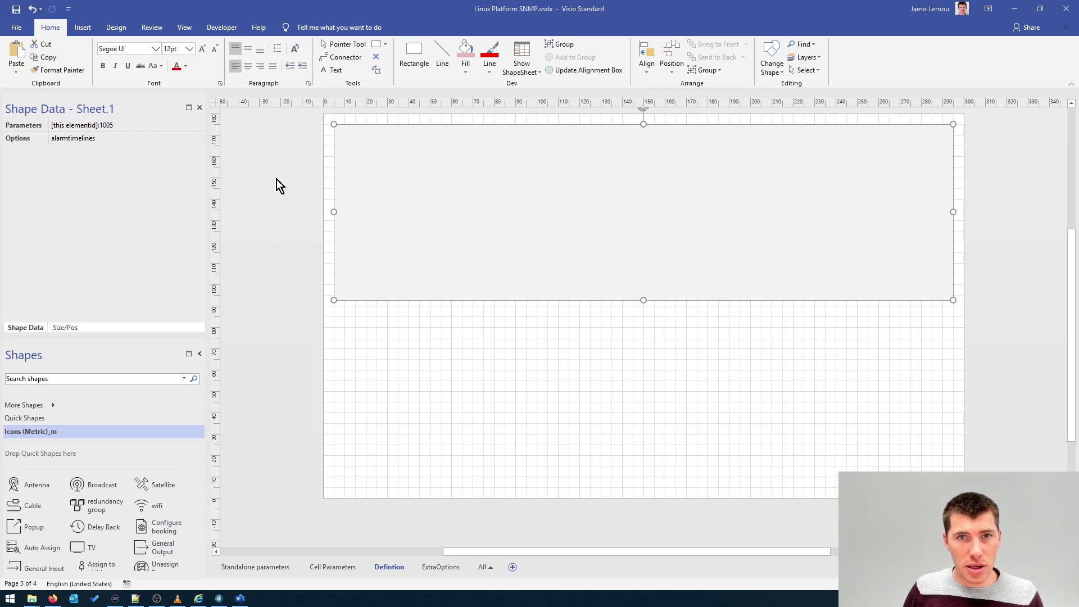
Extend the rectangle's Parameters shape data to [this elementid]:1005|[this elementid]:10 and deselect the rectangle.
click(124, 125)
click(124, 125)
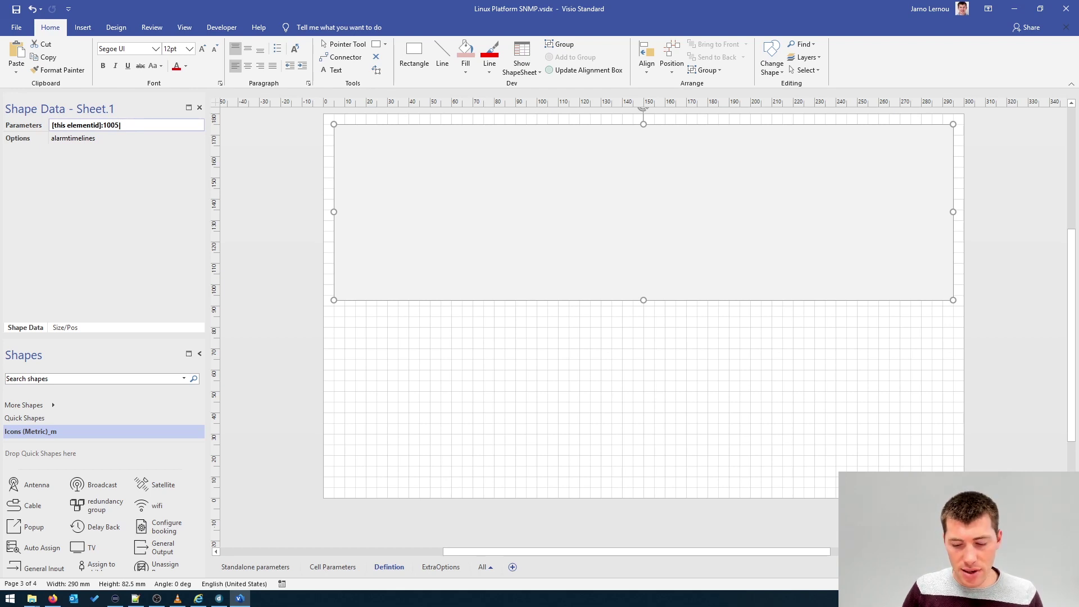
key(ctrl+a)
key(ctrl+c)
key(End)
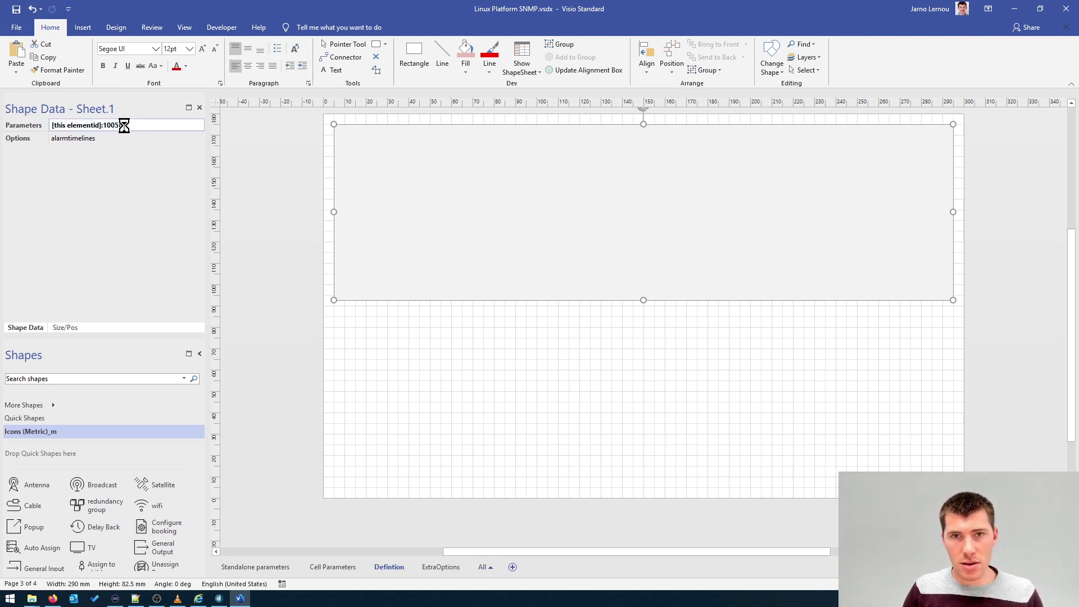
key(ctrl+v)
key(Tab)
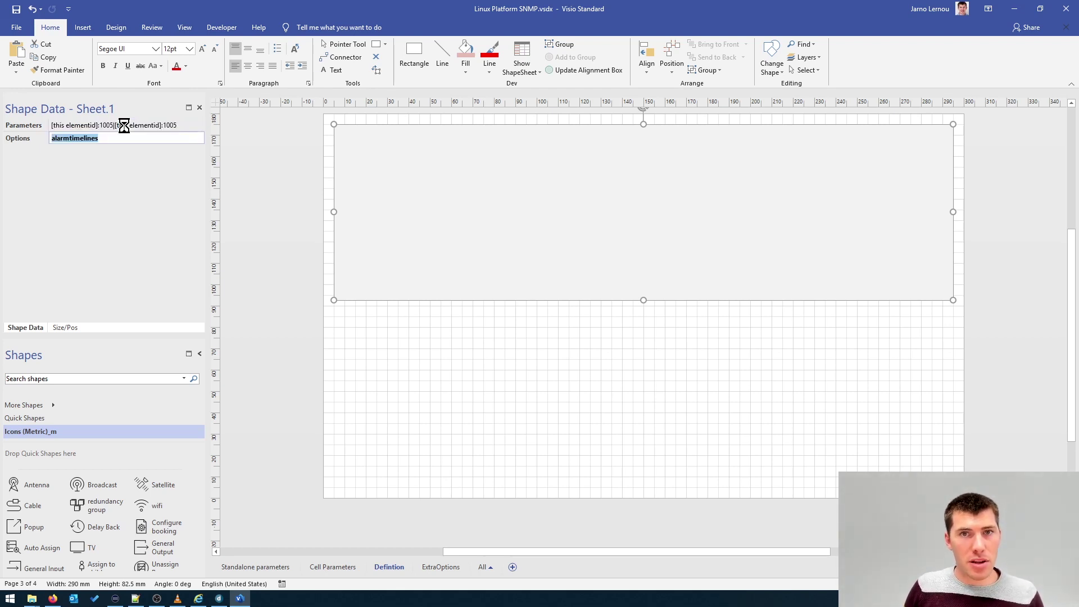
key(shift+Tab)
click(178, 127)
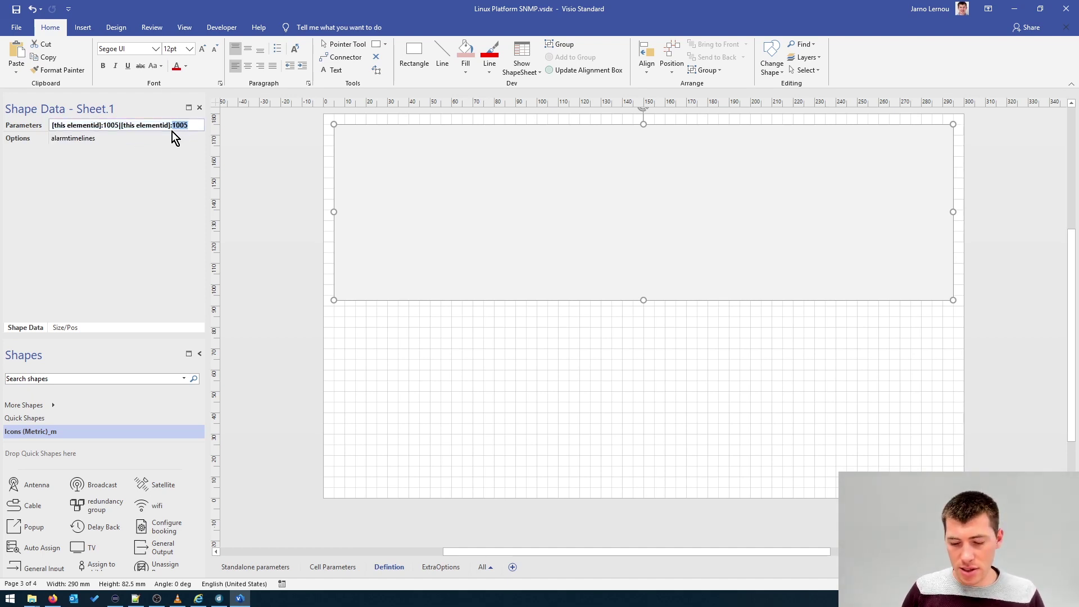
key(Delete)
key(Delete)
click(173, 138)
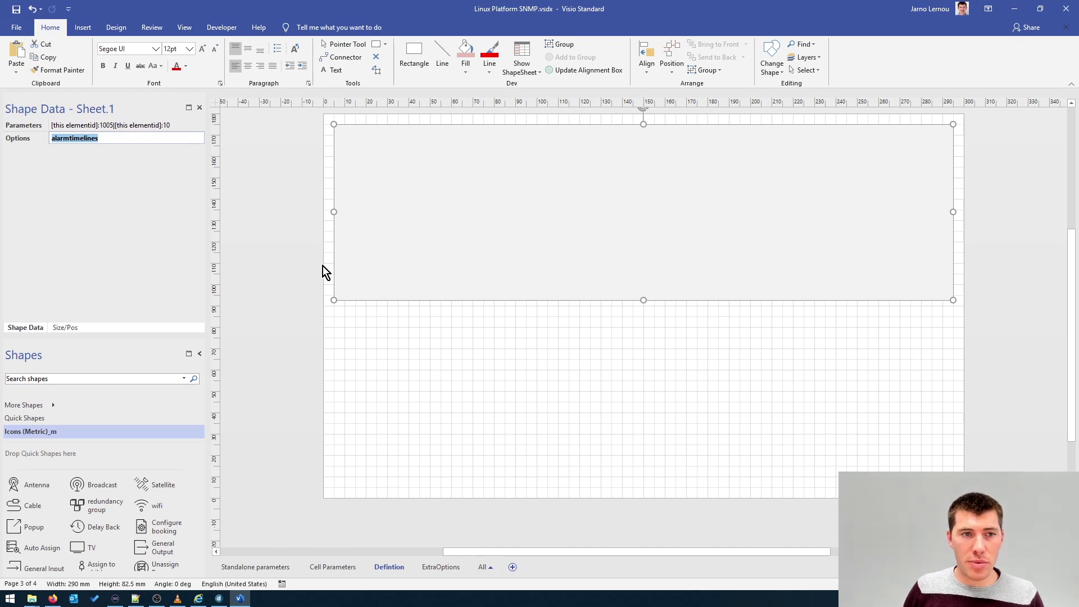
click(323, 366)
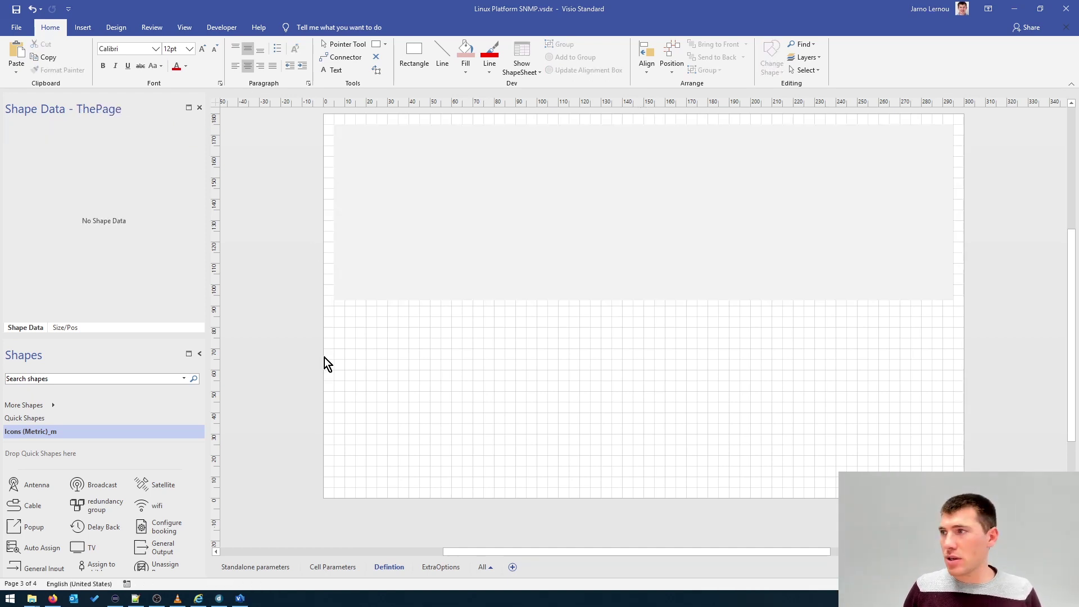
Switch to DataMiner Cube and open the Defintion visual page to view the combined alarm timeline.
key(alt+Tab)
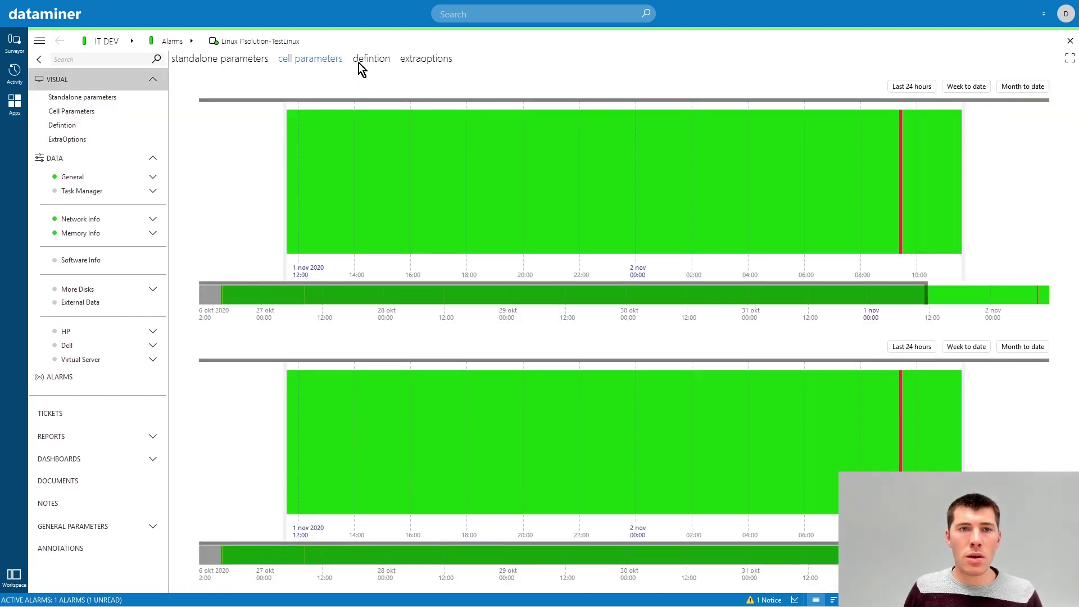
click(360, 61)
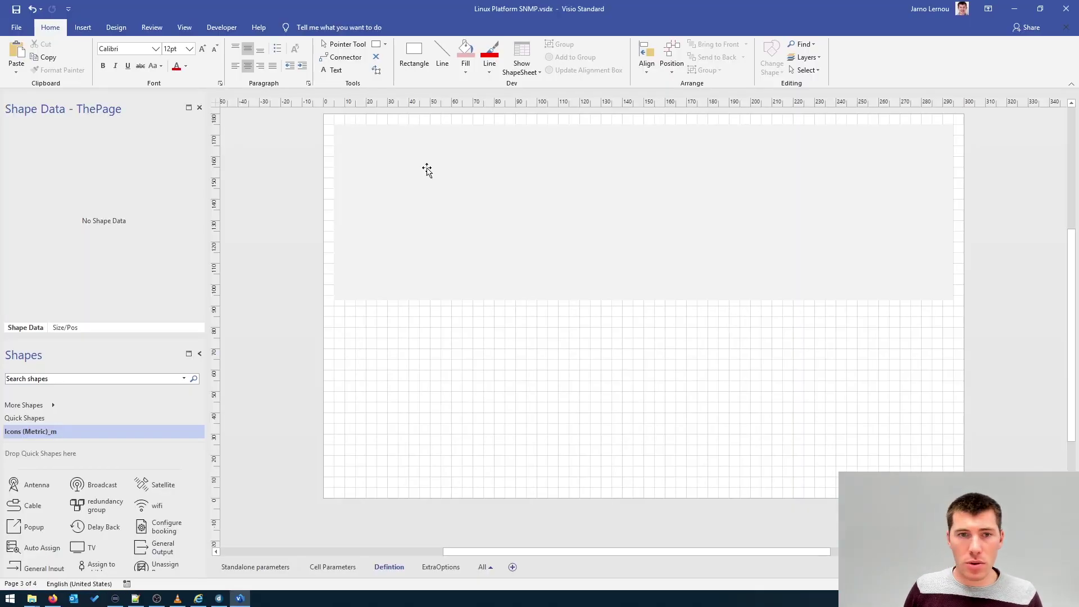
Switch to Visio and place a copy of the timeline rectangle directly below the original on the Defintion page.
click(429, 193)
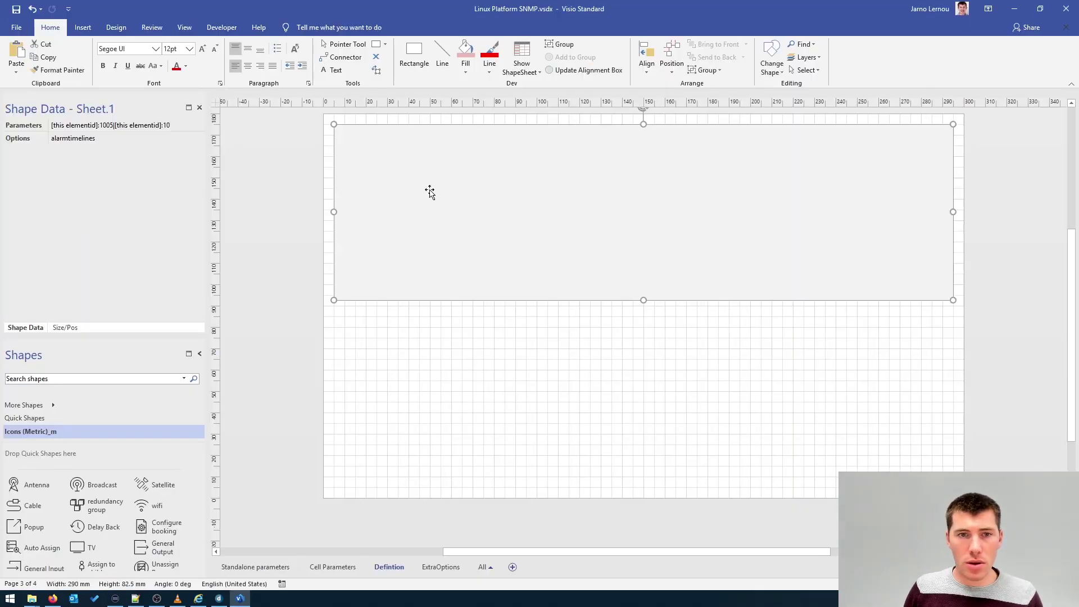
drag(436, 386, 436, 394)
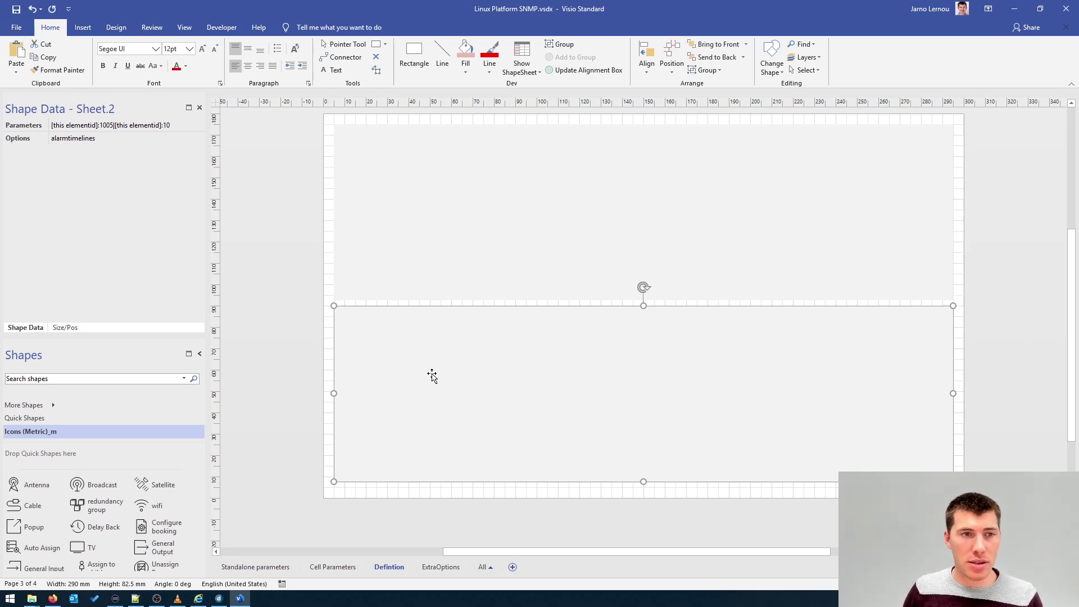
click(110, 131)
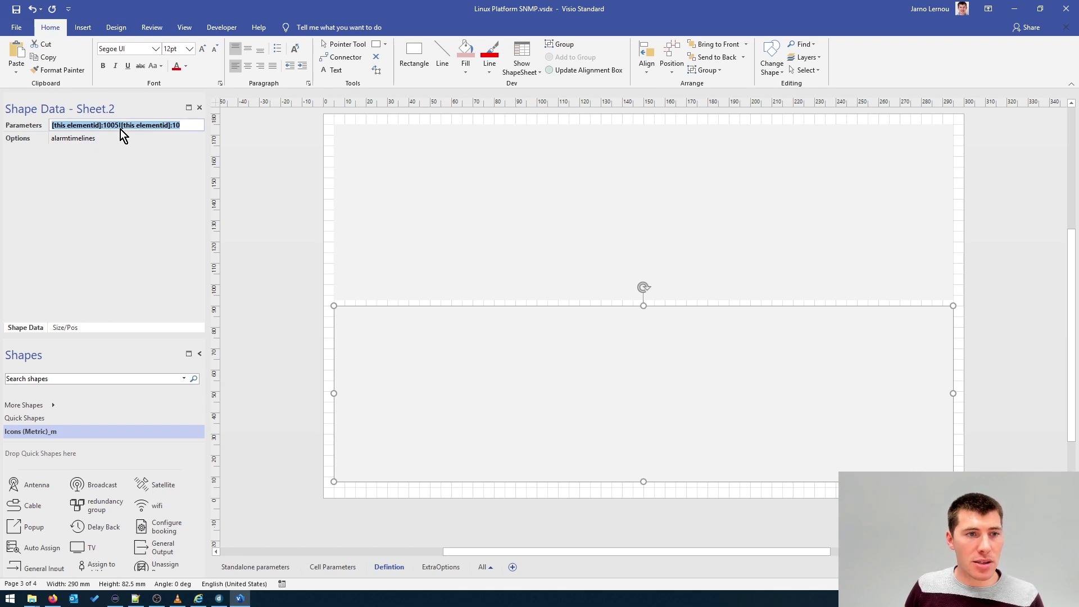
key(Return)
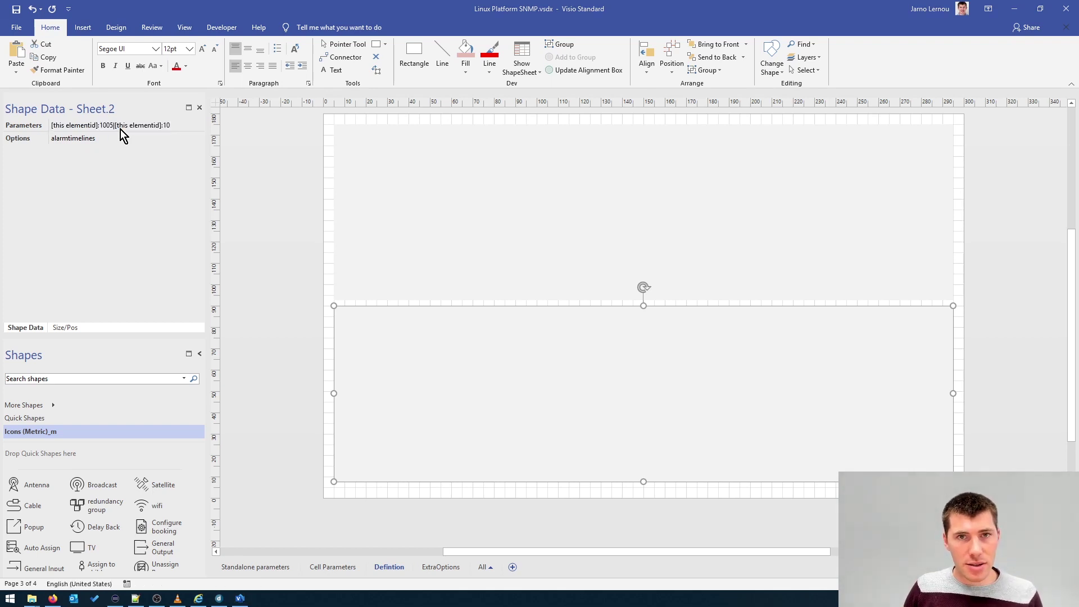
Switch to DataMiner Cube, open the Network Info page, and examine the Rx Data Rate column of the Interfaces Table.
key(alt+Tab)
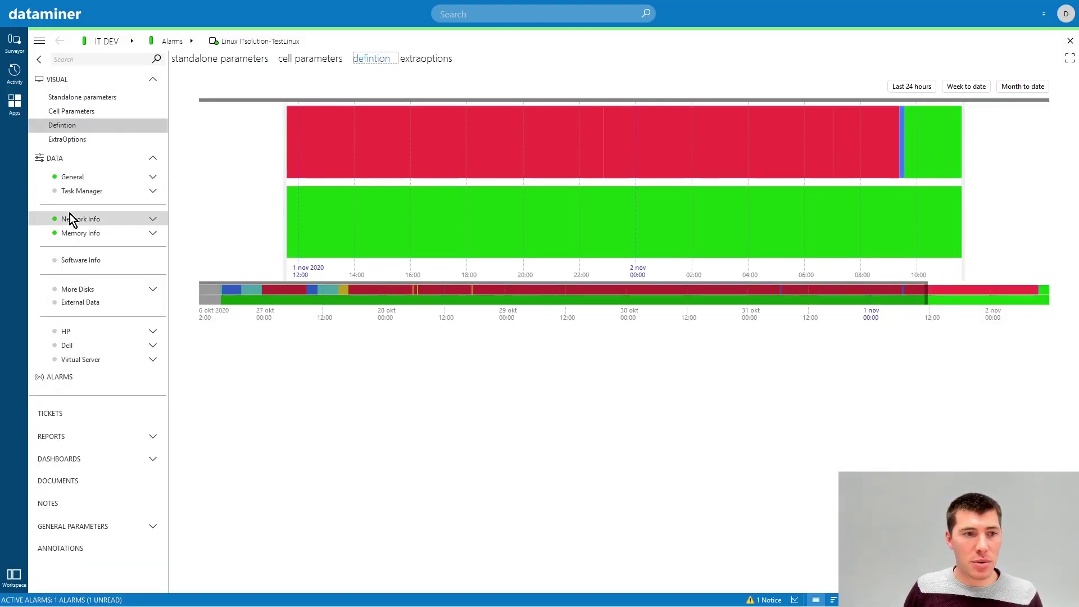
click(72, 220)
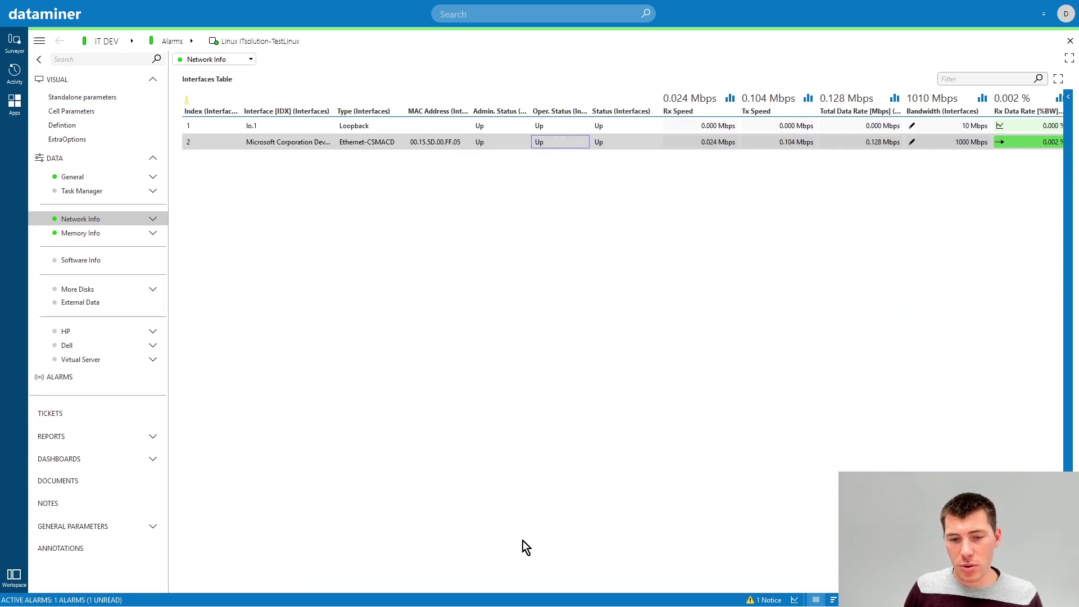
drag(673, 548, 823, 546)
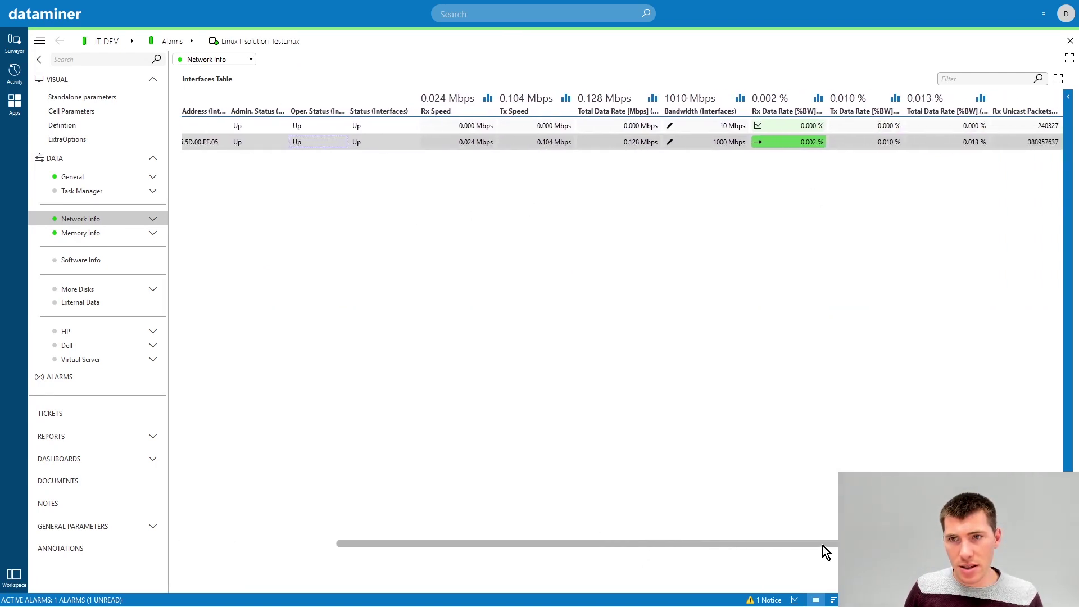
click(793, 113)
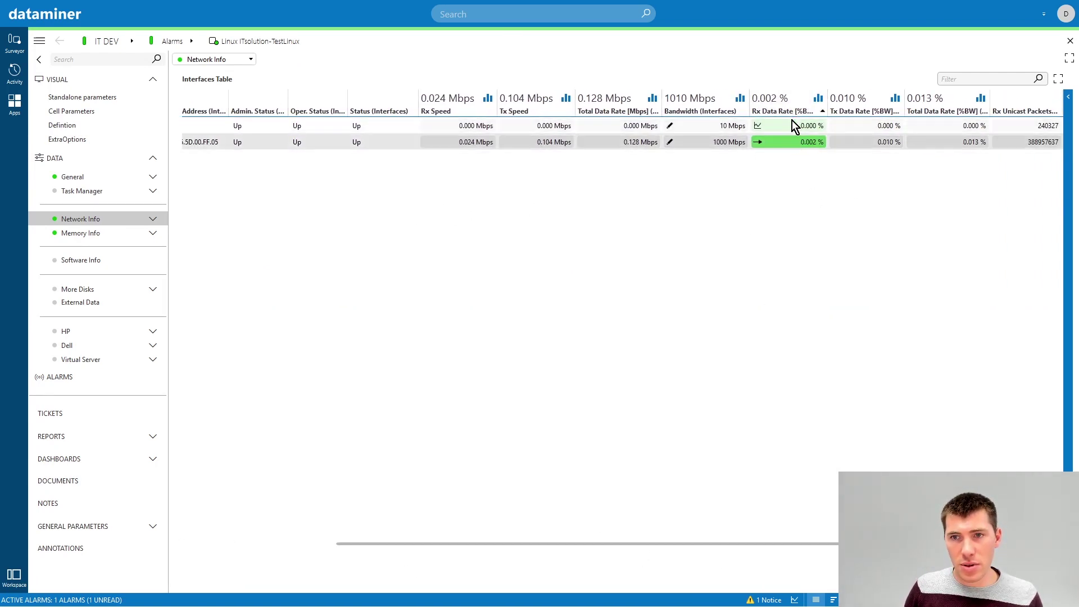
drag(430, 545, 177, 546)
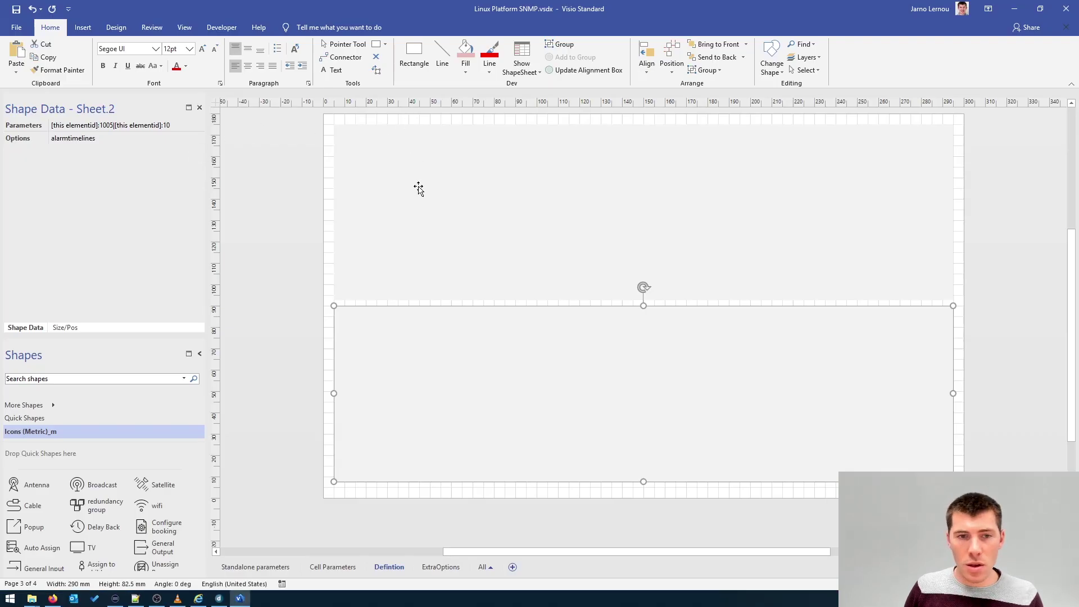
Replace the lower rectangle's Parameters shape data with the single table cell definition [this elementid]:616:1.
click(105, 126)
click(105, 126)
double_click(113, 125)
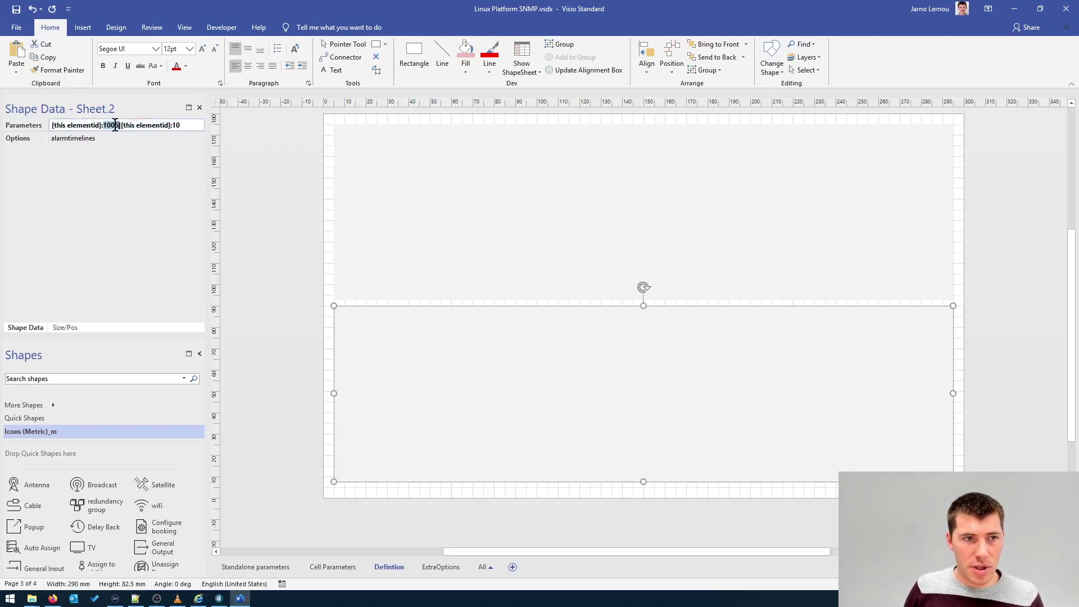
text(616)
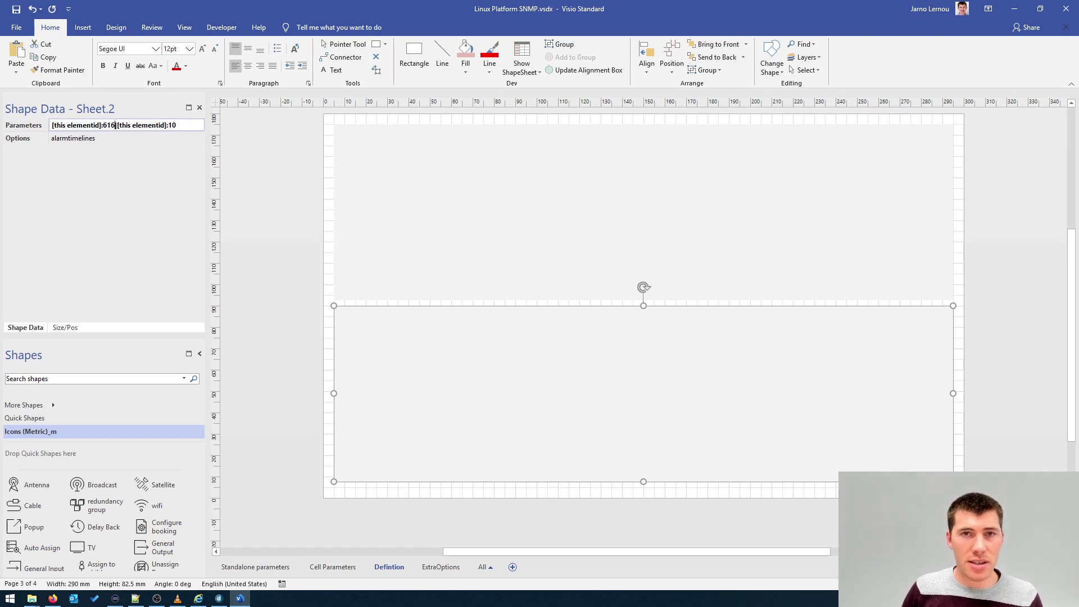
text(:1)
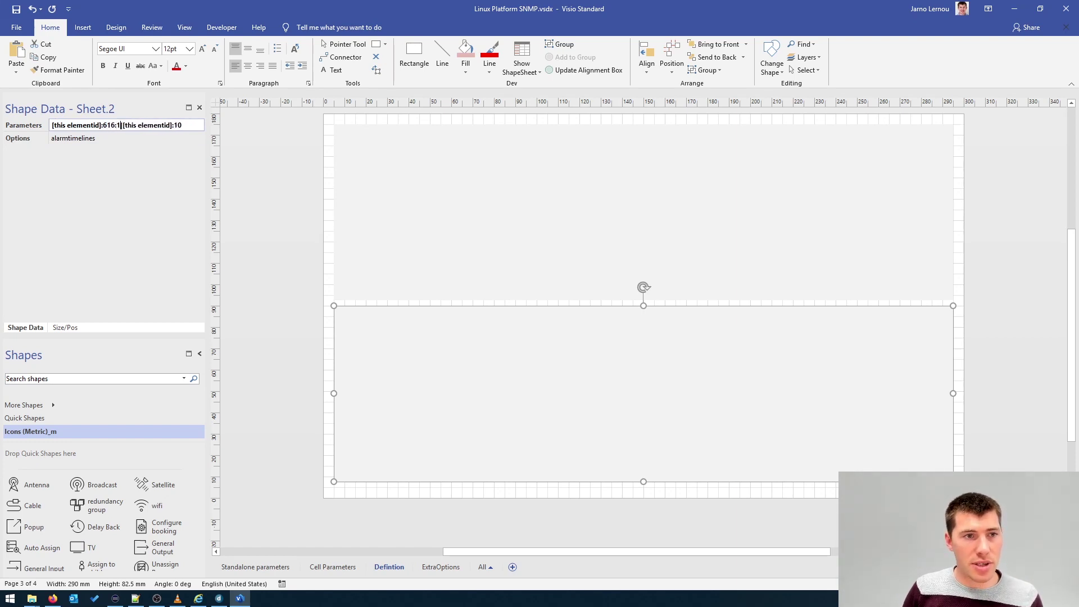
key(shift+Home)
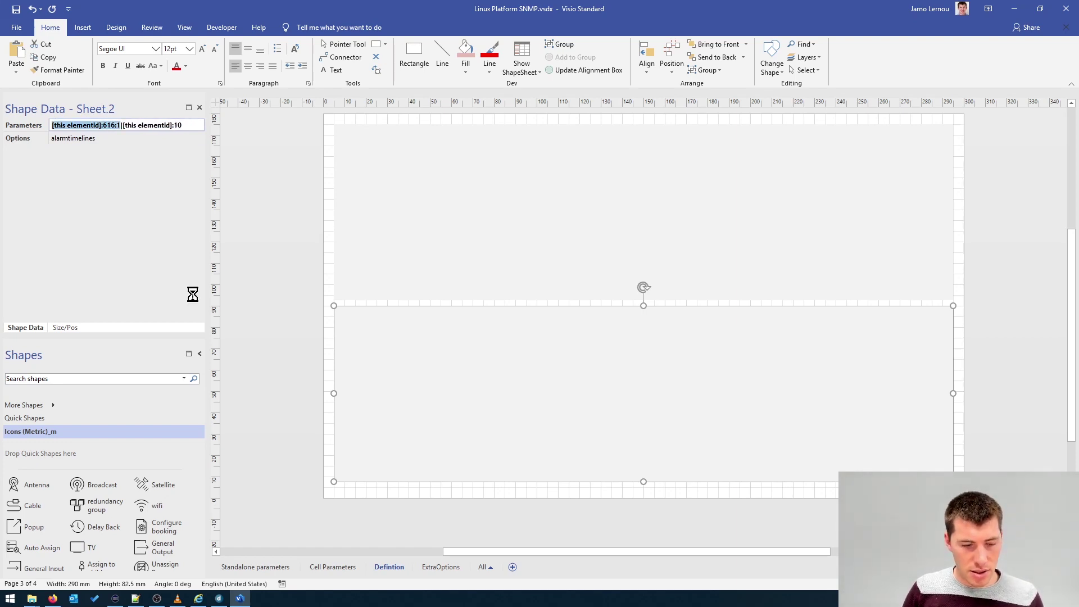
key(Right)
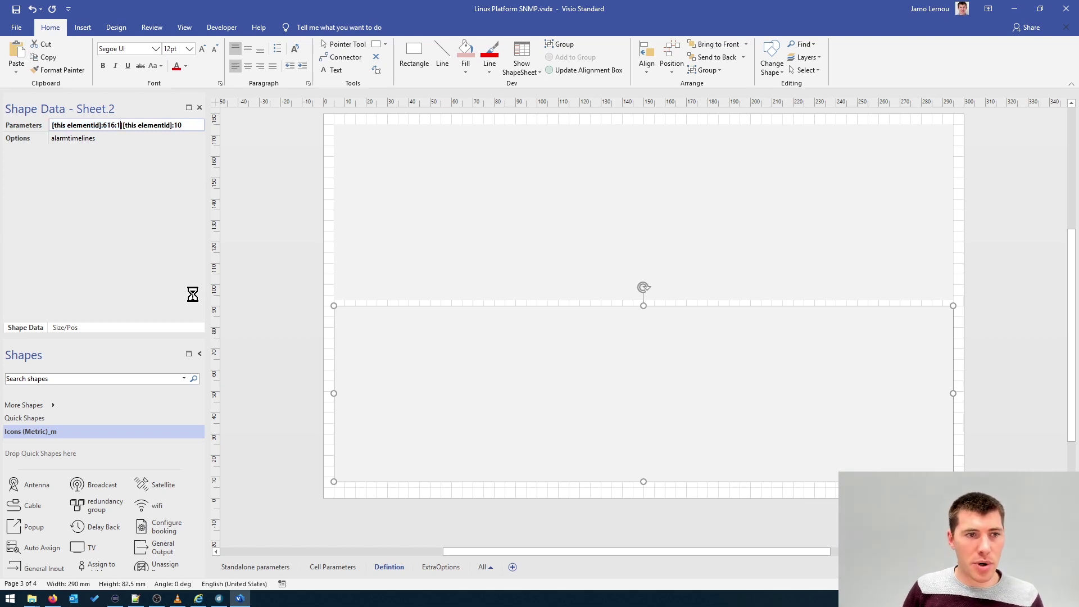
key(shift+End)
key(Delete)
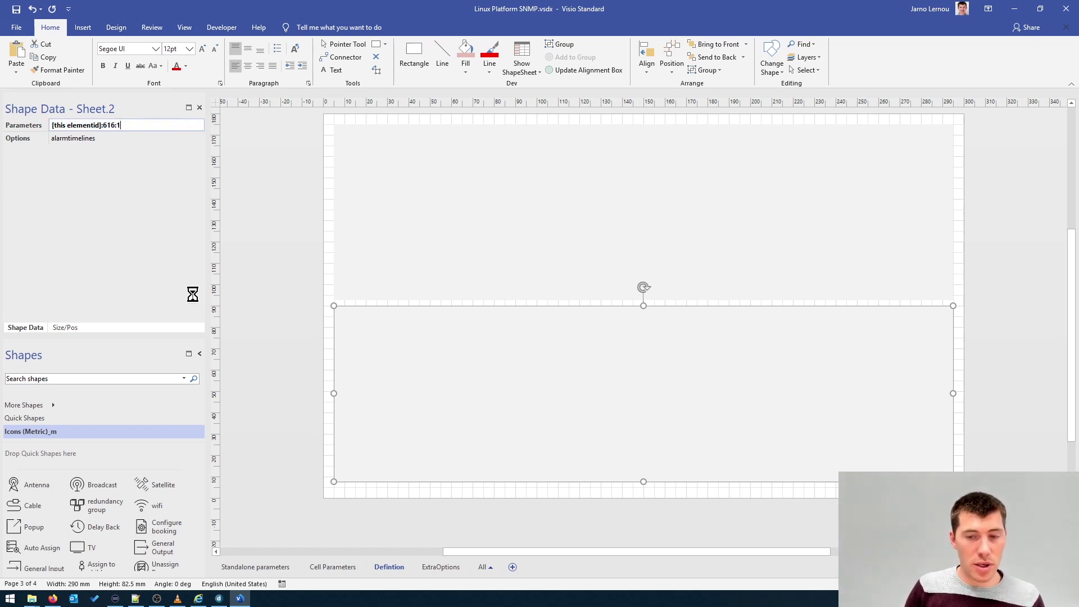
Append -[this elementid]:616:2 to the lower rectangle's Parameters shape data and deselect the rectangle.
text(-)
key(Return)
key(Up)
key(ctrl+c)
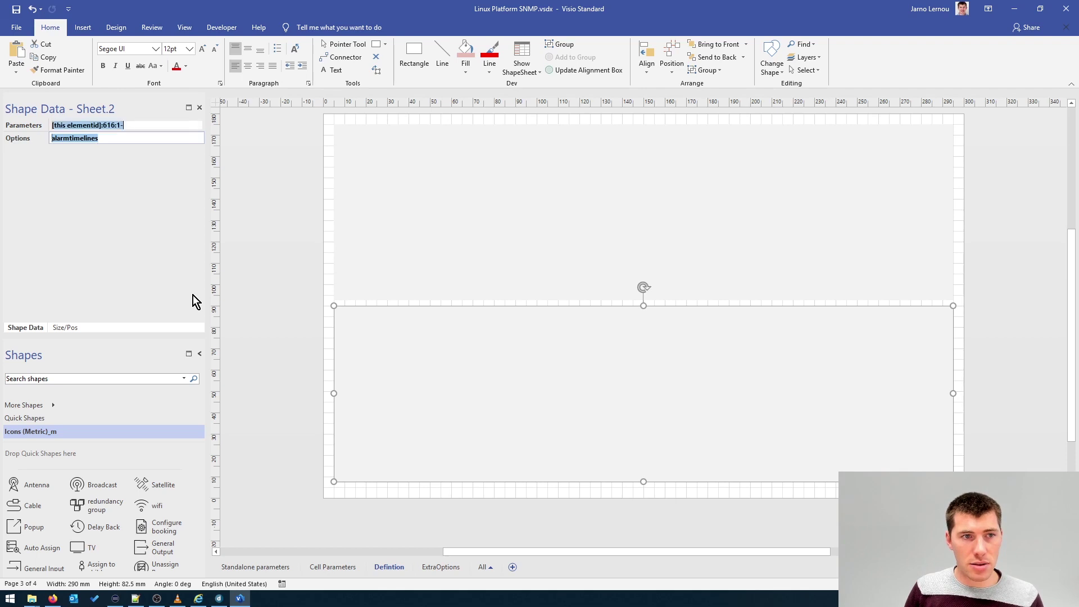
key(End)
key(ctrl+v)
key(BackSpace)
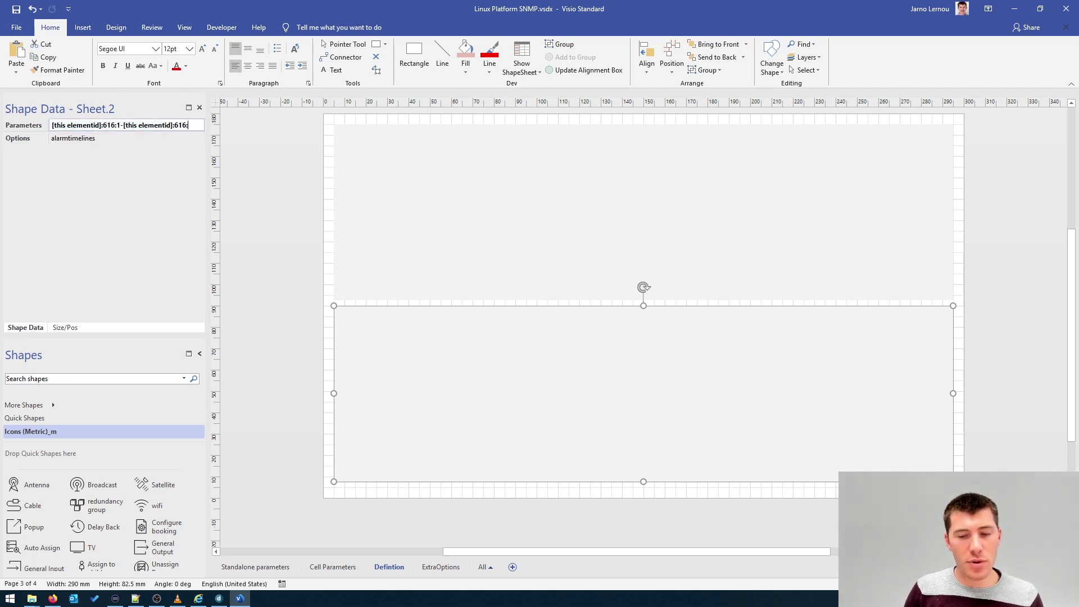
text(2)
key(Return)
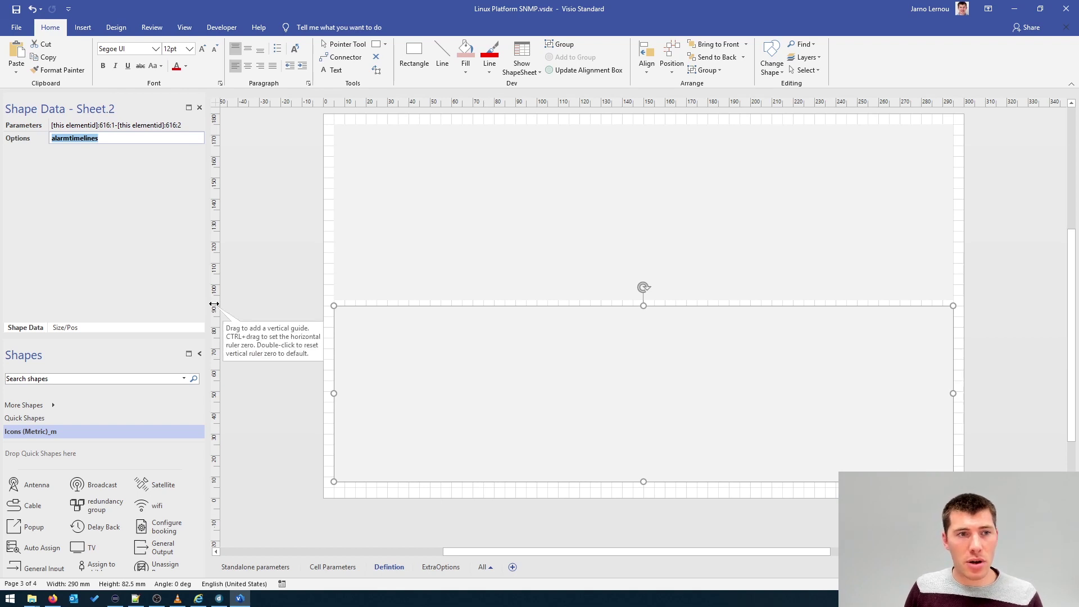
click(285, 279)
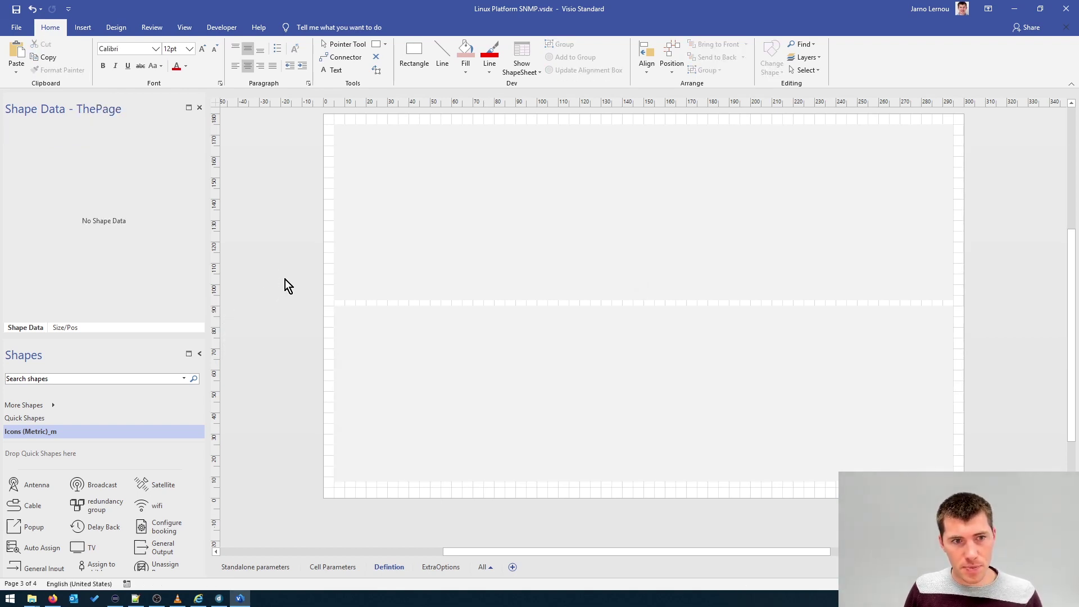
Switch to DataMiner Cube and open the Defintion visual page to examine the lower alarm timeline.
key(alt+Tab)
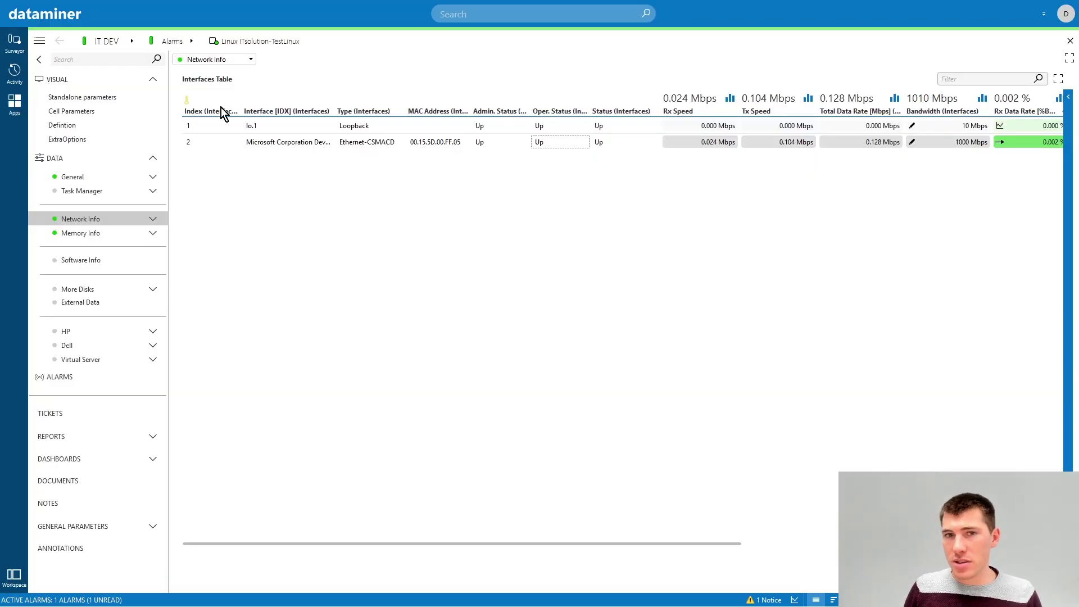
click(63, 125)
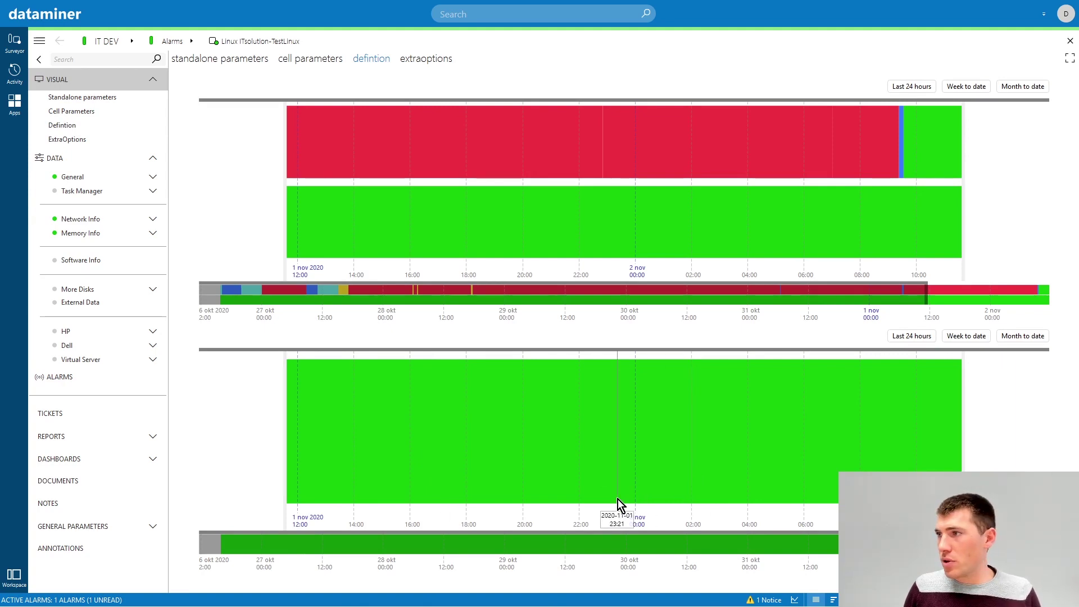
Switch to the DataMiner Help window, return to the topic on embedding an alarm timeline component, and read its options description.
key(alt+Tab)
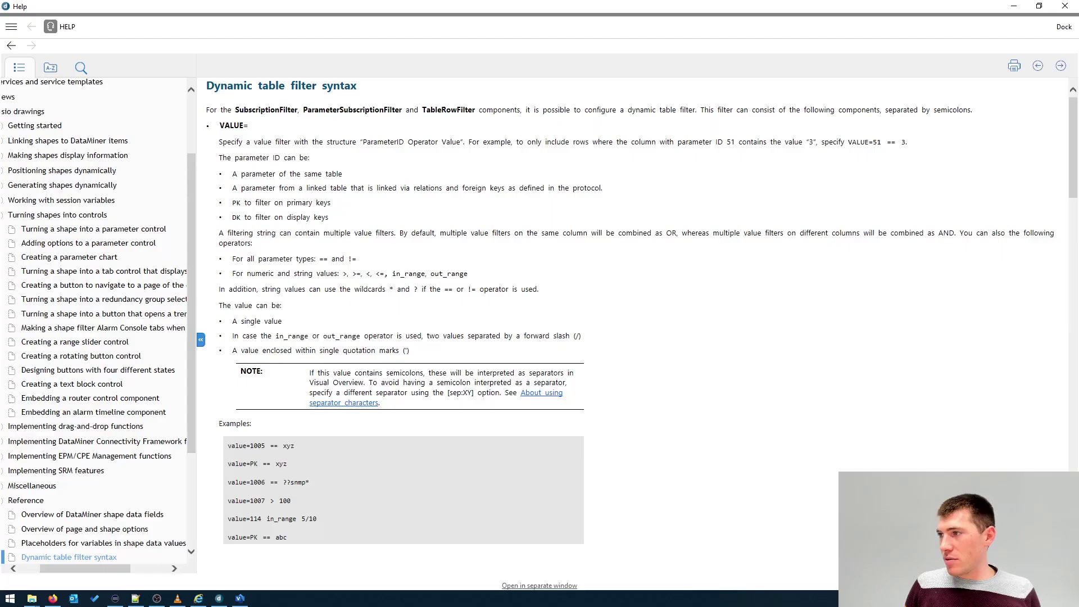
key(alt+Tab)
scroll(365, 273, down, 3)
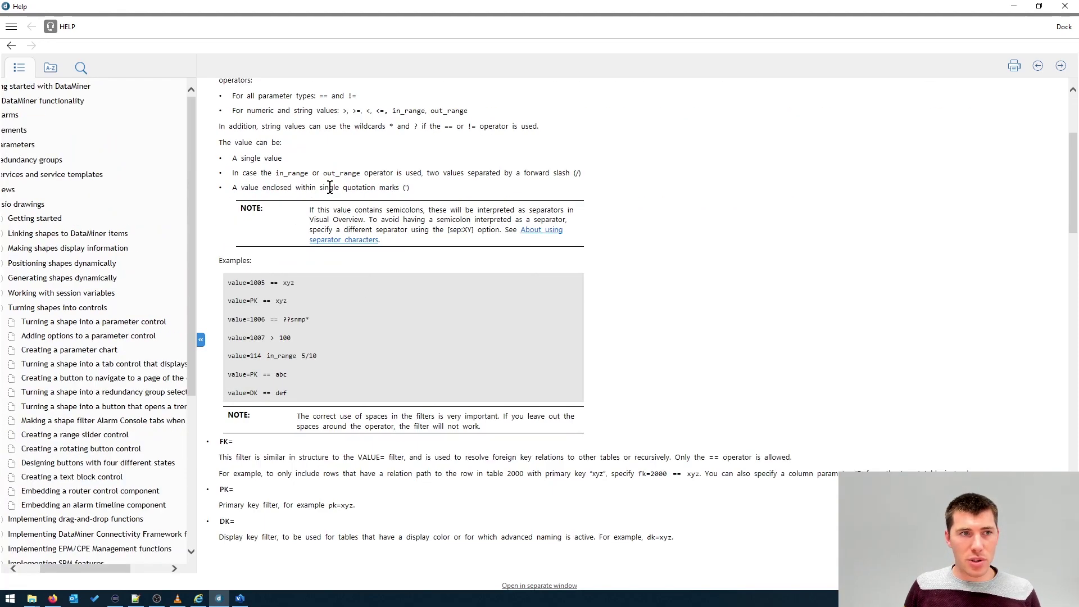
click(11, 45)
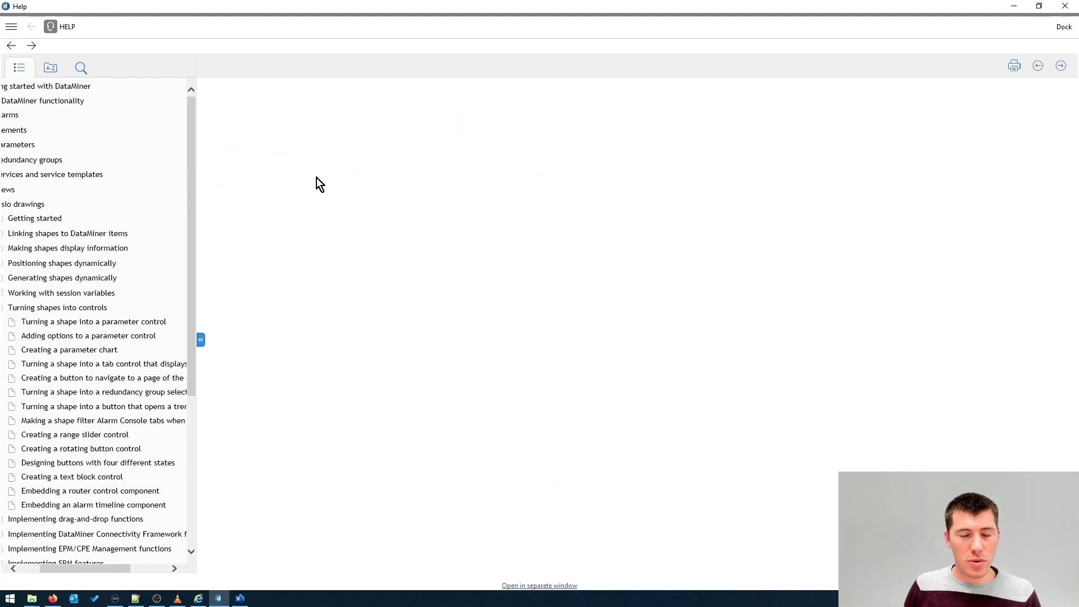
scroll(281, 241, down, 4)
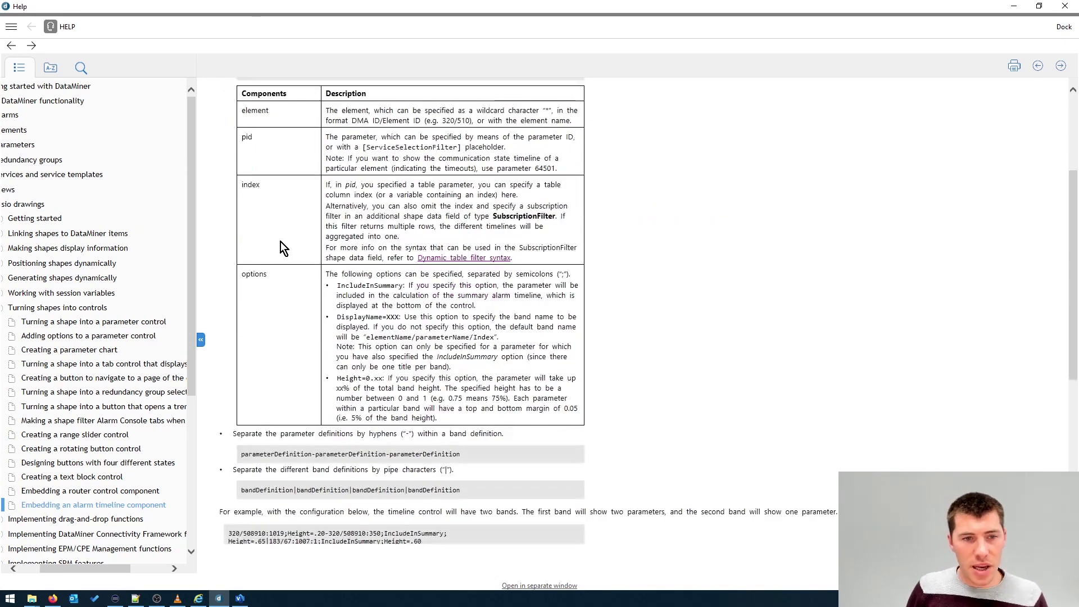
drag(326, 274, 353, 412)
click(353, 412)
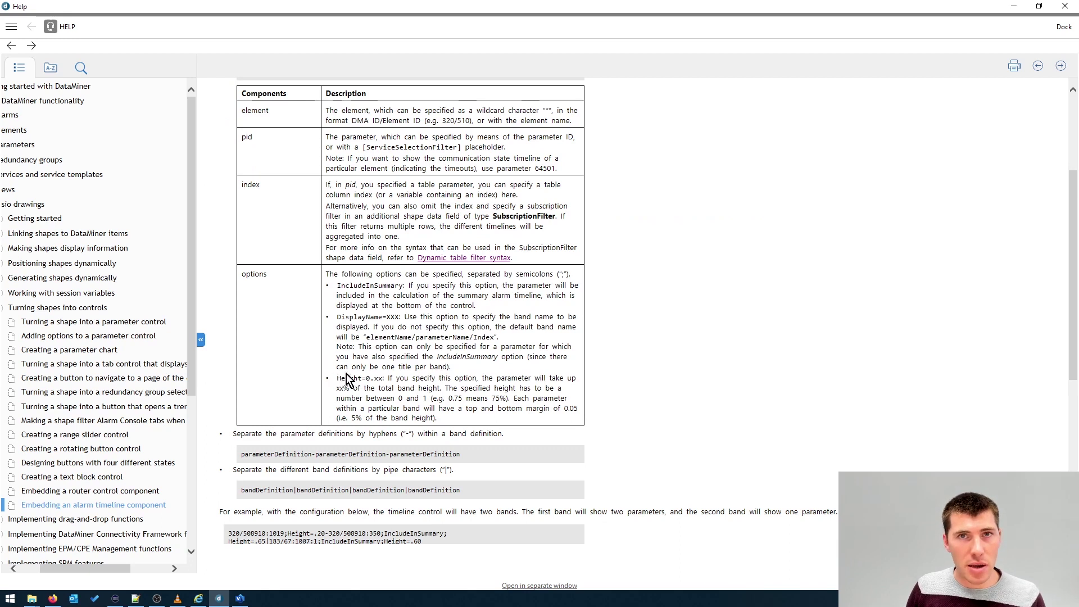
Copy the Height= option text from the options description in the help topic.
drag(338, 381, 365, 378)
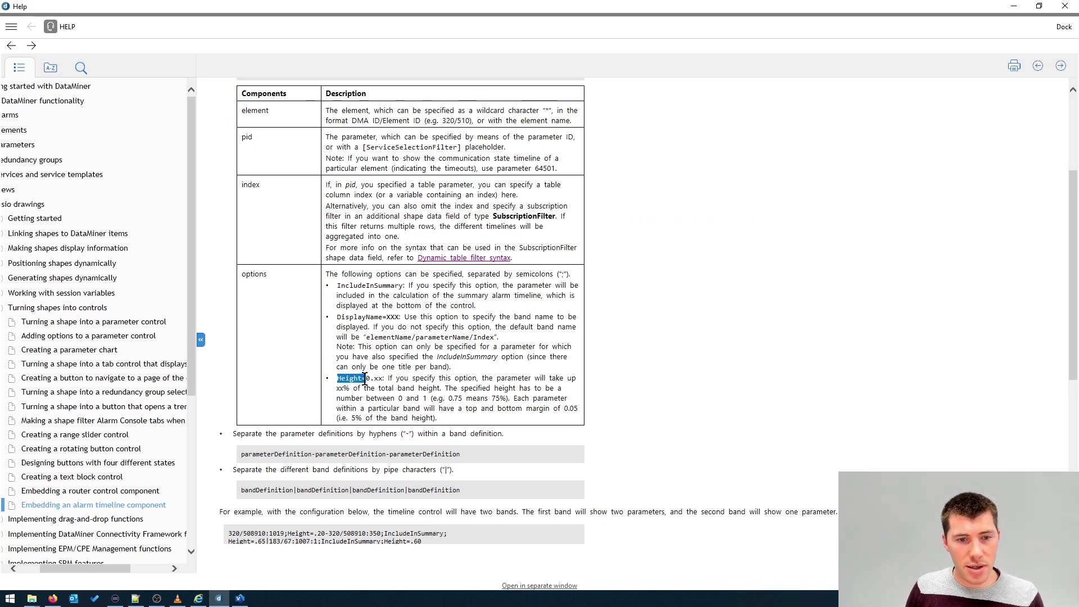
right_click(354, 381)
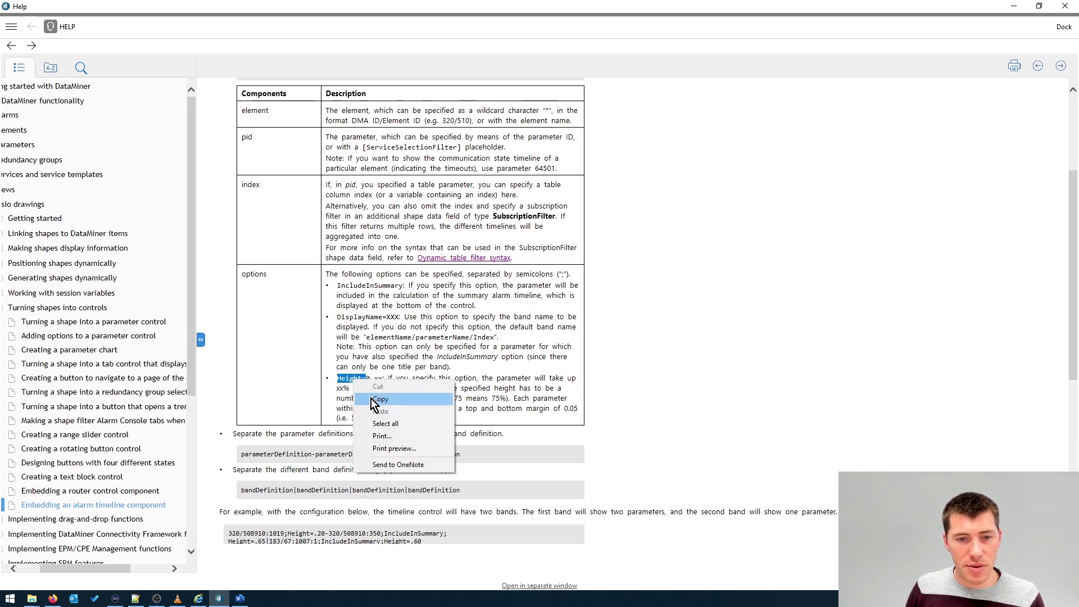
click(373, 400)
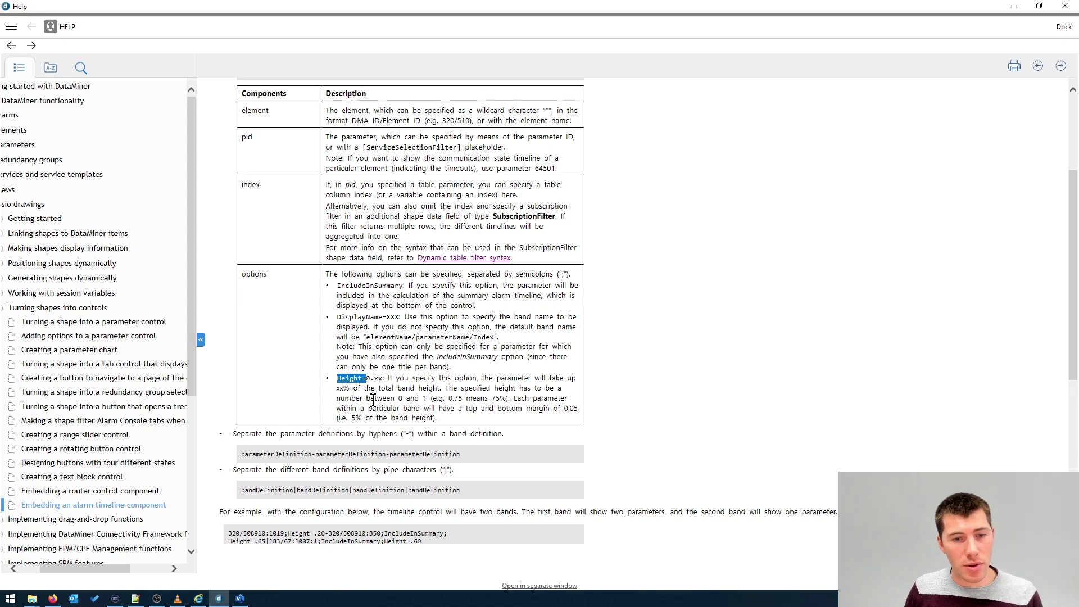
Switch to Visio and add ;Height=0.5 after [this elementid]:616:1 in the lower rectangle's Parameters shape data.
key(alt+Tab)
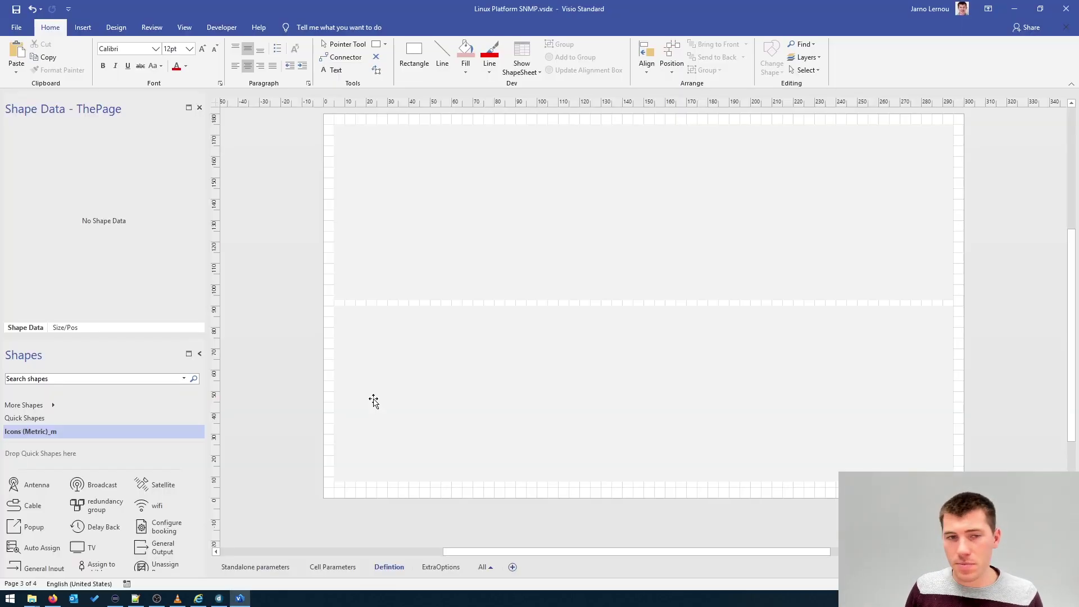
click(392, 339)
click(159, 123)
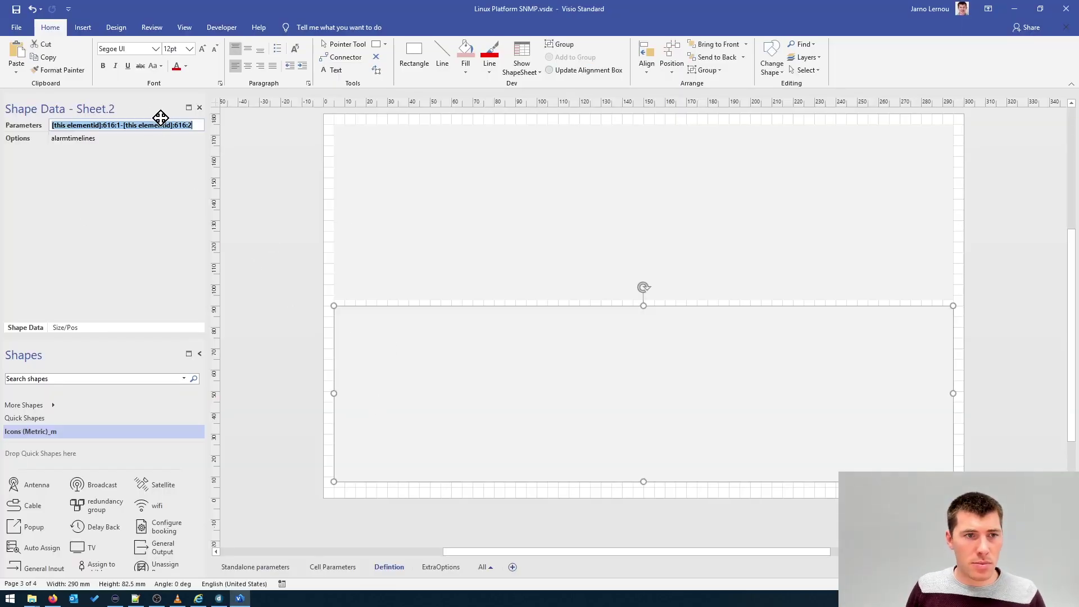
click(121, 126)
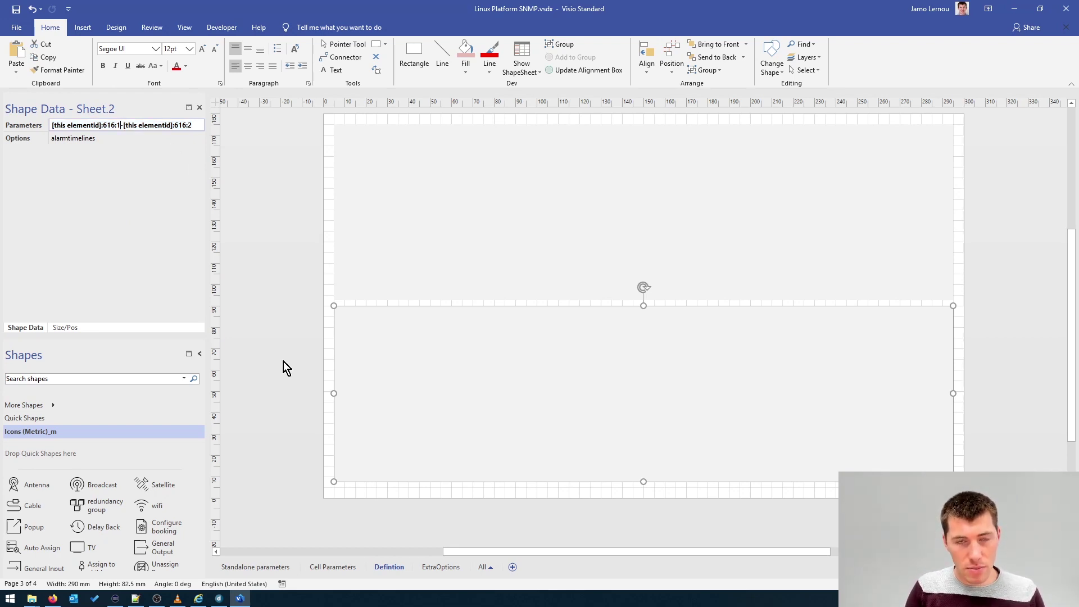
text(;Height=)
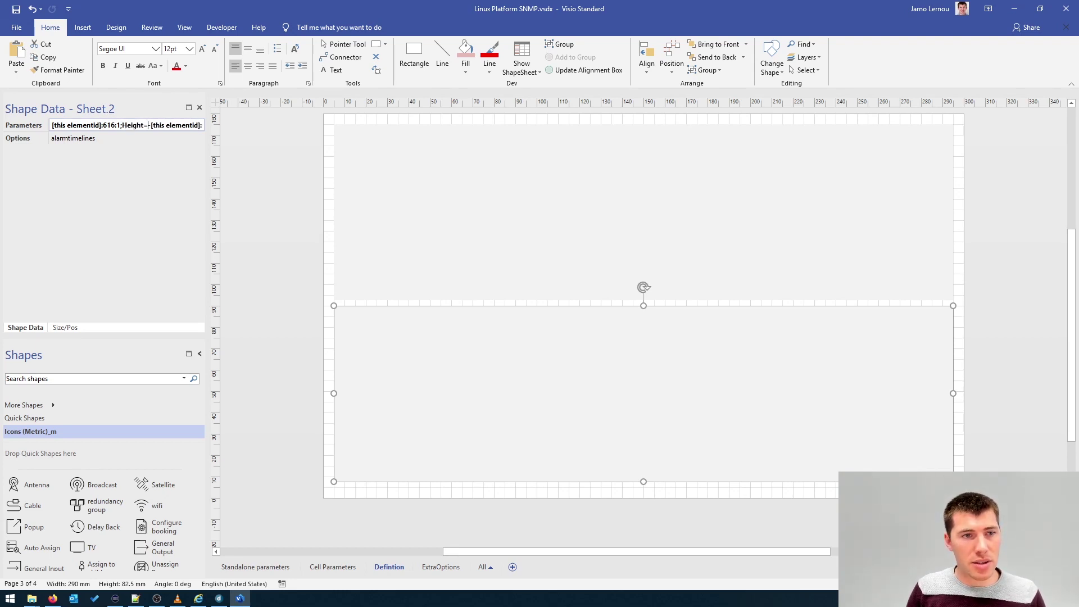
text(0.5)
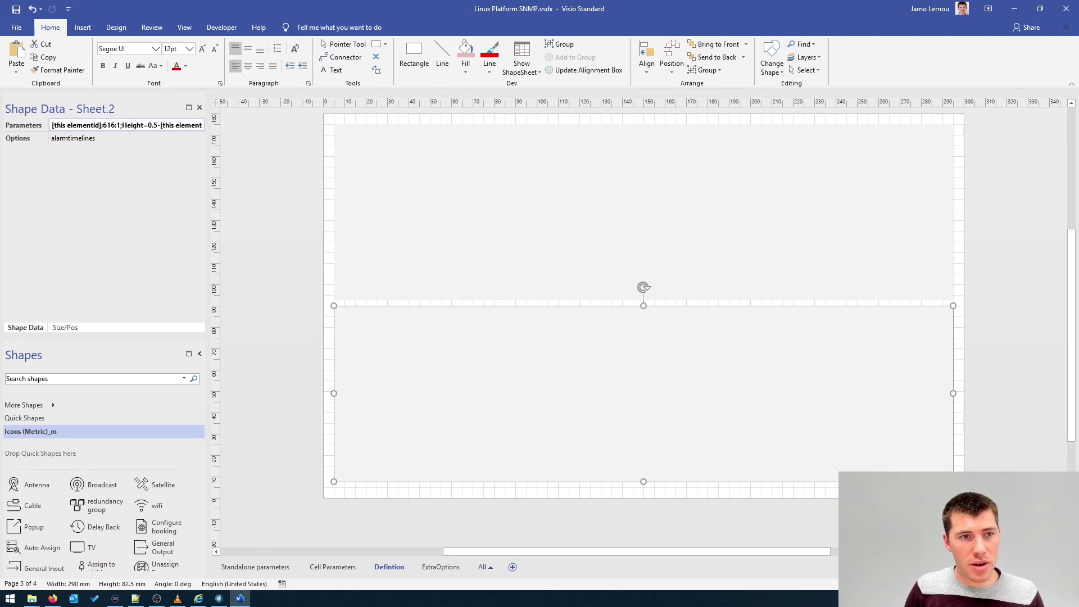
Add the same ;Height=0.5 option after [this elementid]:616:2 in the lower rectangle's Parameters and deselect the rectangle.
key(shift+Left)
key(shift+Left)
key(shift+Left)
key(shift+Left)
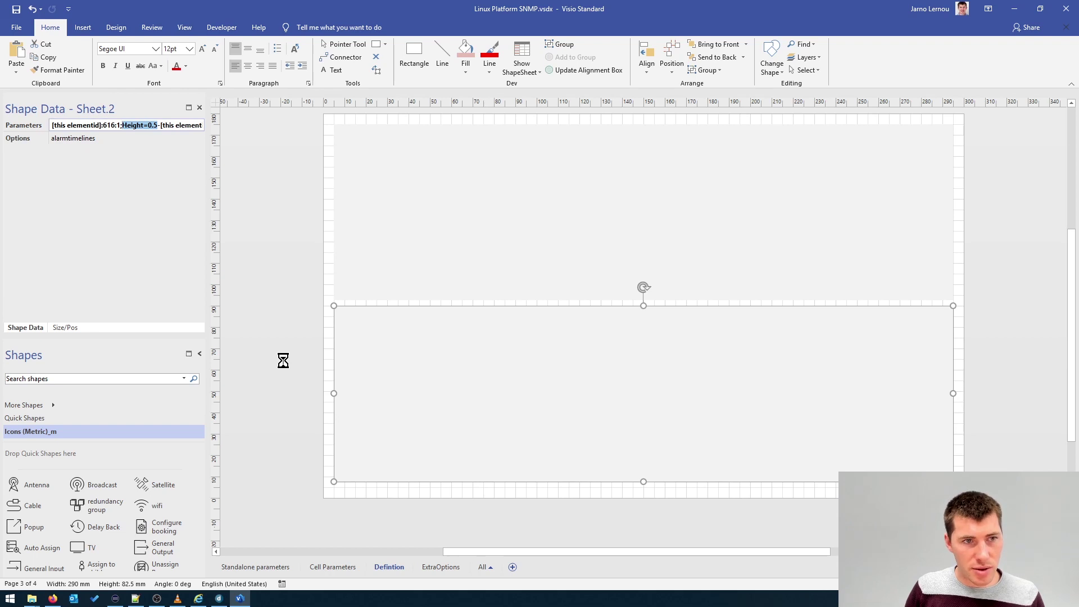
key(ctrl+c)
key(End)
key(ctrl+v)
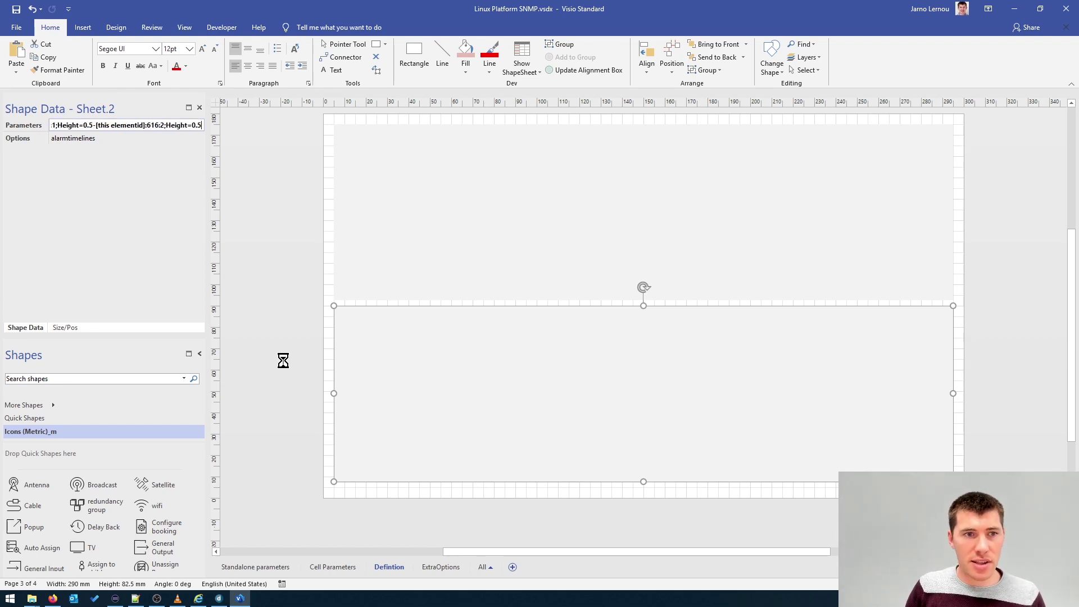
key(Return)
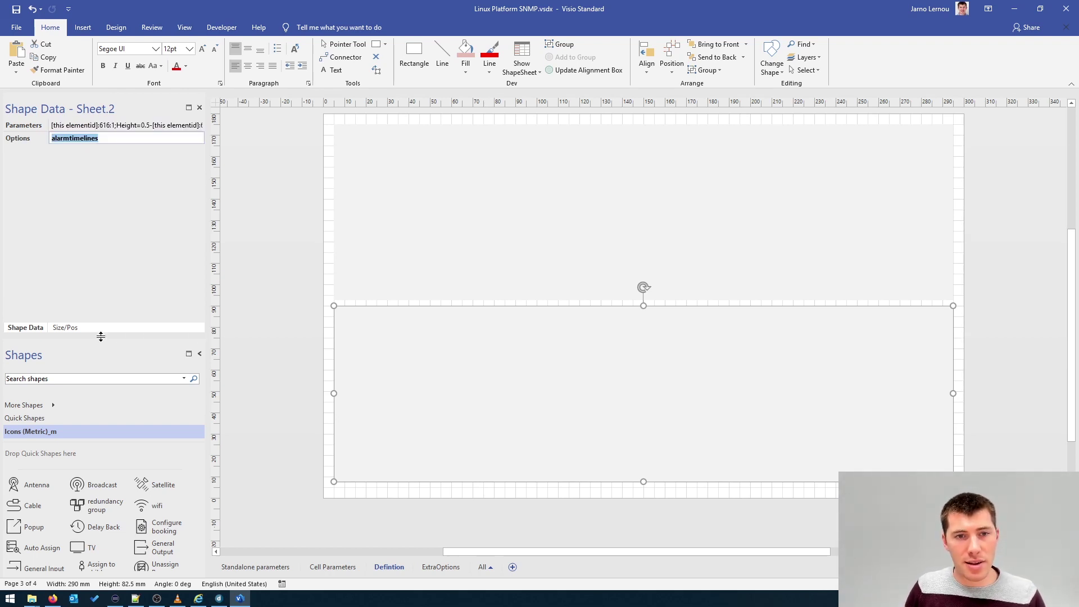
click(246, 325)
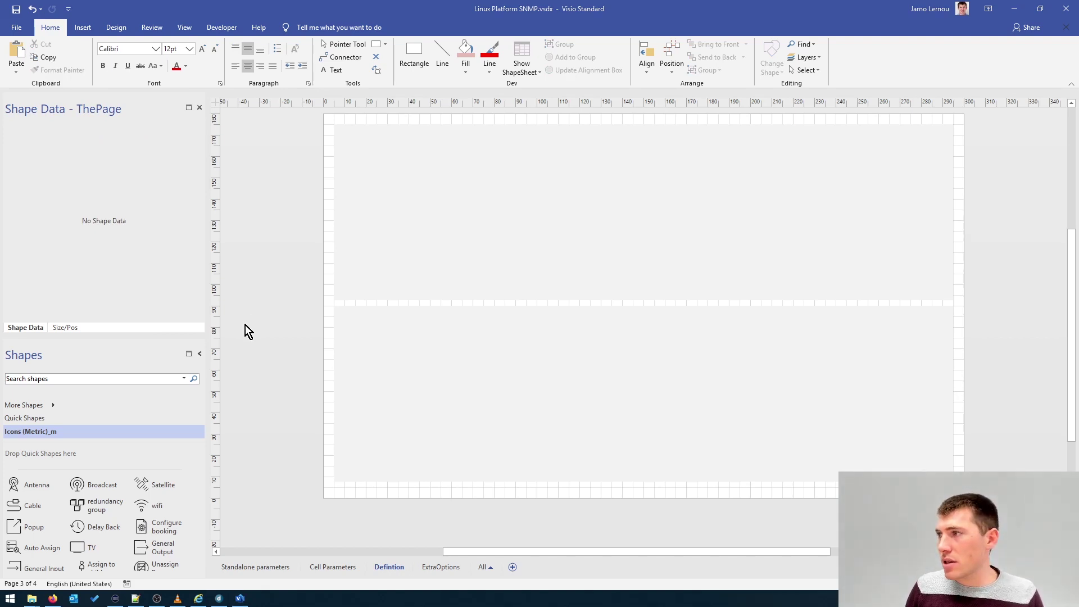
Switch to DataMiner Cube and examine the two parameters in the lower alarm timeline on the Defintion page.
key(alt+Tab)
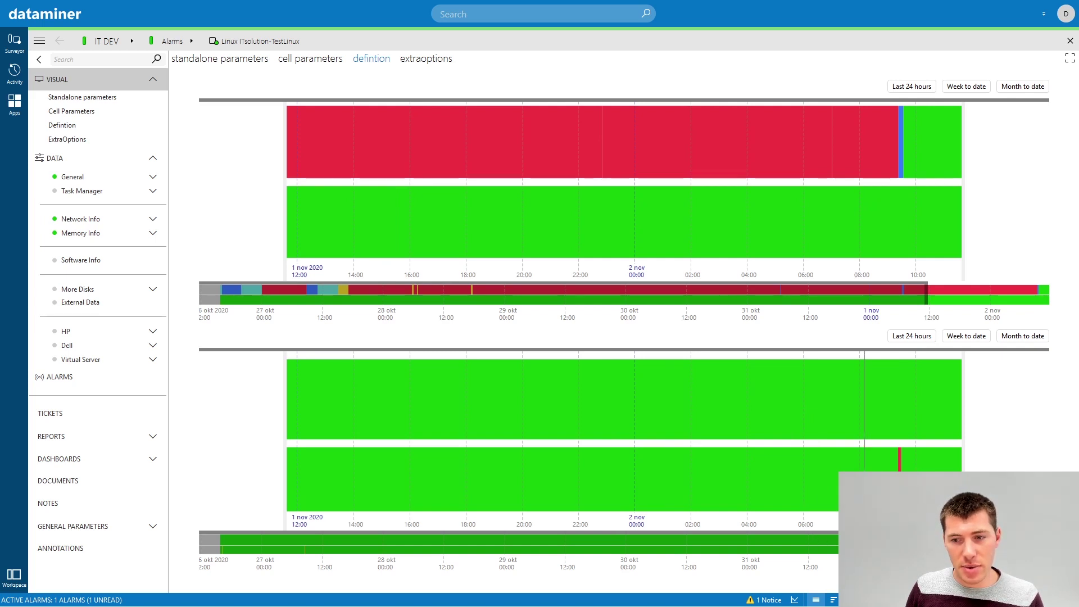
drag(867, 411, 924, 410)
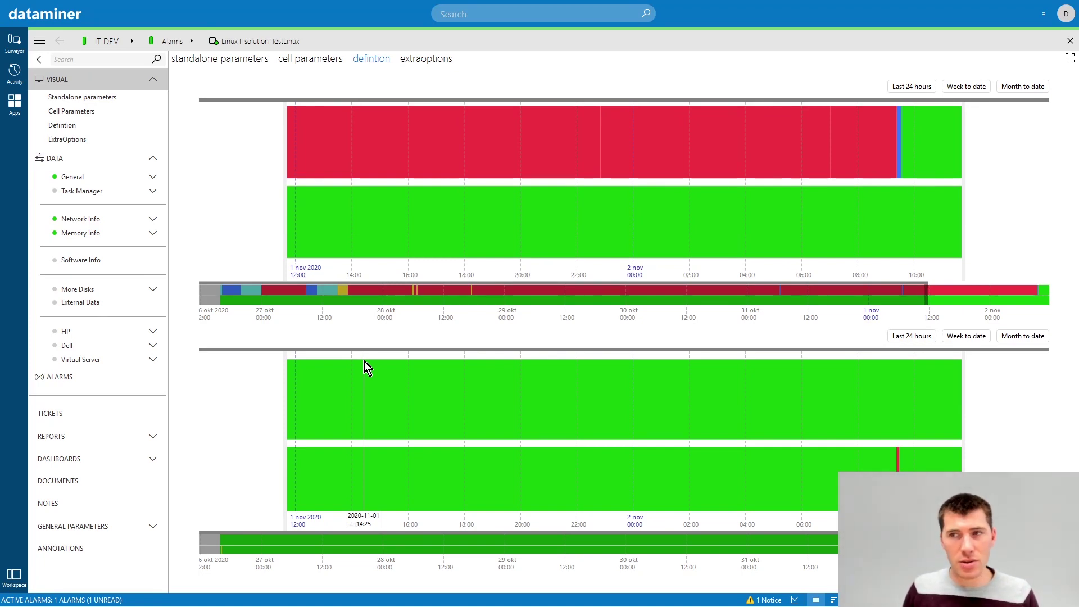
Look up the IncludeInSummary option in the alarm timeline help topic and return to the Defintion page in Visio.
key(alt+Tab)
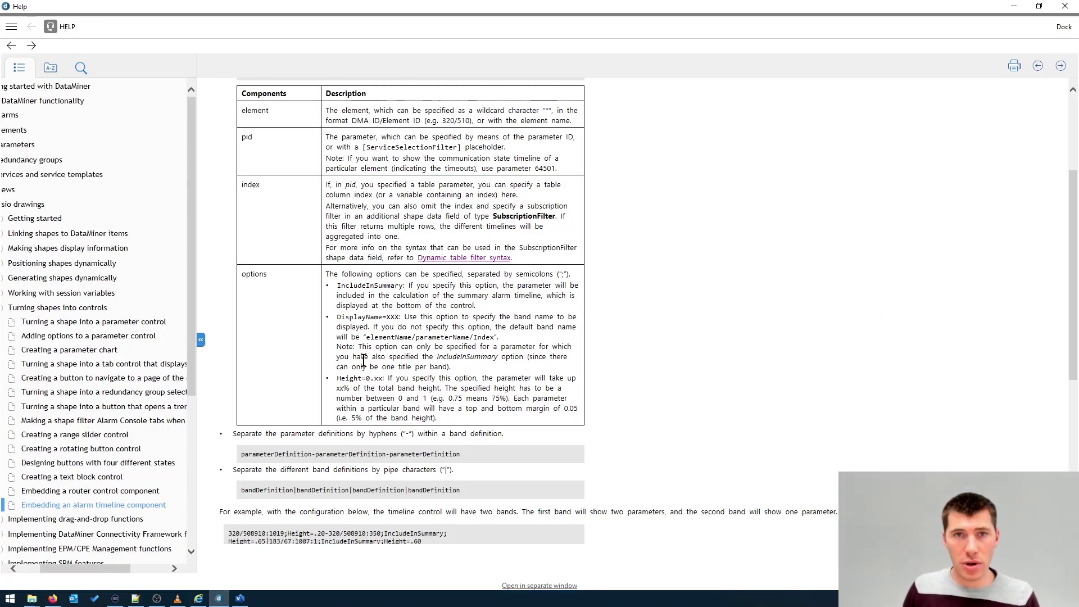
double_click(354, 288)
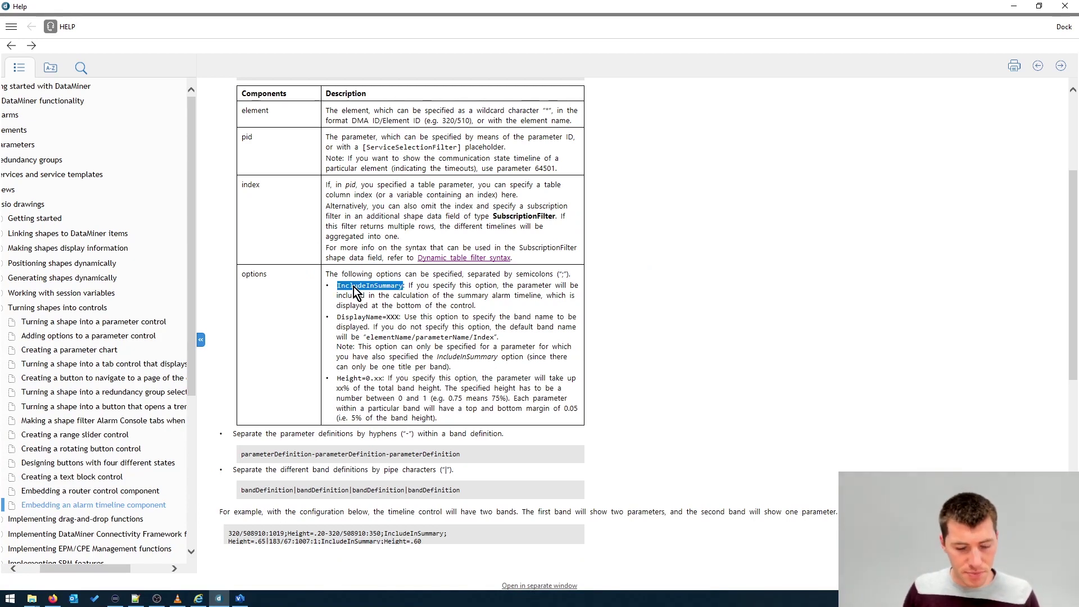
key(alt+Tab)
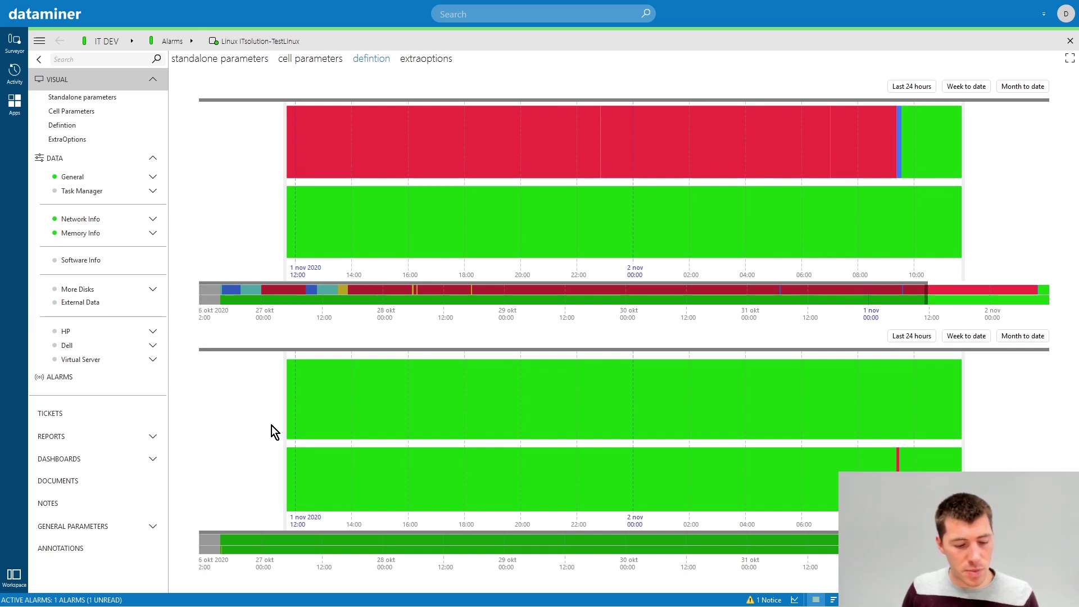
key(alt+Tab)
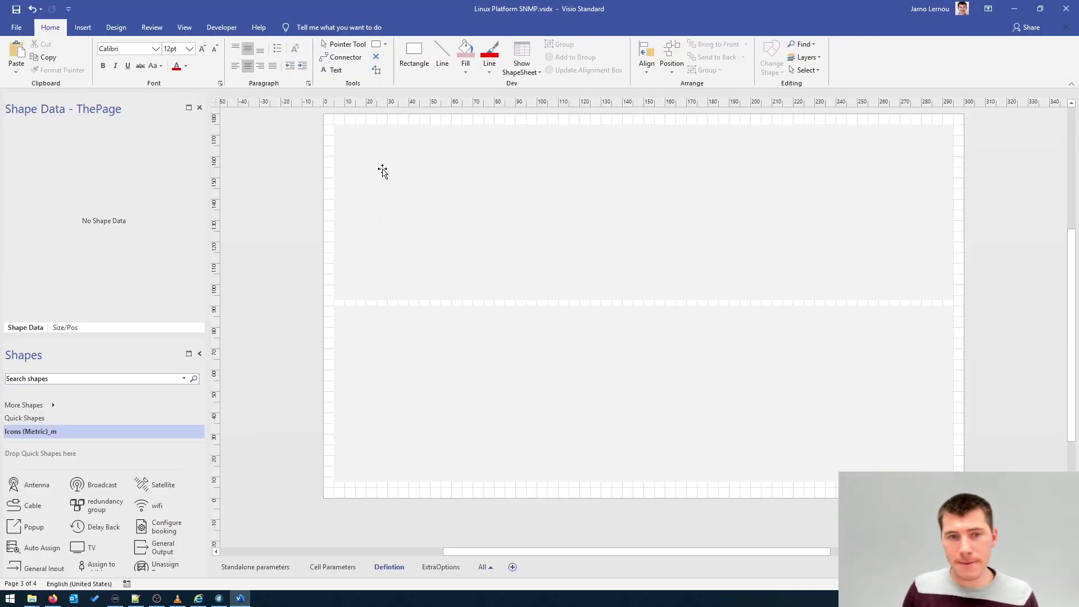
Add ;IncludeInSummary after [this elementid]:1005 in the upper rectangle's Parameters shape data.
click(381, 171)
click(121, 129)
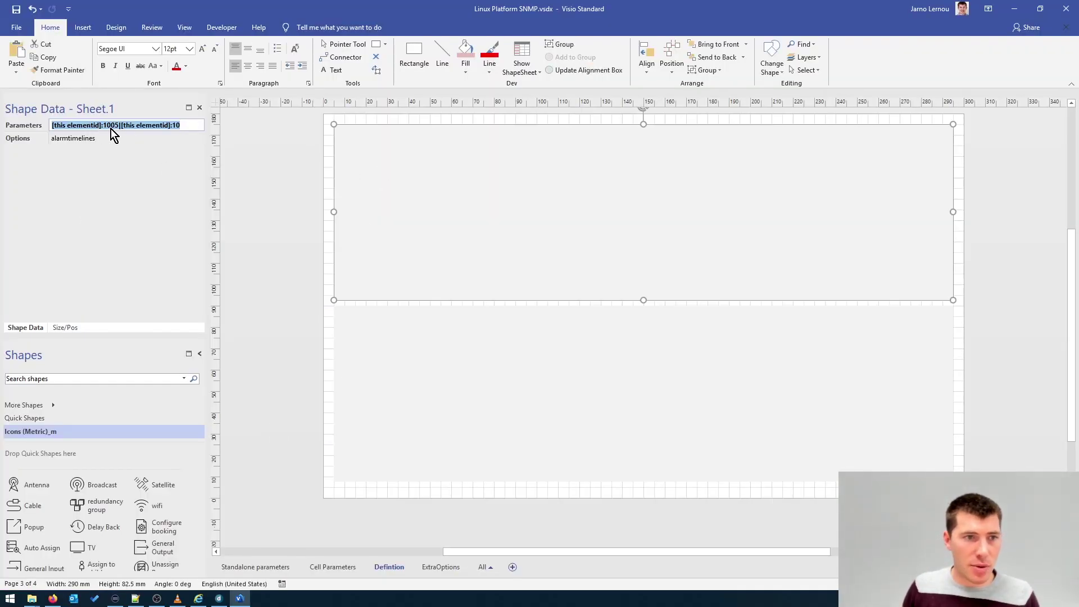
click(120, 129)
key(BackSpace)
text(;)
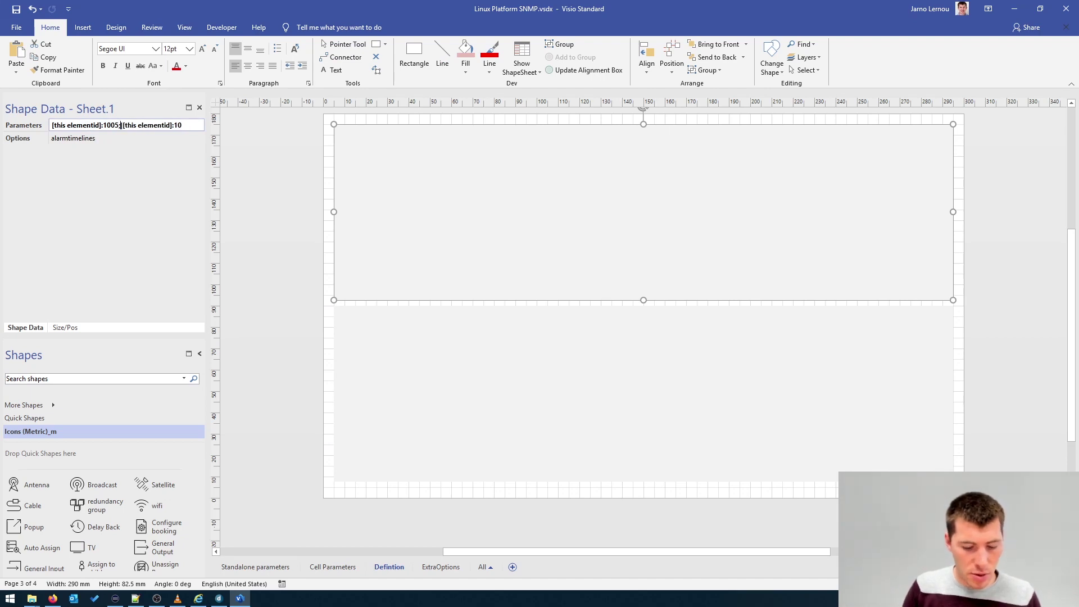
key(ctrl+v)
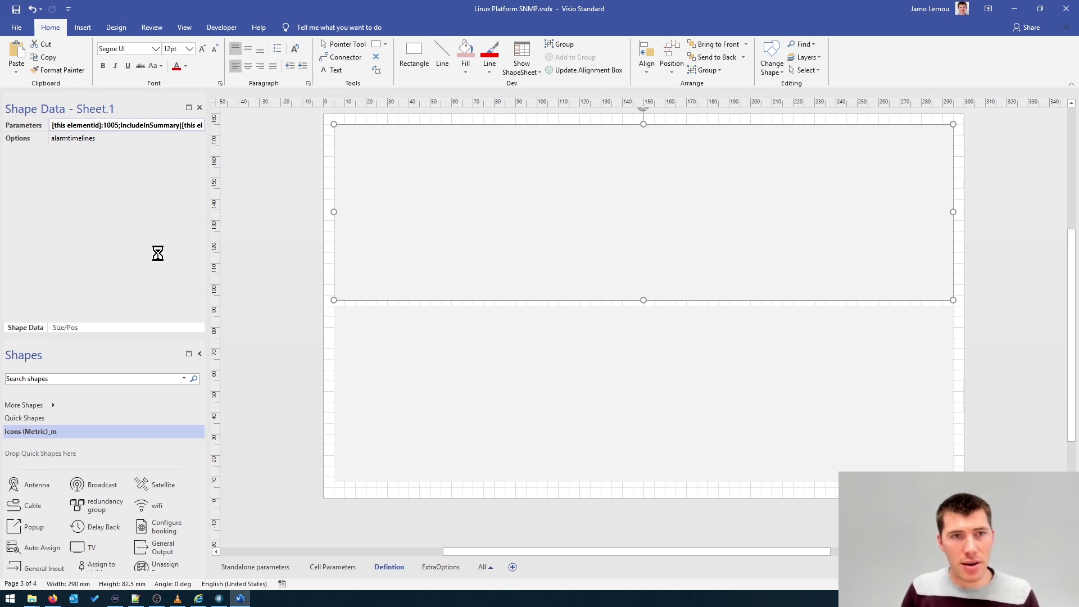
key(Return)
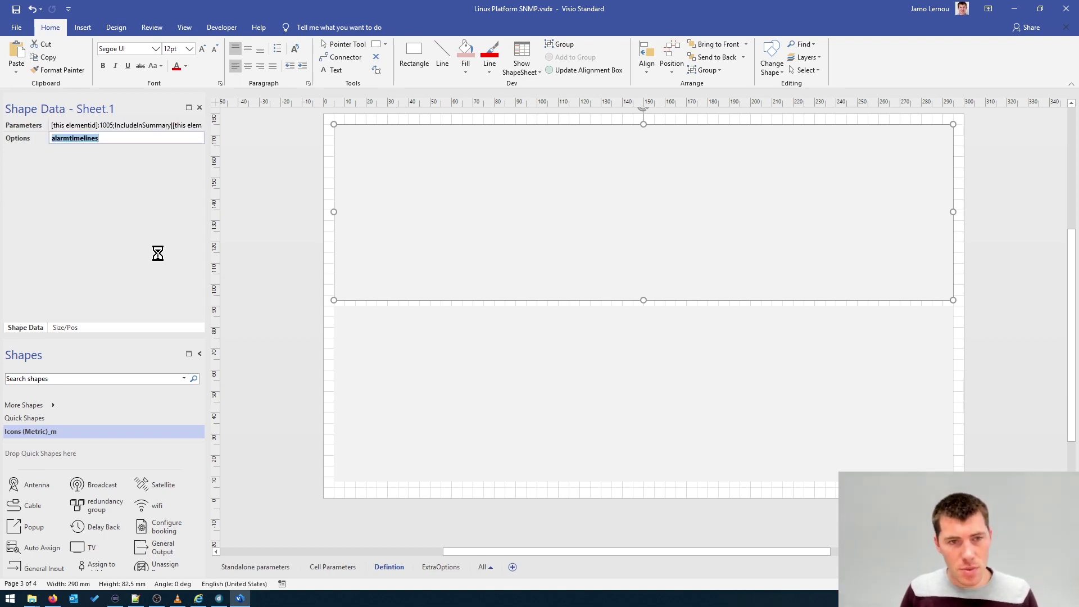
Examine the upper timeline's band name in DataMiner Cube, look up the default band name format in the help topic, and return to Visio.
key(alt+Tab)
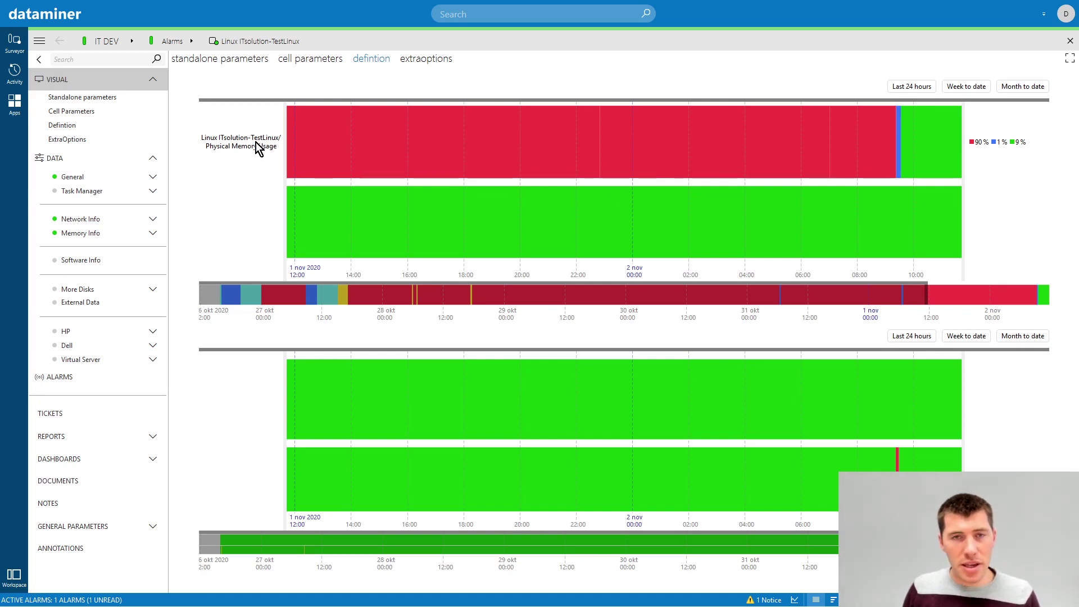
key(alt+Tab)
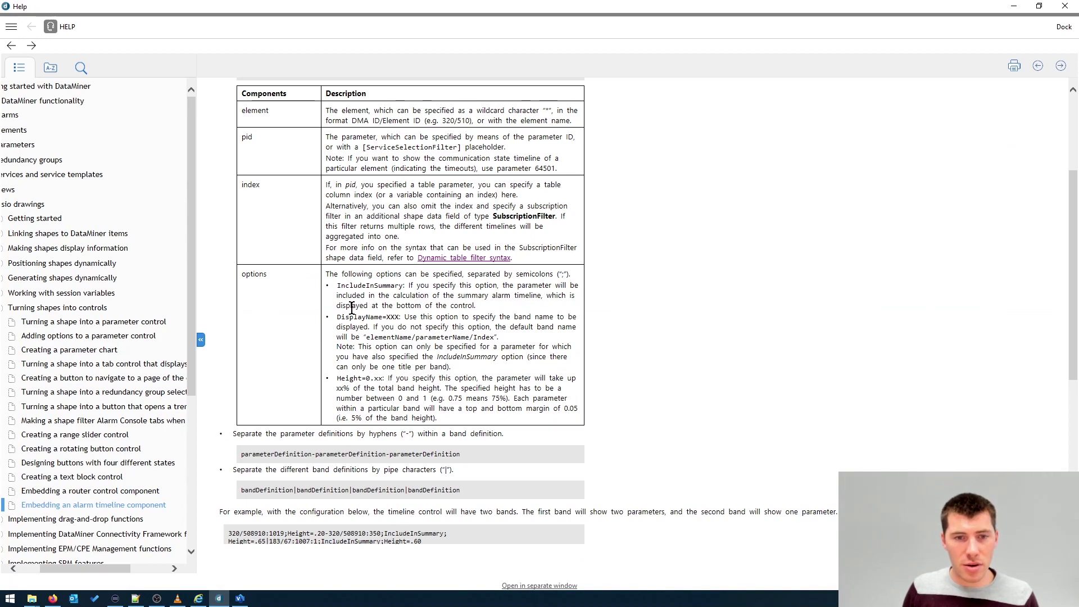
double_click(385, 336)
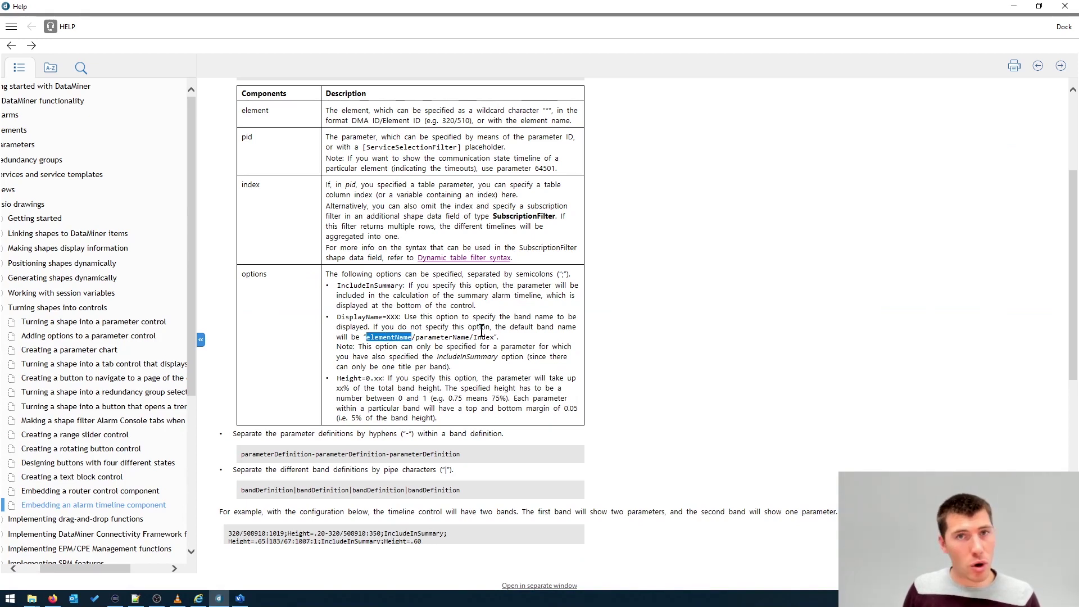
key(alt+Tab)
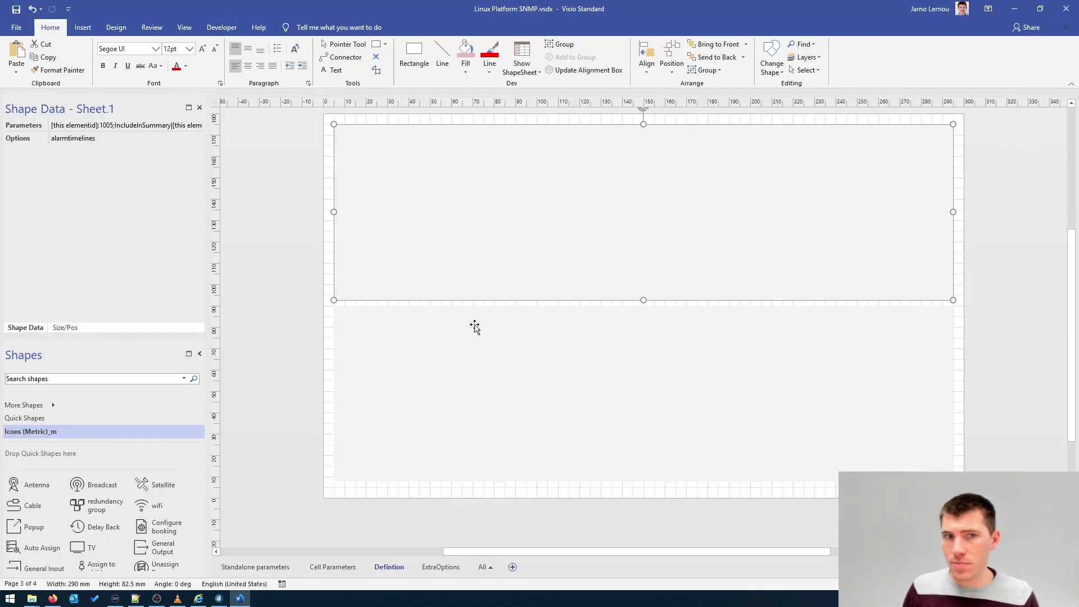
Copy ;IncludeInSummary from the upper rectangle, add it after [this elementid]:616:1;Height=0.5 in the lower rectangle's Parameters, and switch to DataMiner Cube to check it.
click(127, 125)
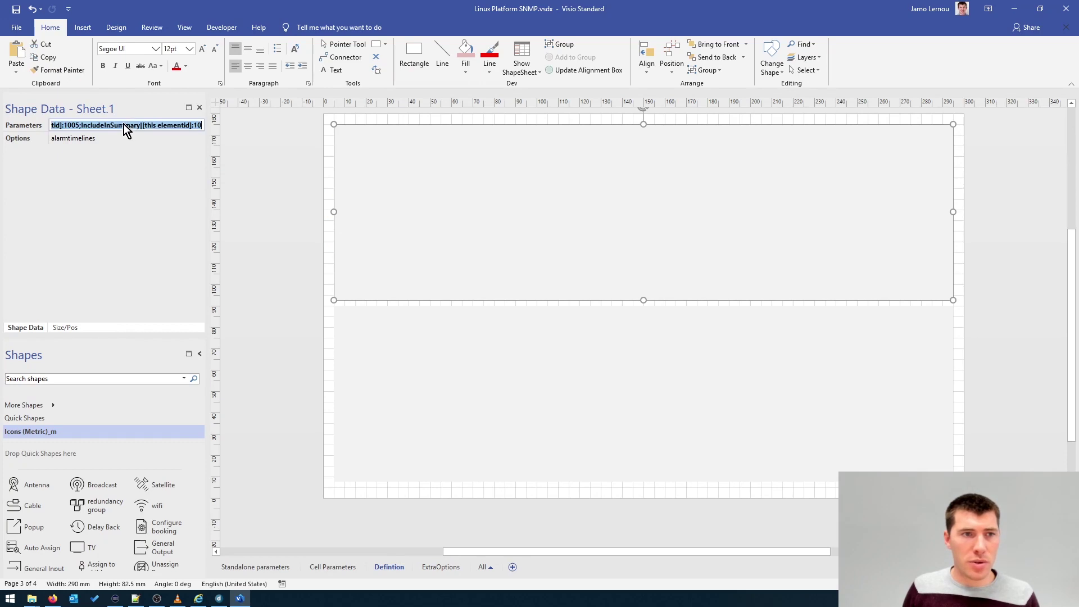
double_click(117, 126)
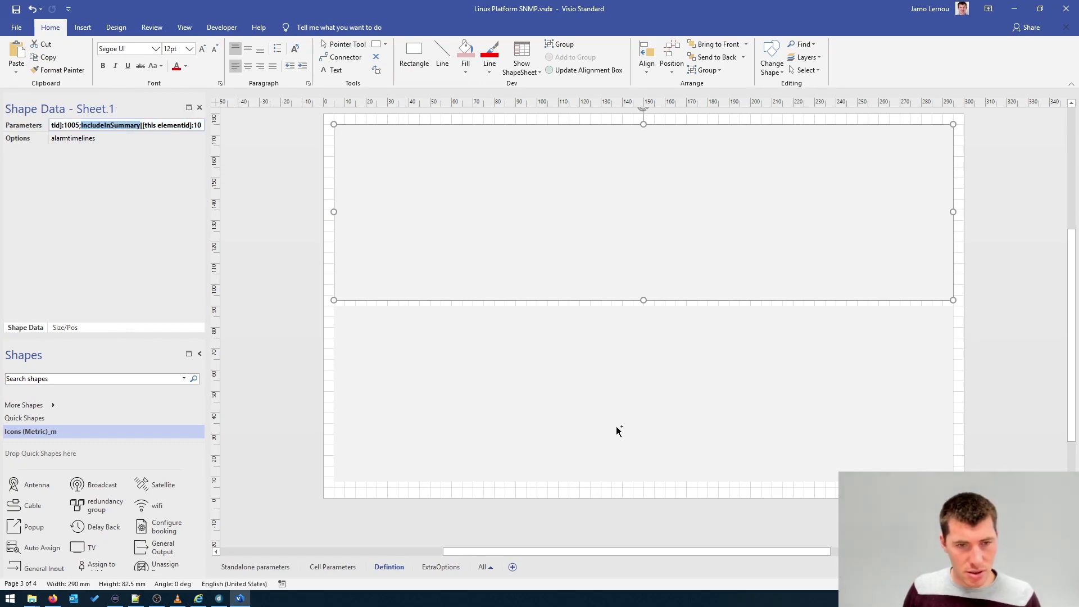
click(506, 349)
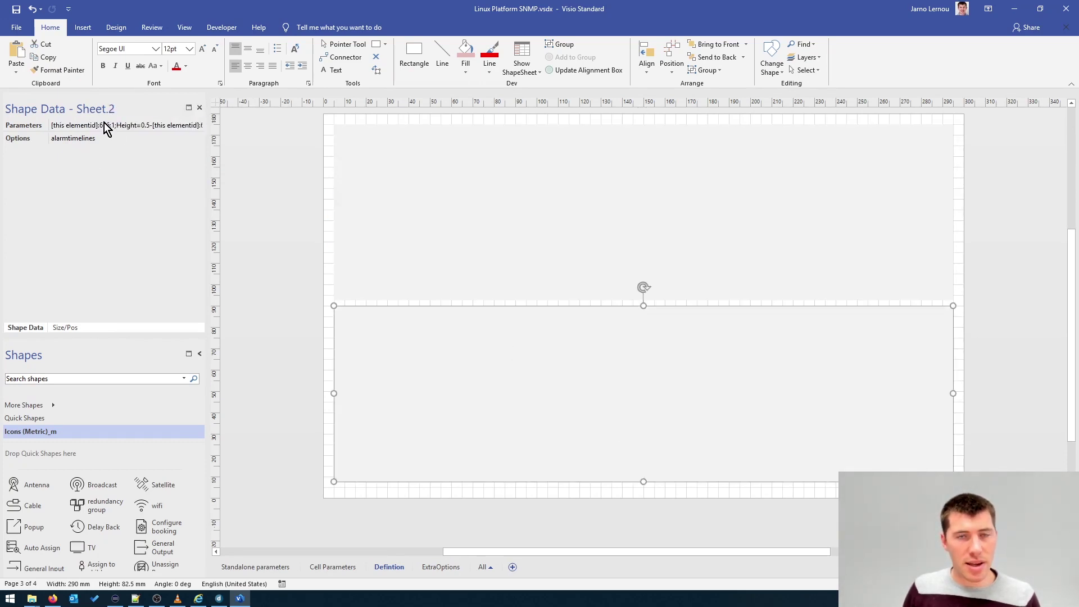
click(104, 125)
key(Home)
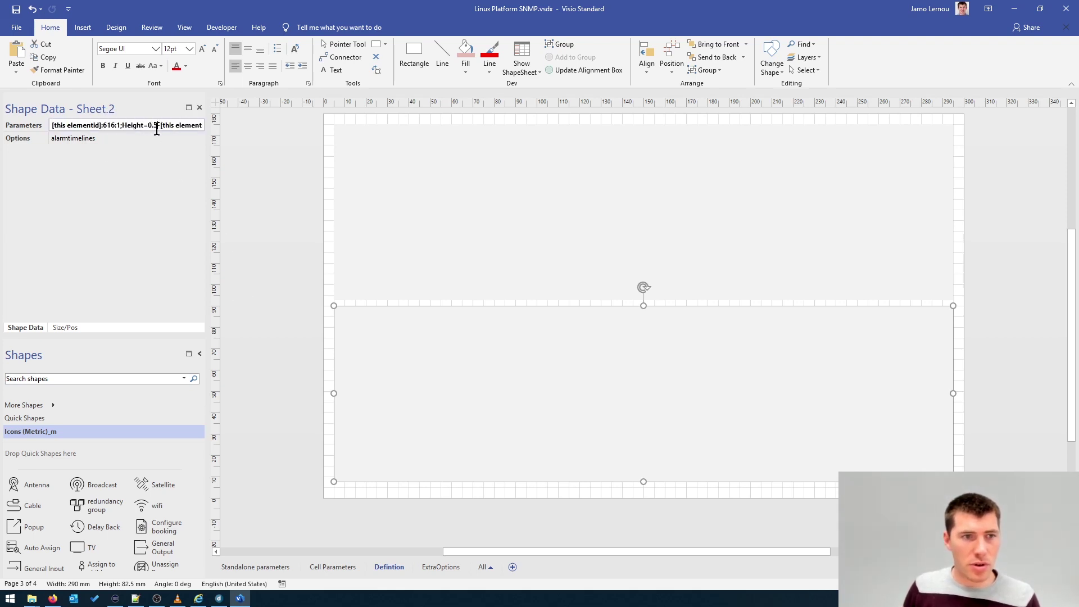
text(;IncludeInSummary)
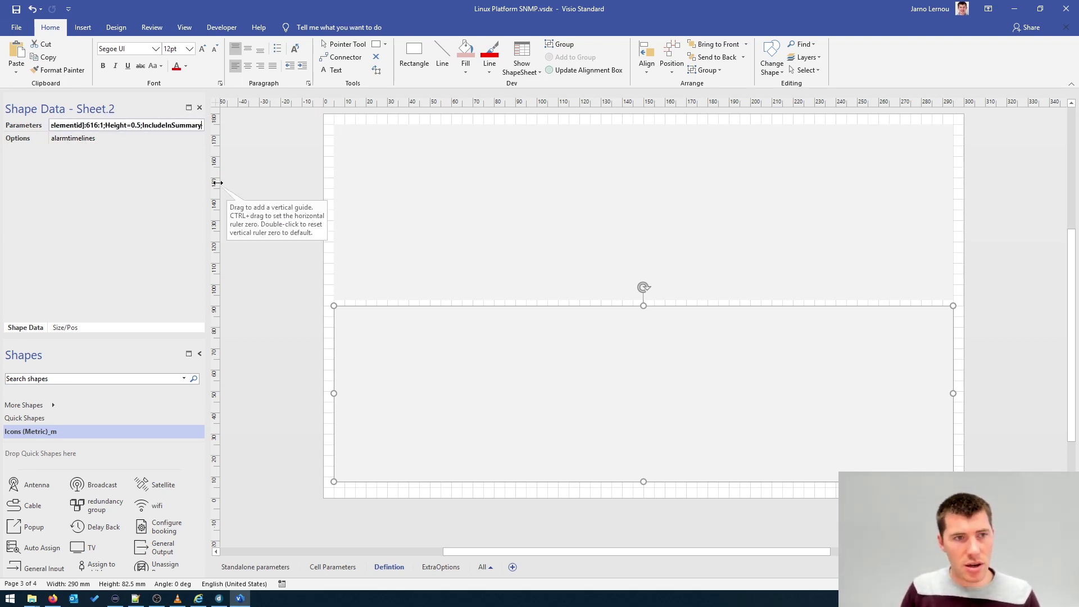
key(Return)
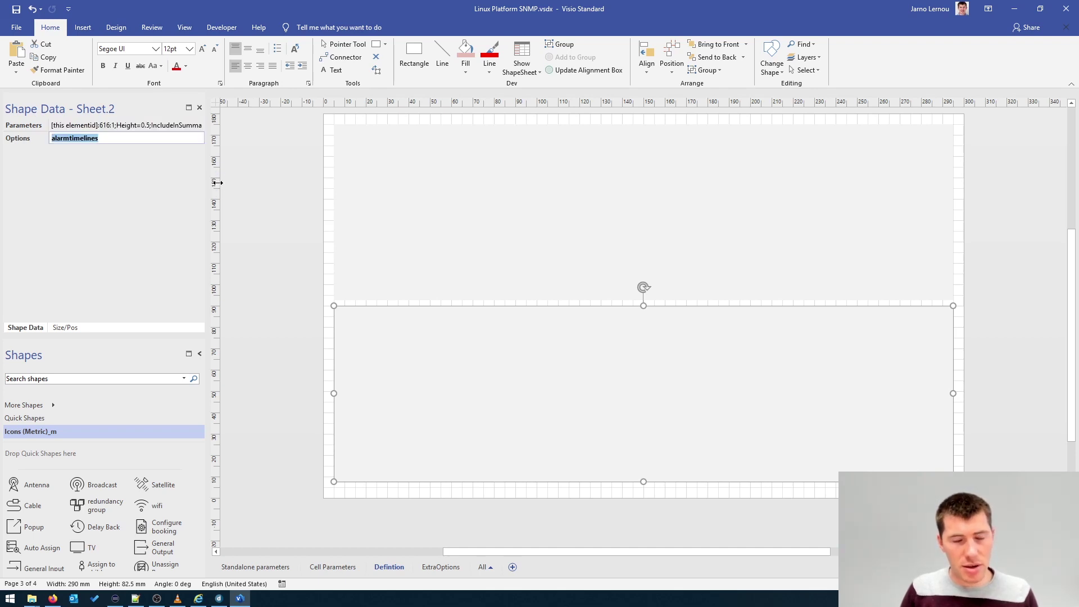
key(Escape)
key(alt+Tab)
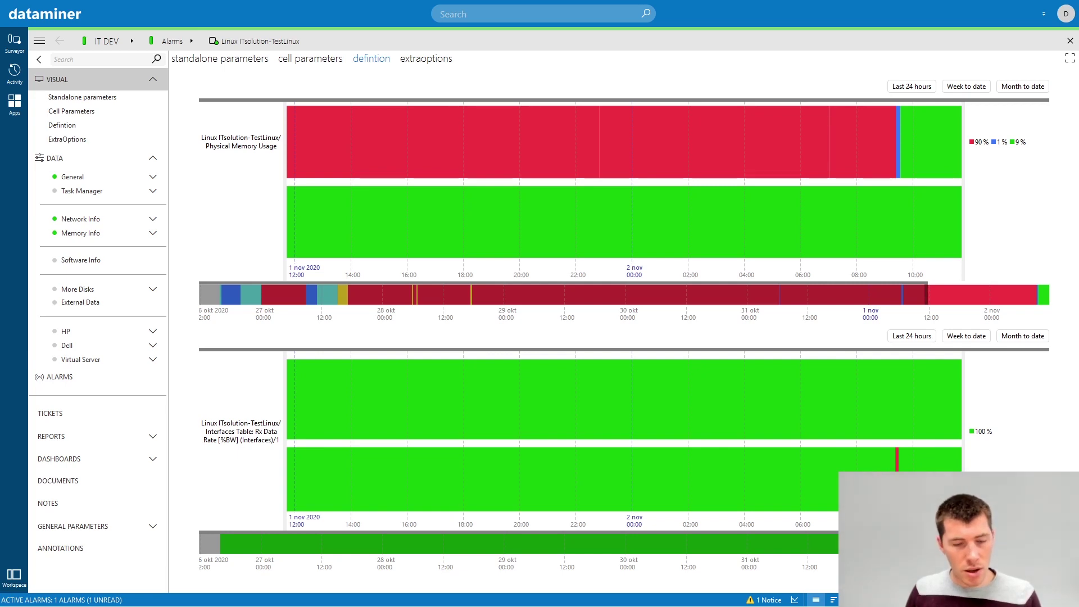
Return to Visio, append ;IncludeInSummary after [this elementid]:616:2;Height=0.5 in the lower rectangle's Parameters, and save the drawing.
key(alt+Tab)
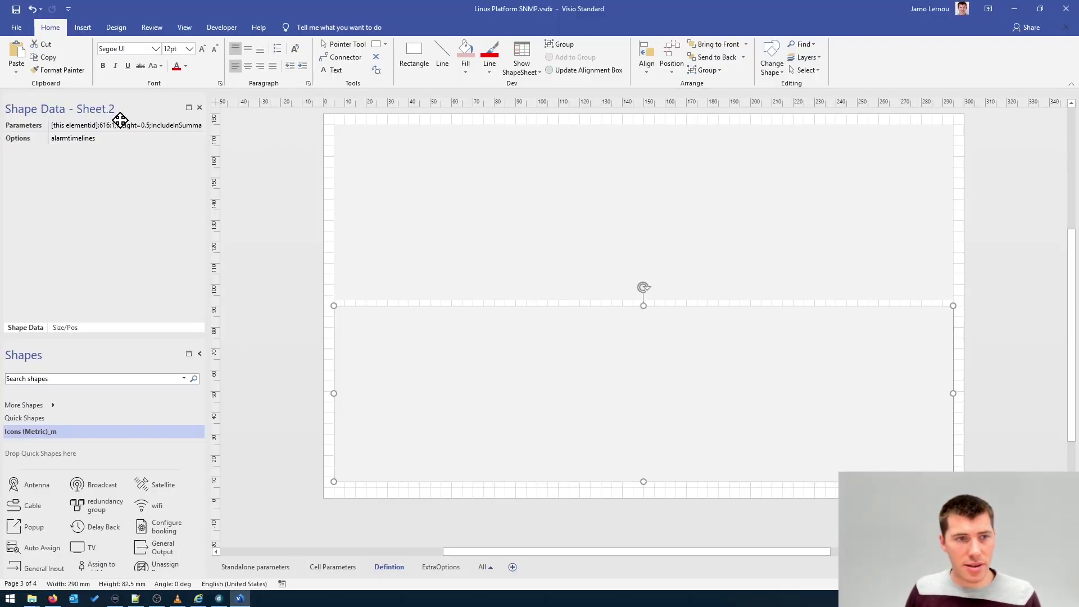
click(137, 126)
double_click(82, 126)
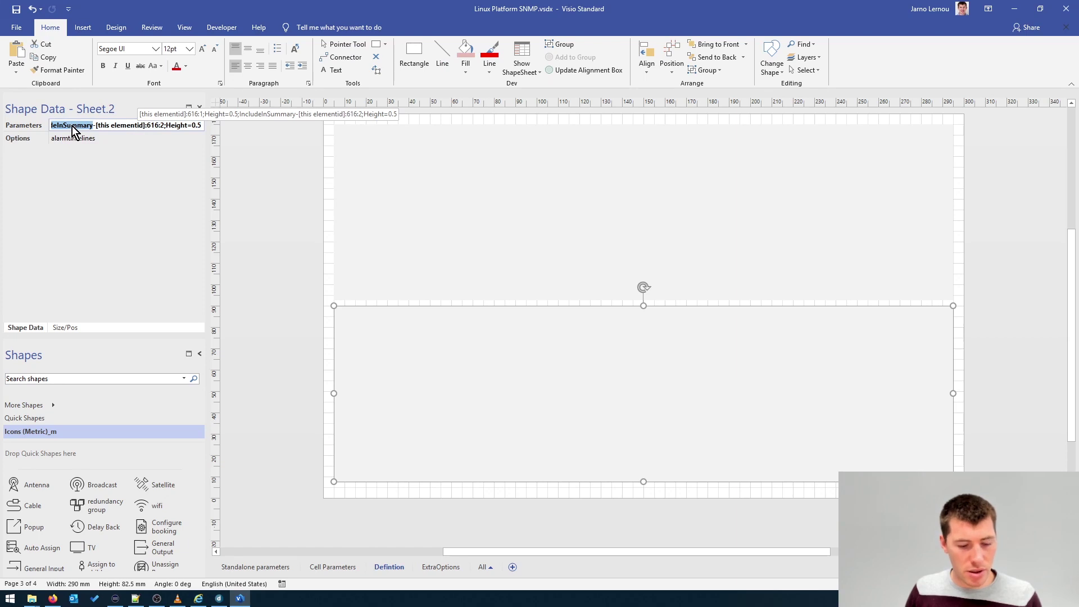
key(ctrl+c)
key(End)
text(;)
key(ctrl+v)
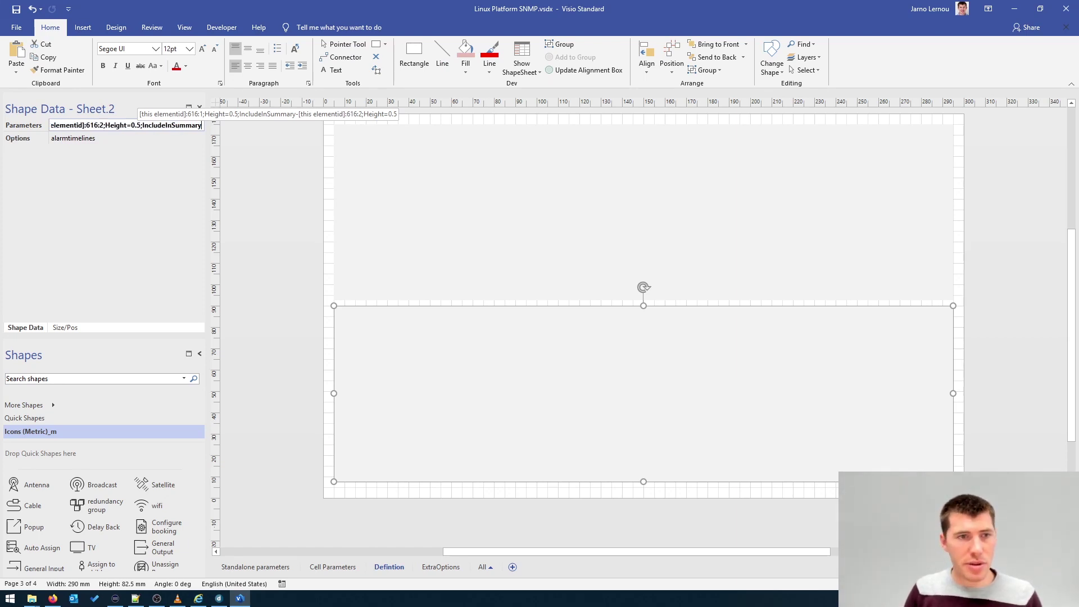
key(Tab)
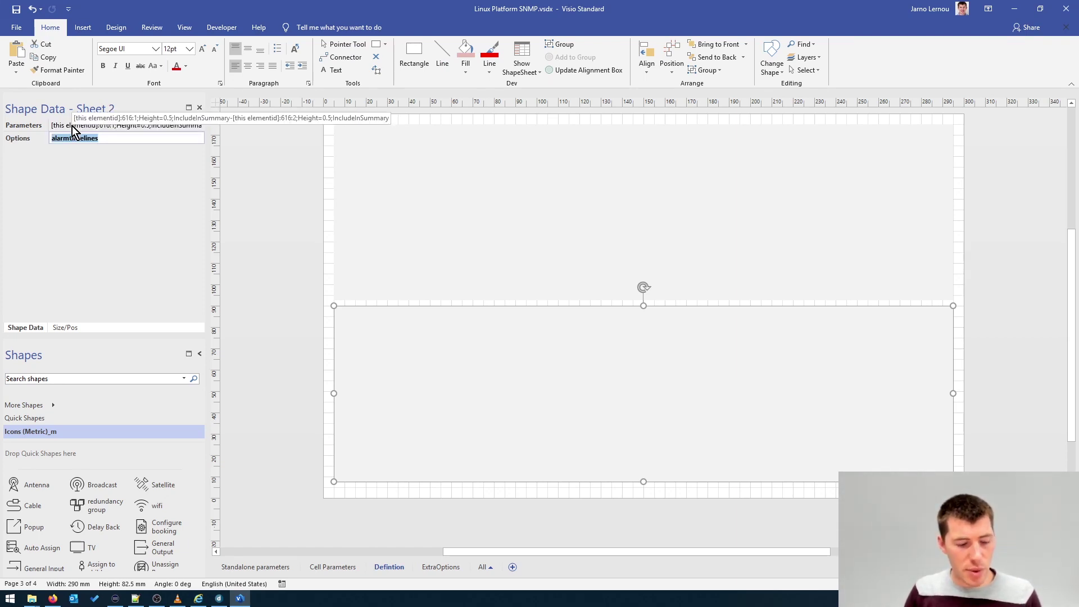
key(ctrl+s)
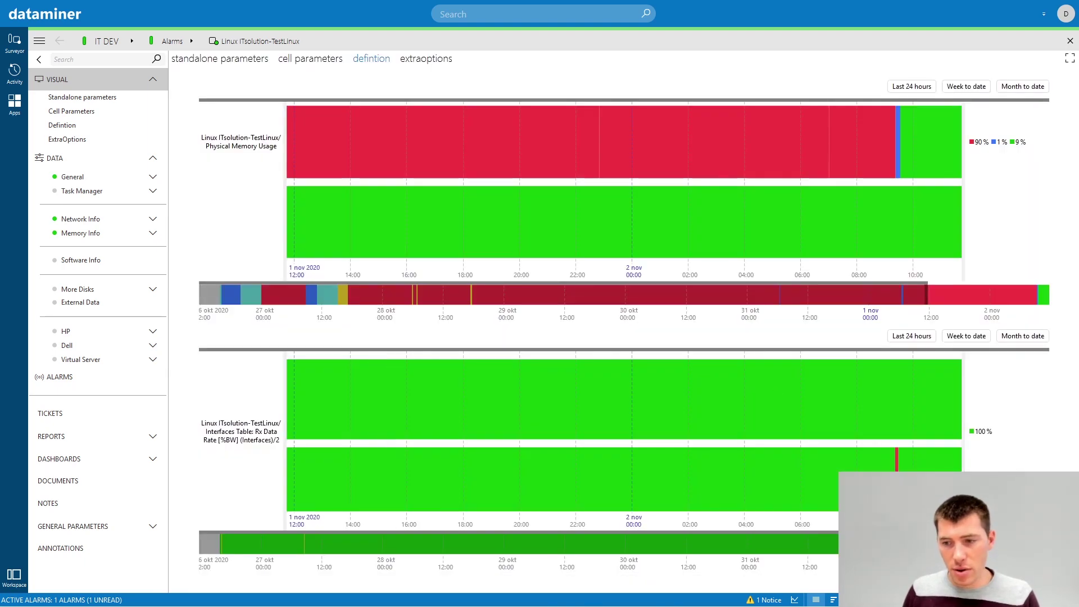
Examine the lower timeline's summary bar in DataMiner Cube and look up the DisplayName option in the alarm timeline help topic.
scroll(1060, 542, up, 1)
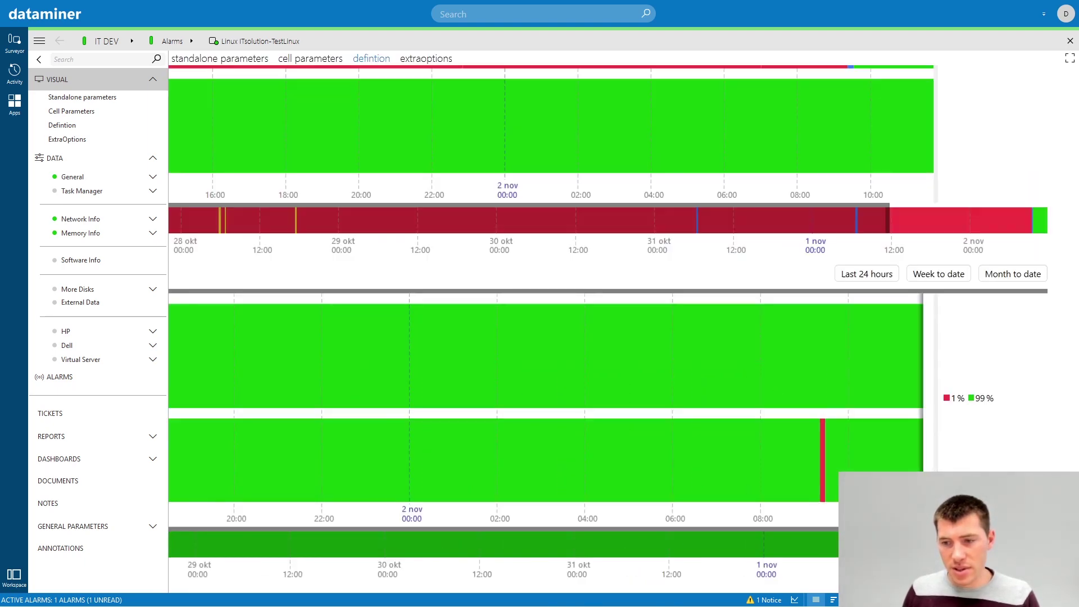
scroll(1060, 542, down, 1)
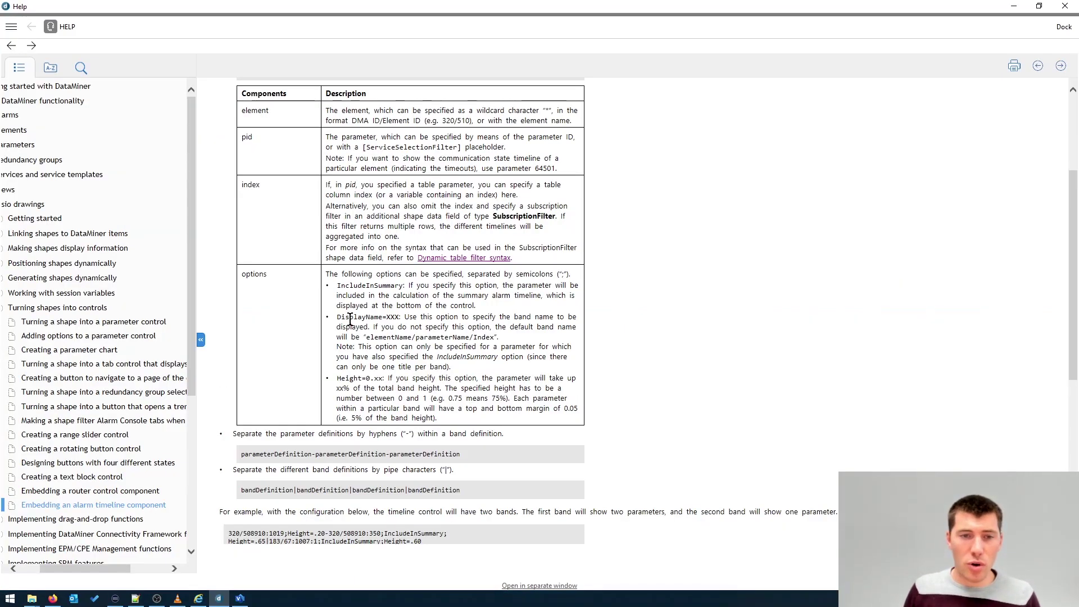
double_click(349, 318)
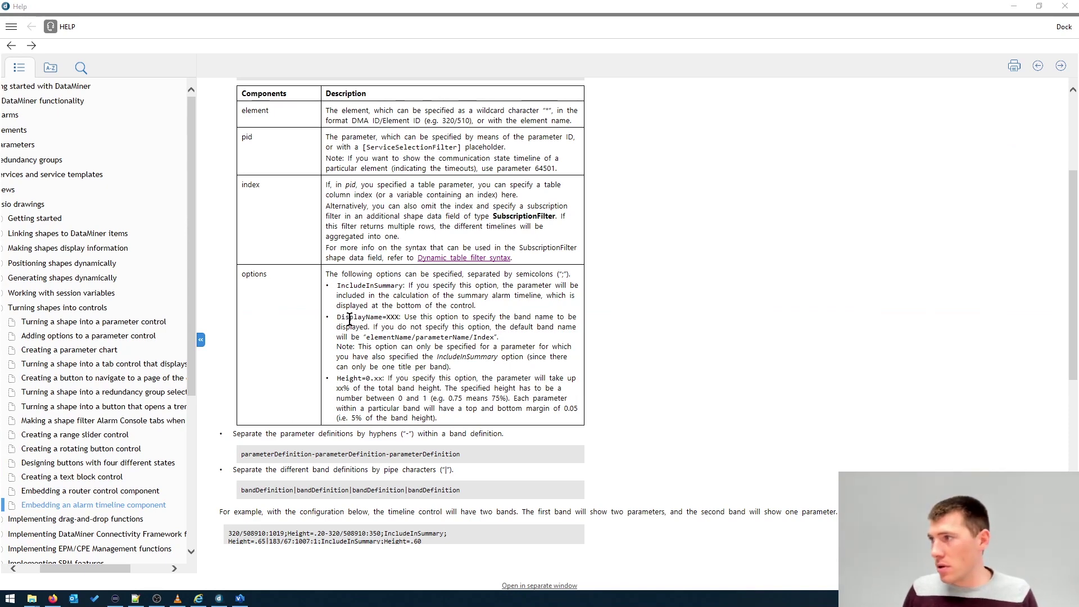
Switch to Visio and append ;DisplayName=RX Data Rate to the end of the lower rectangle's Parameters shape data.
key(alt+Tab)
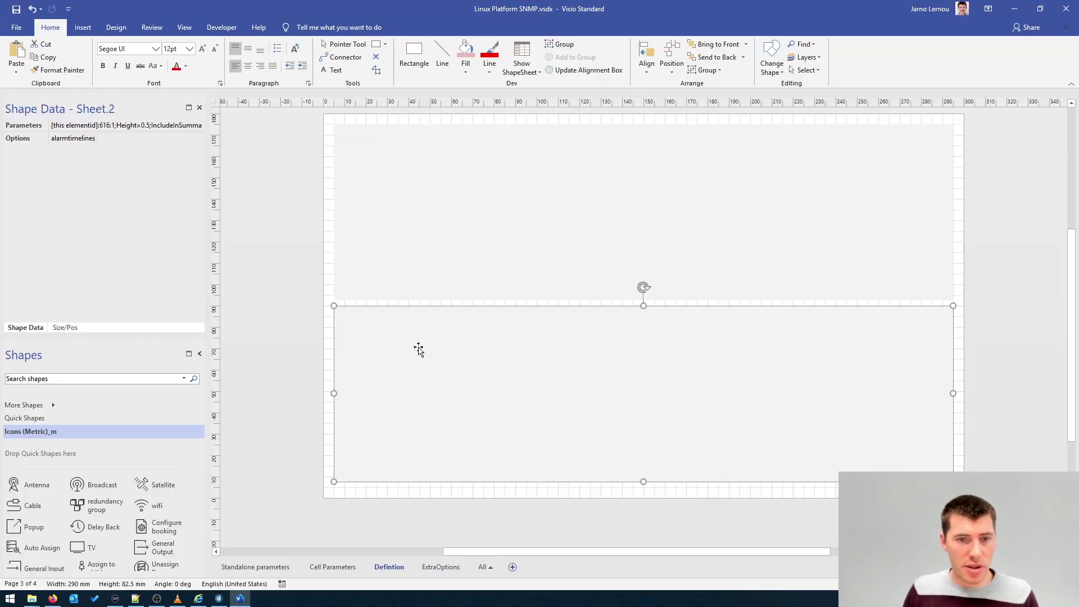
click(158, 127)
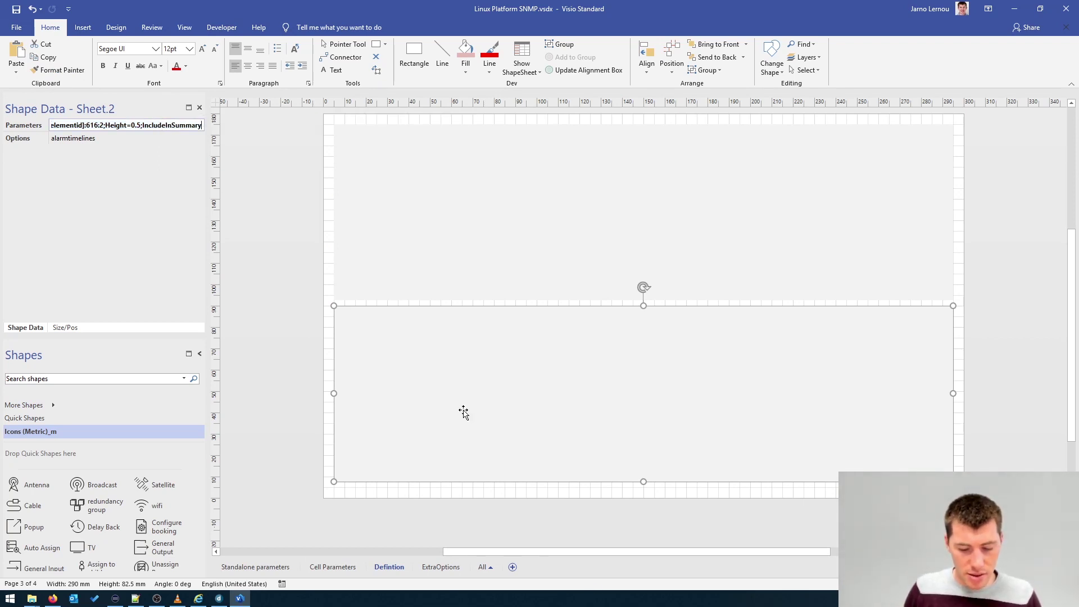
text(;DisplayName)
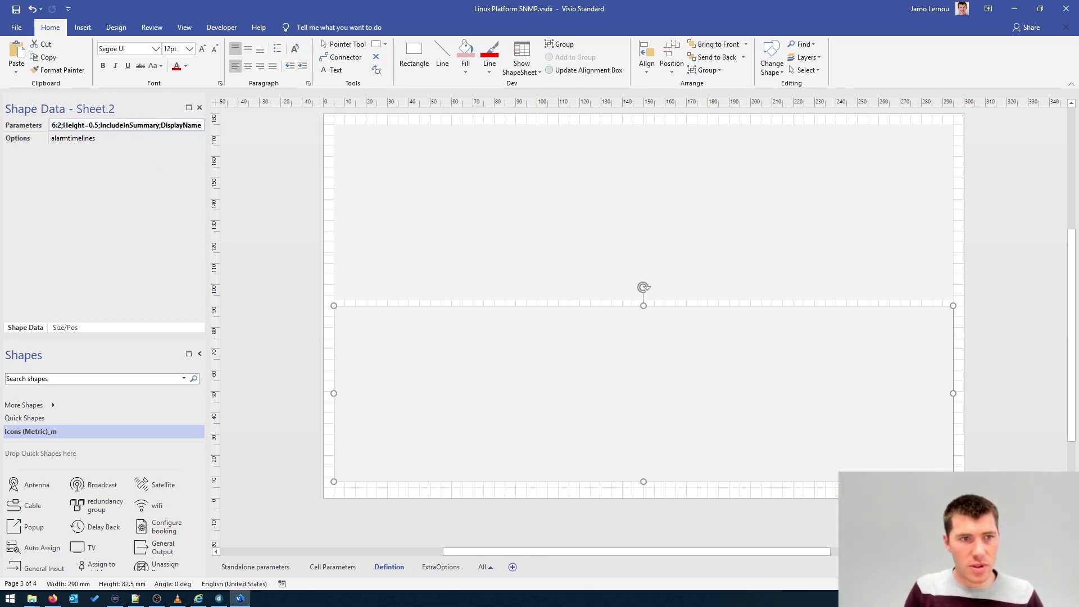
text(=)
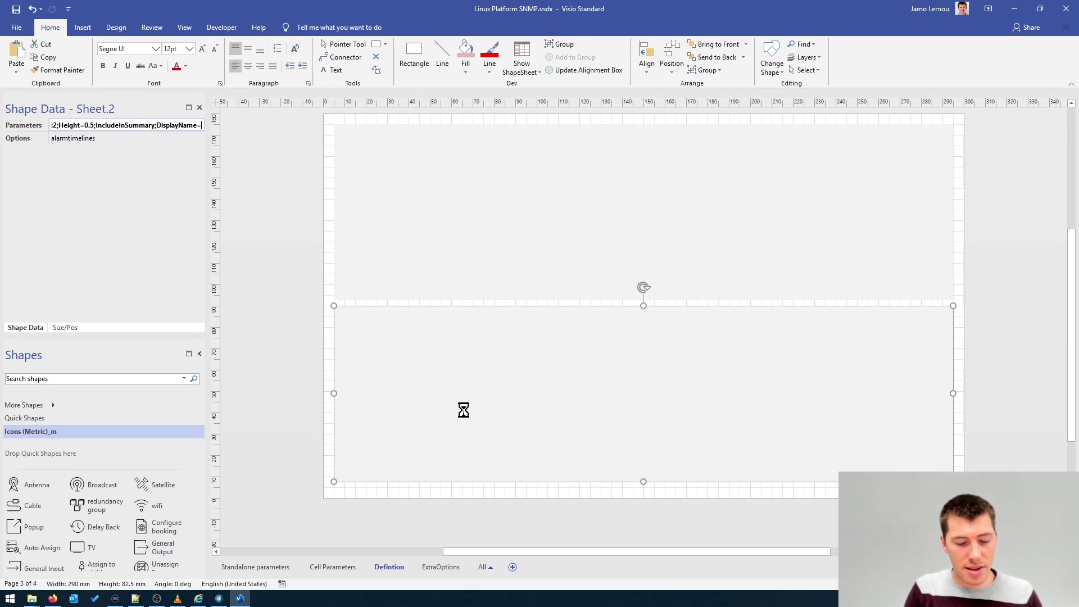
text(RX)
key(Left)
key(Left)
key(Left)
key(Left)
key(Left)
key(Left)
key(Left)
key(Left)
key(Left)
key(Left)
key(Left)
key(Left)
key(Left)
key(Left)
key(Left)
key(Left)
key(Left)
key(Left)
key(Left)
key(Left)
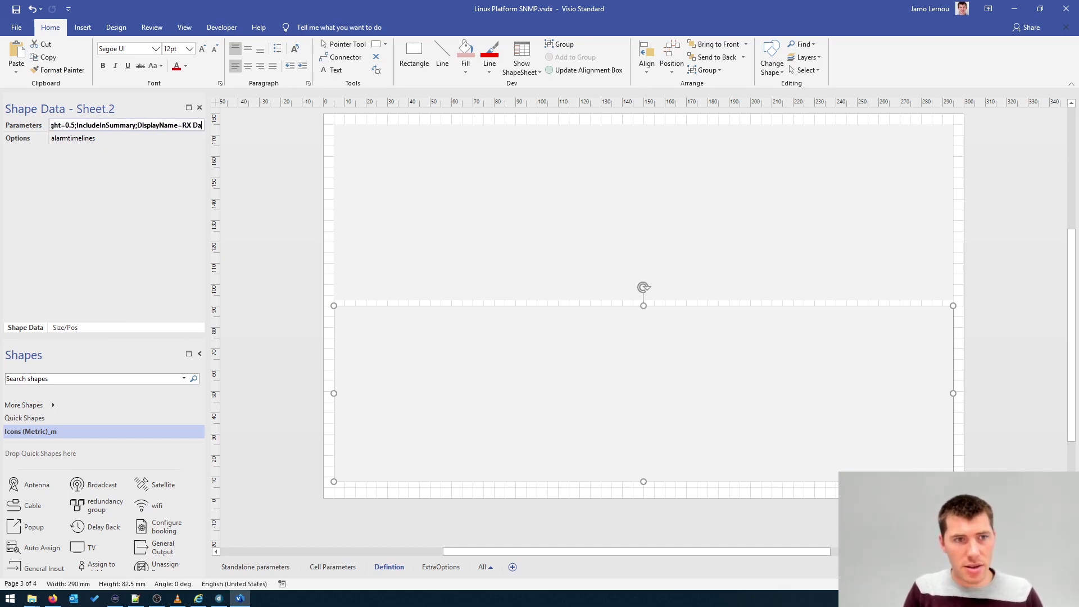
key(Tab)
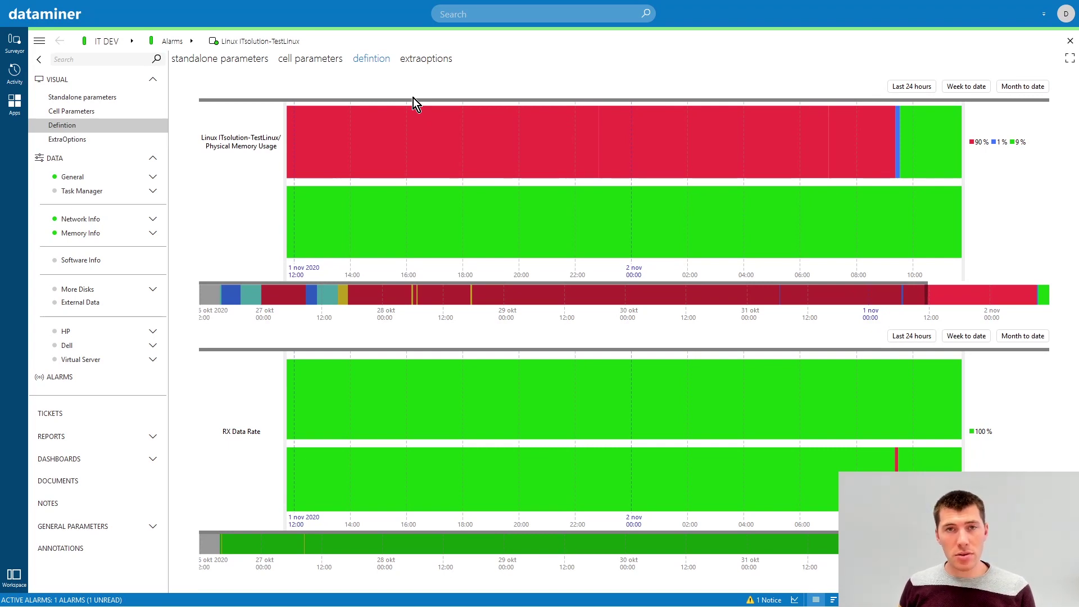
View the ExtraOptions page in DataMiner Cube, then examine its local toggle shapes and page-level InitVar shape data in Visio.
click(408, 61)
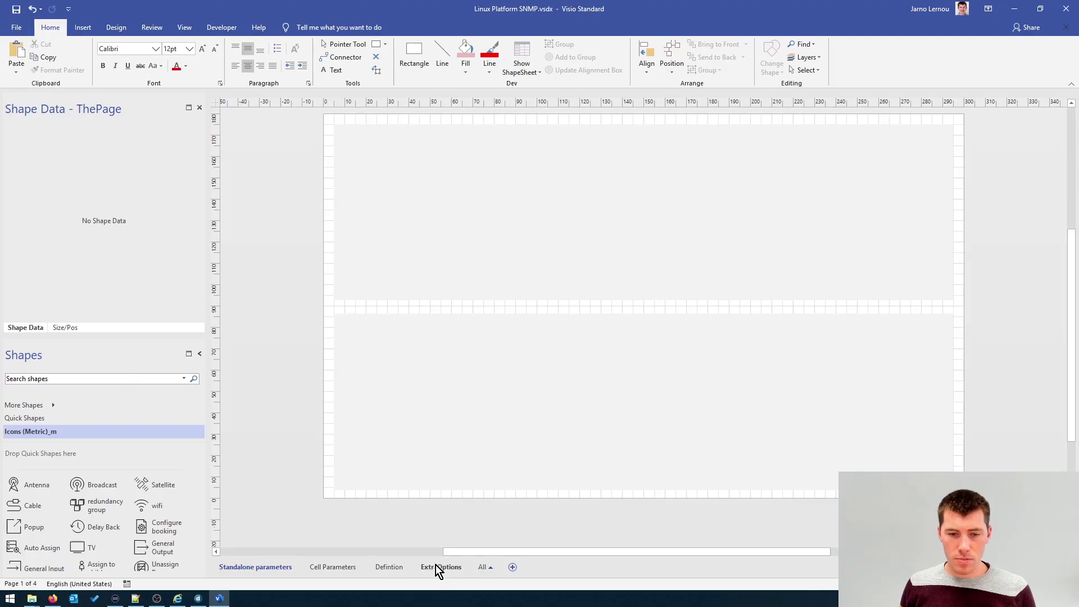
click(436, 565)
click(363, 373)
click(366, 372)
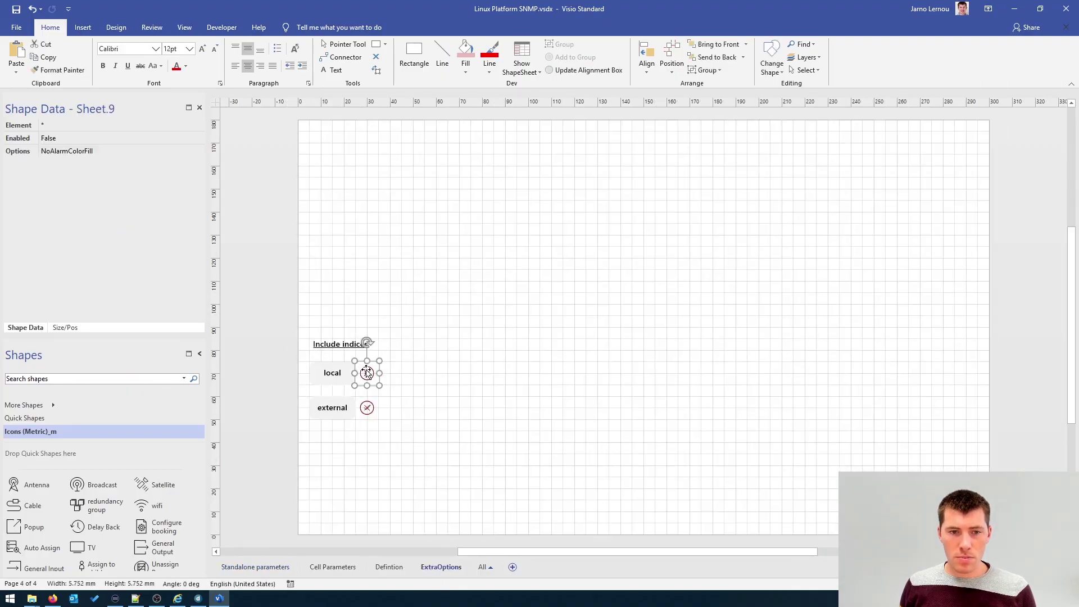
click(366, 377)
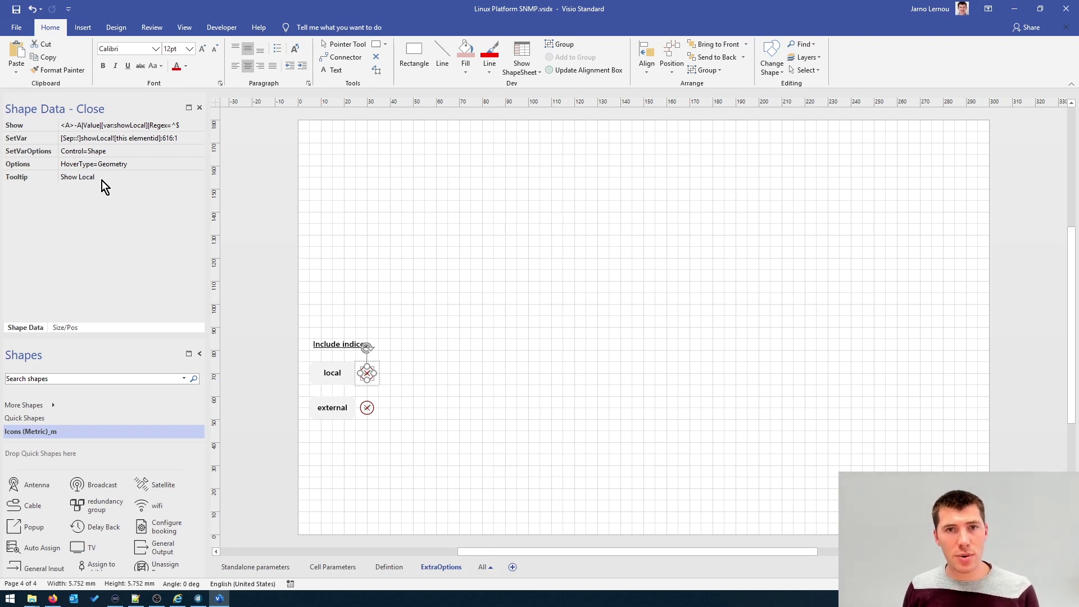
click(367, 371)
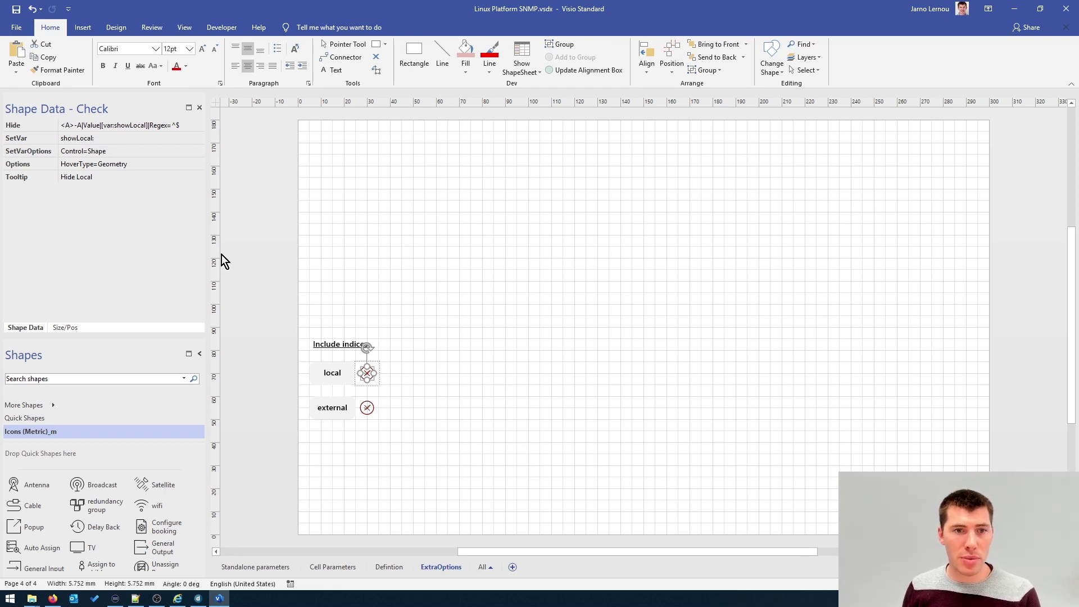
click(304, 257)
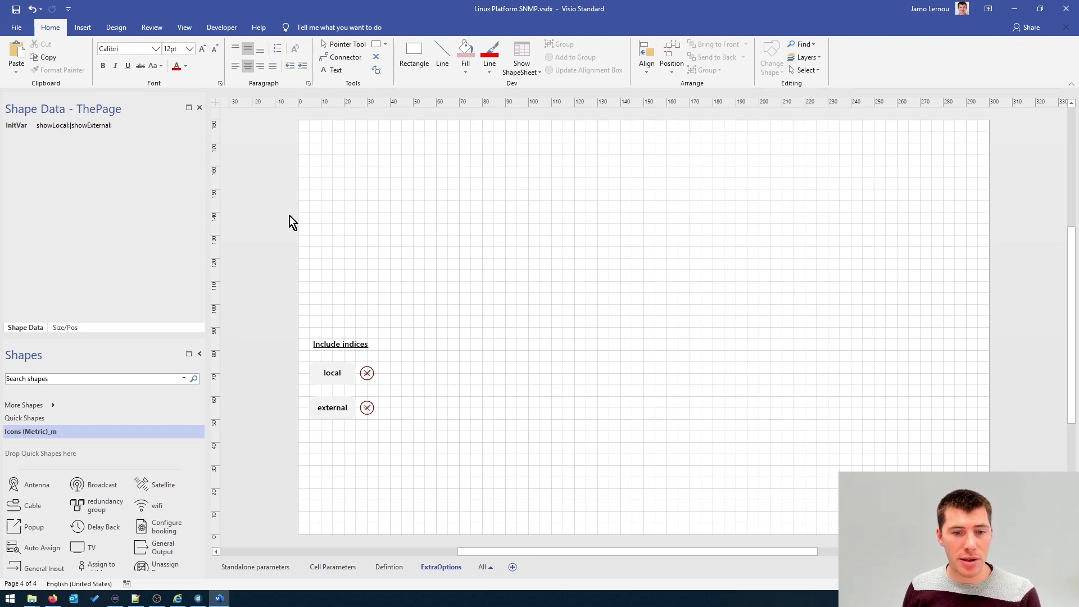
Copy the upper alarm timeline rectangle from the Standalone parameters page and paste it onto the ExtraOptions page.
click(255, 568)
click(441, 171)
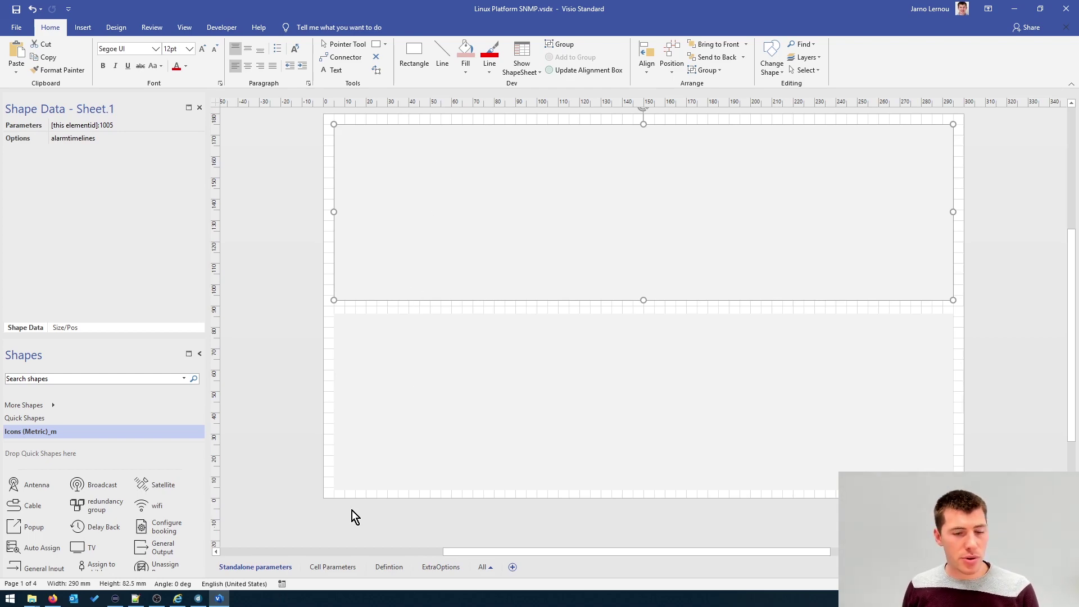
click(425, 571)
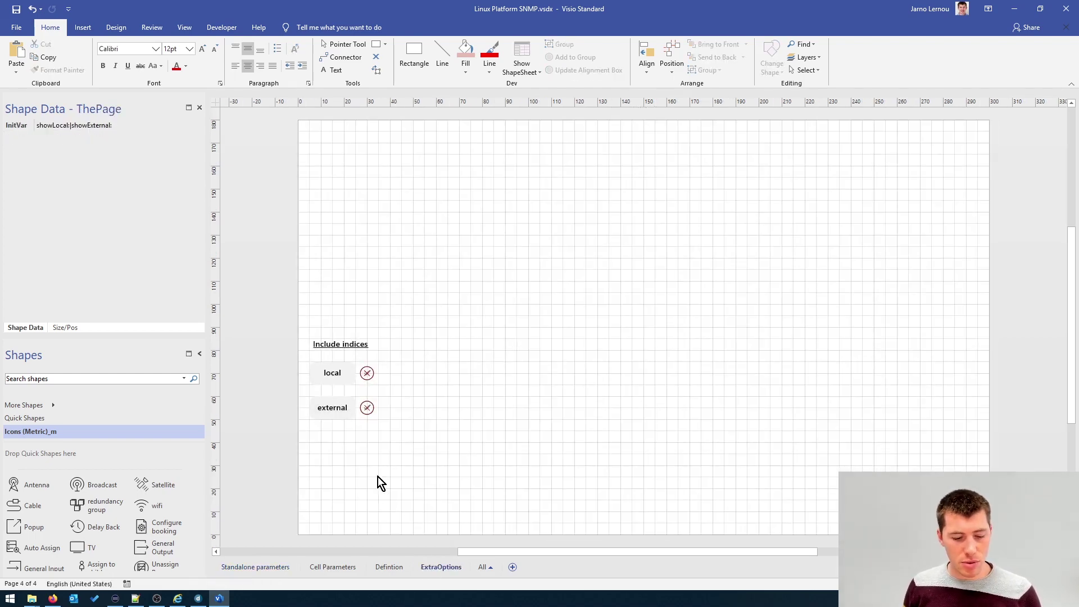
key(Tab)
Replace the pasted rectangle's Parameters shape data with the page's InitVar value, showLocal:|showExternal:.
click(76, 126)
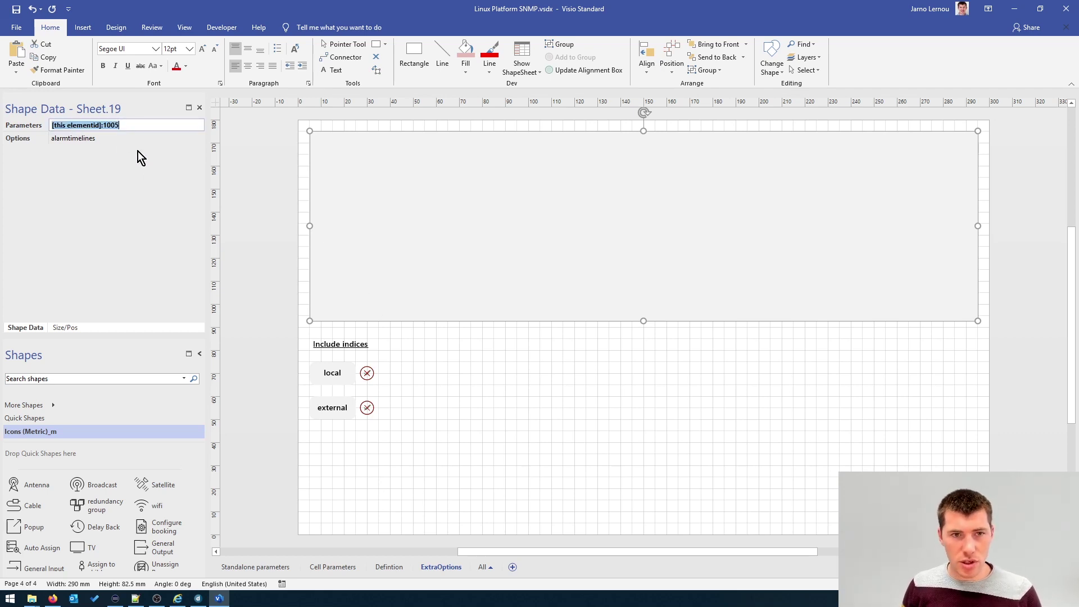
click(277, 329)
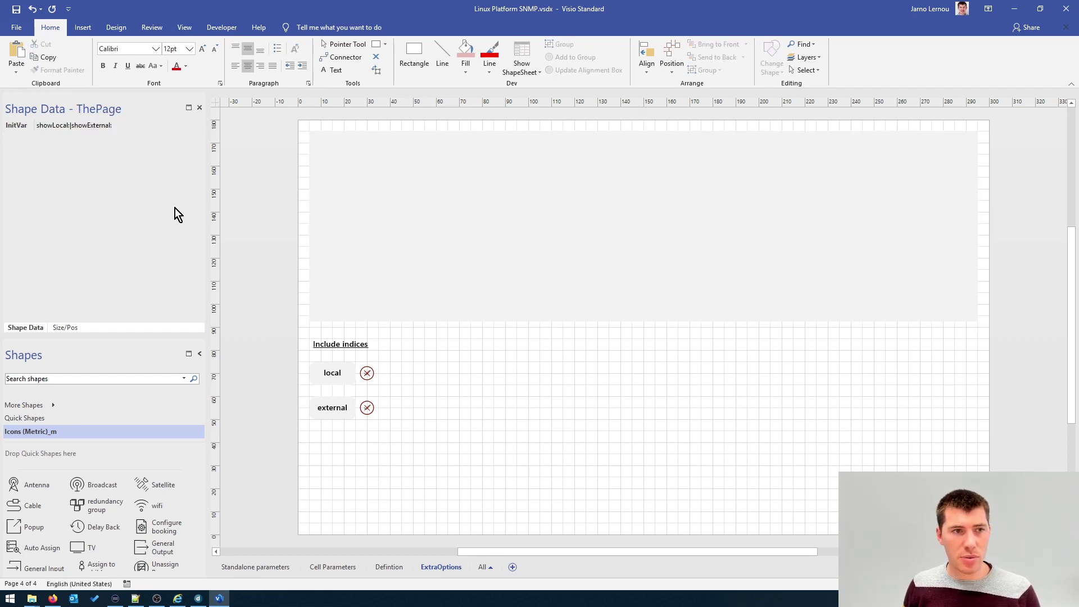
click(39, 126)
click(445, 171)
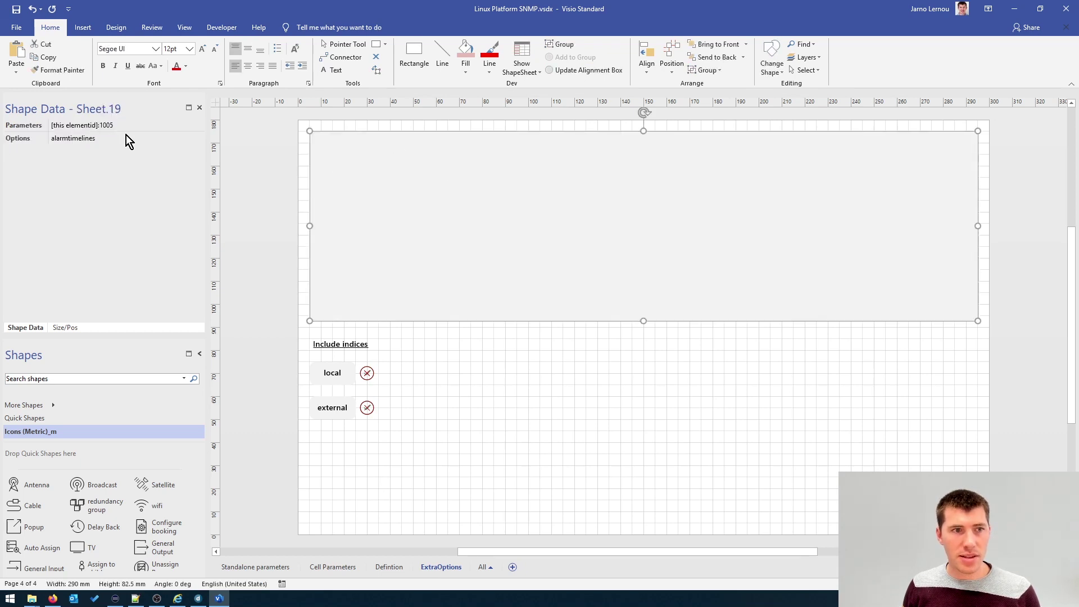
click(113, 126)
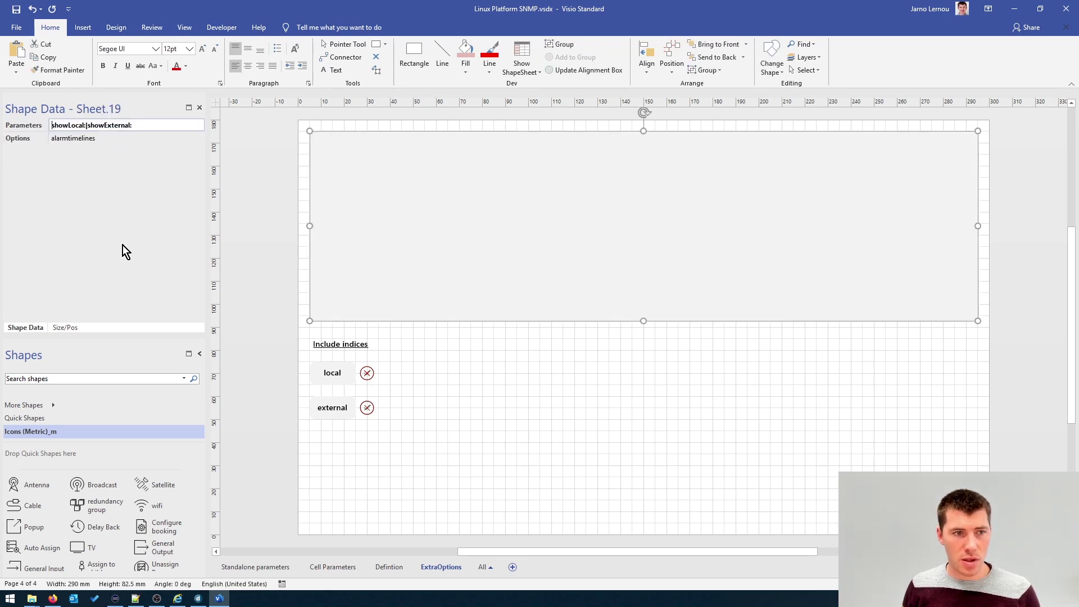
Edit the rectangle's Parameters shape data to read [var:showLocal]|[var:showExternal].
key(Home)
text(')
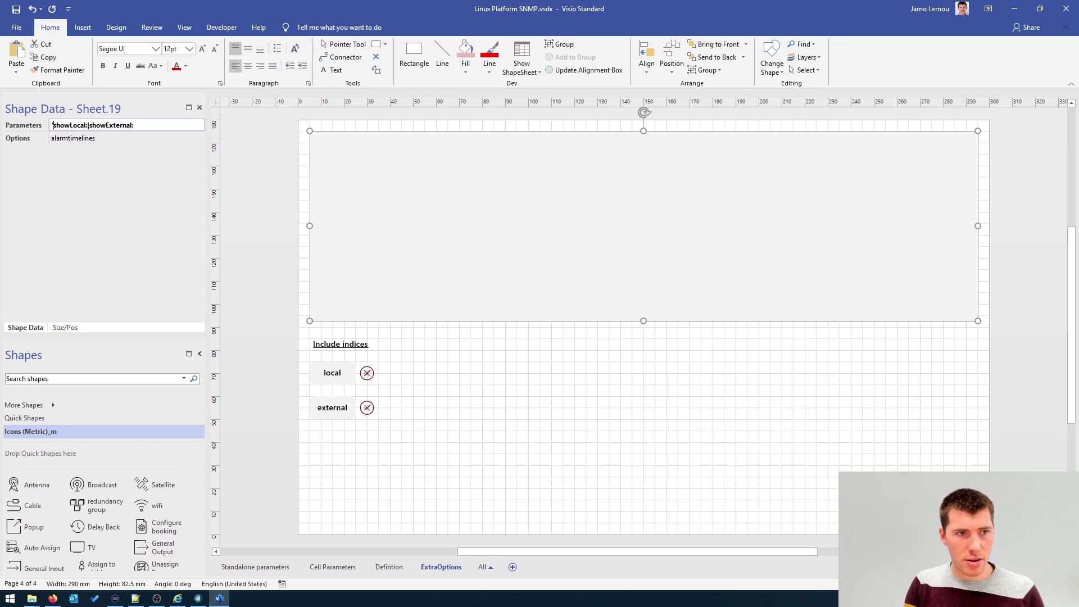
text(va)
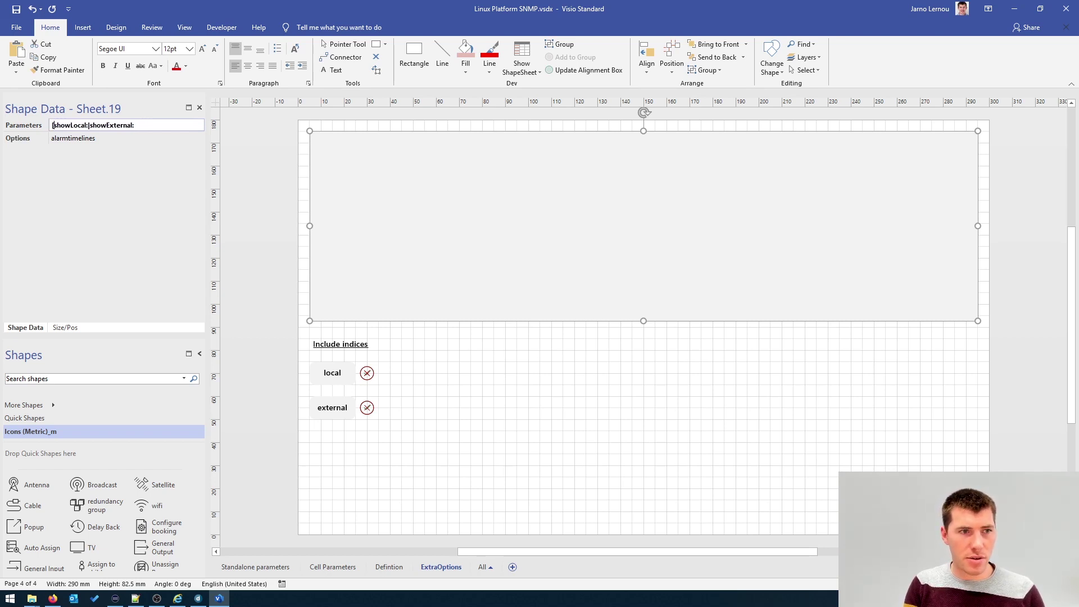
text(r:)
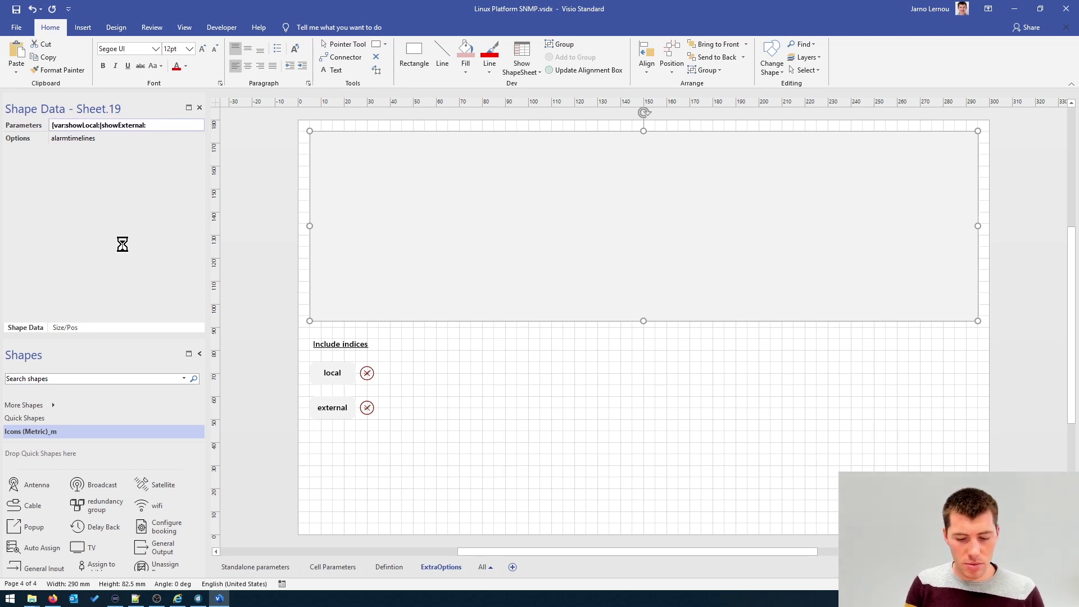
text(})
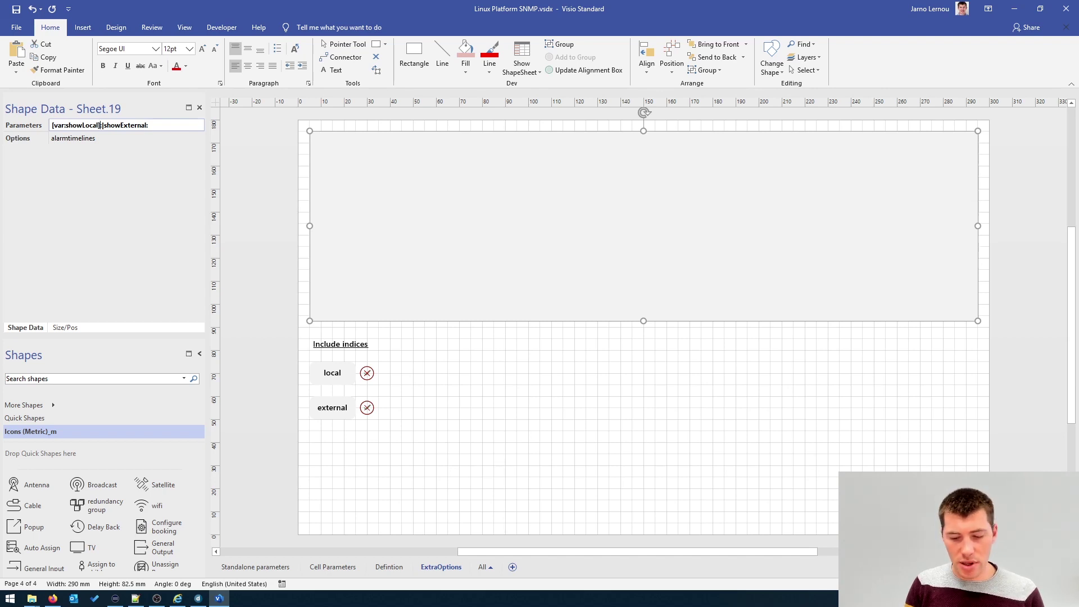
key(BackSpace)
text(])
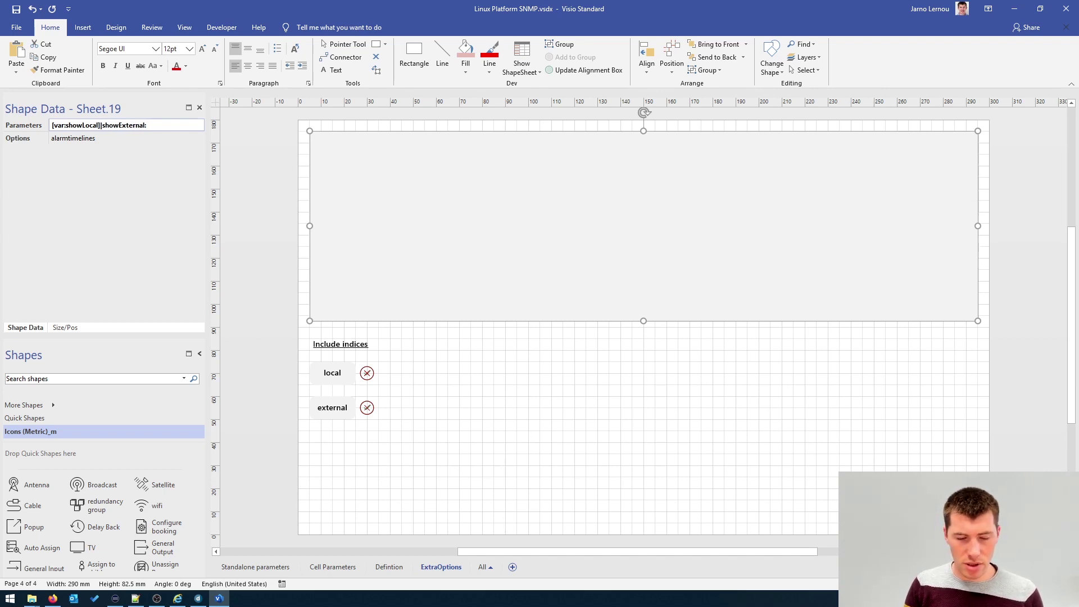
text(|)
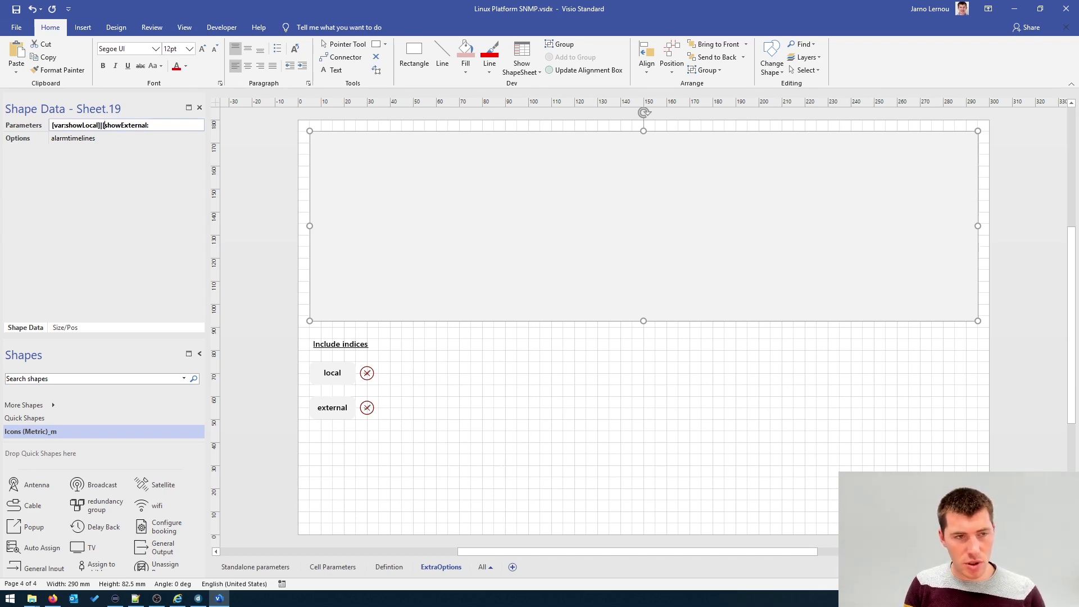
text([var:)
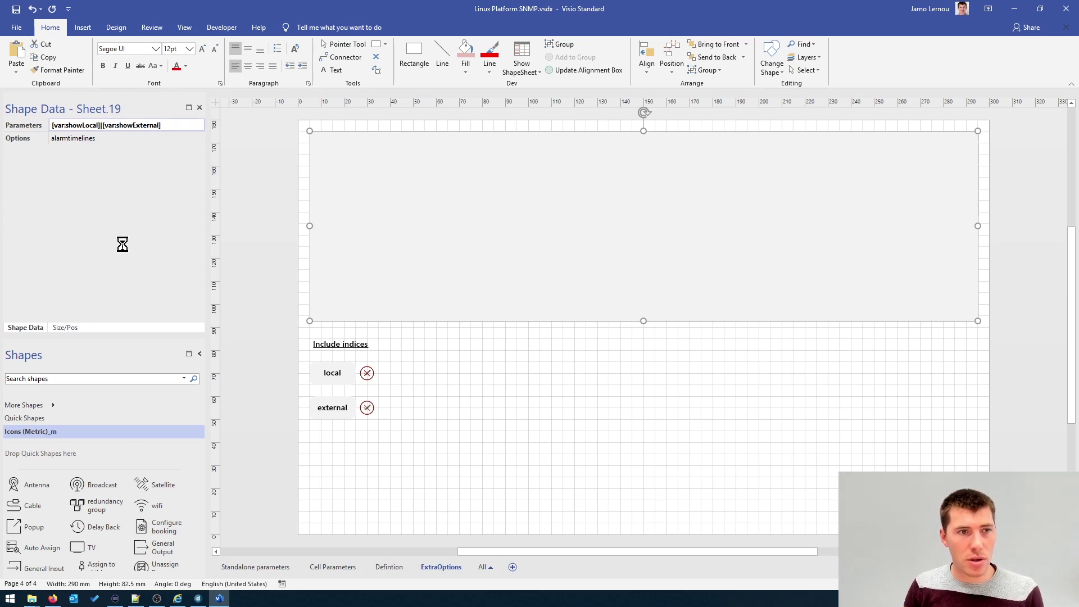
key(Tab)
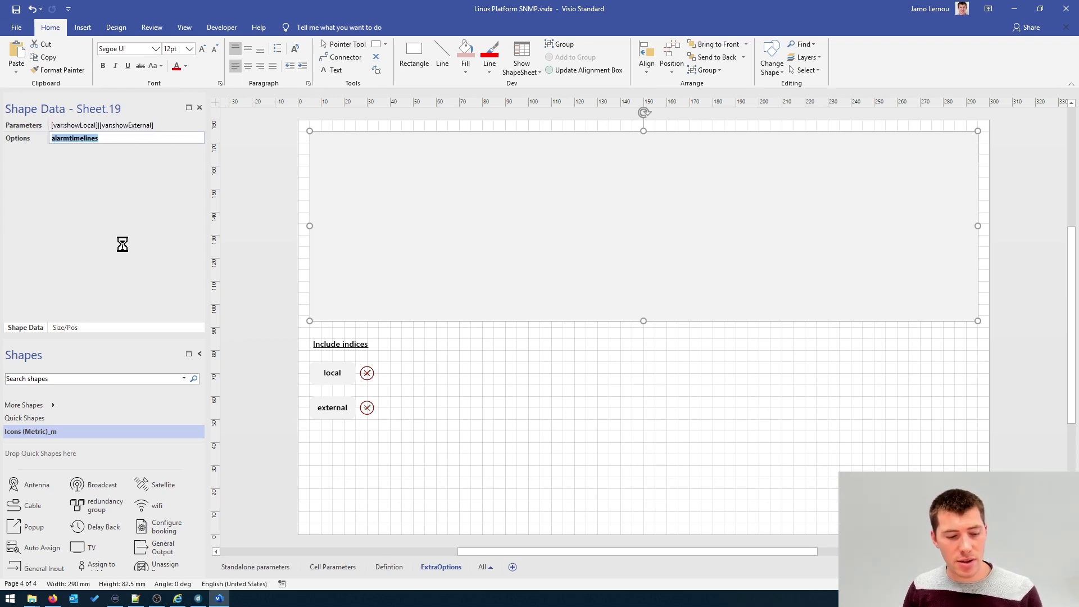
key(Return)
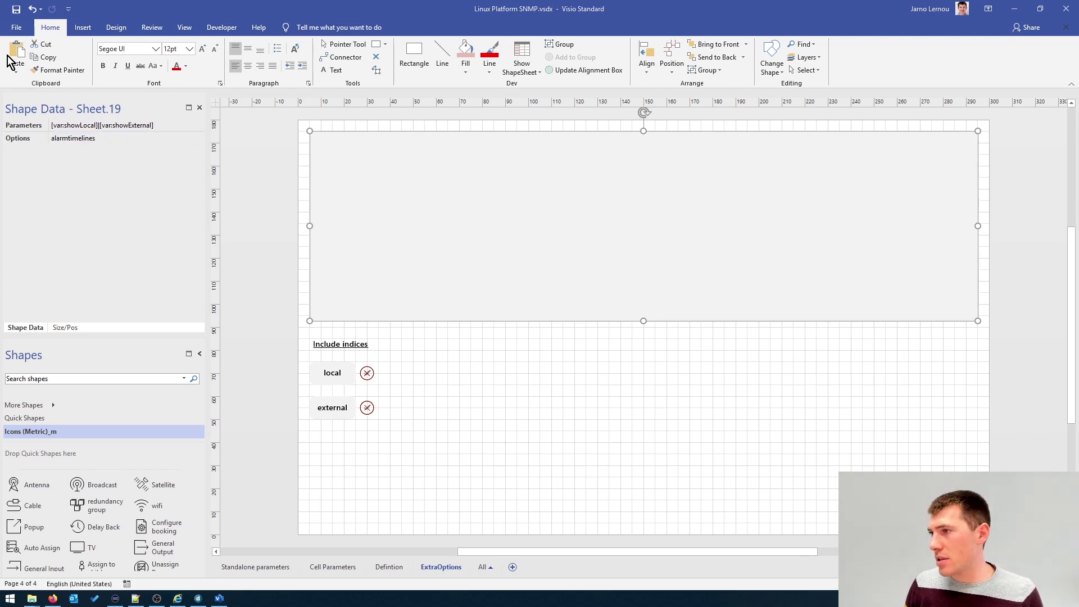
Switch to the DataMiner help window, look up the additional Options in the alarm timeline topic, and copy EmptyText=.
click(198, 598)
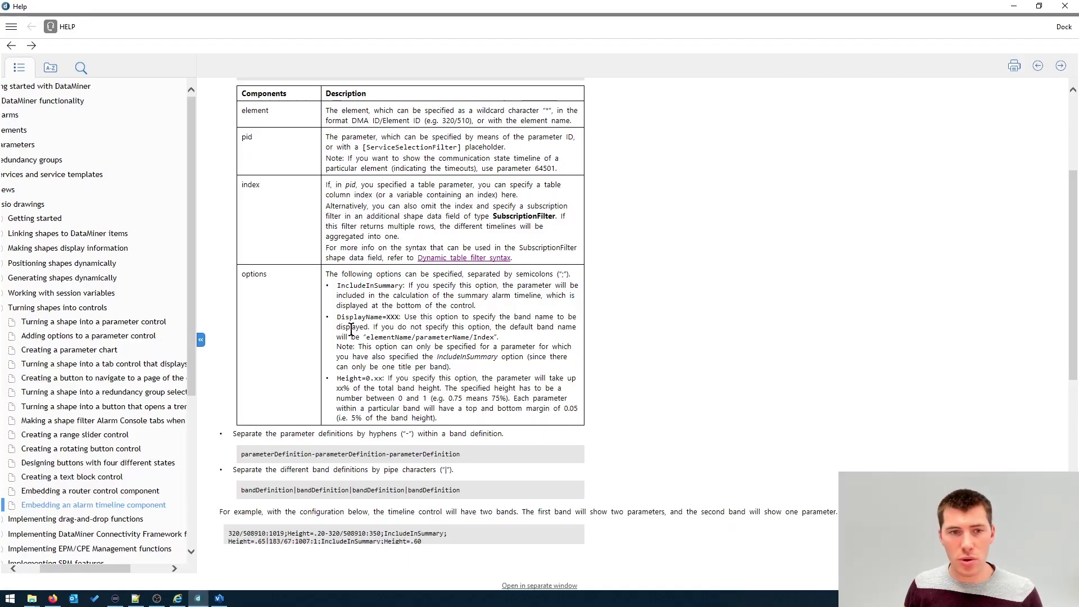
scroll(351, 330, down, 2)
scroll(352, 364, down, 4)
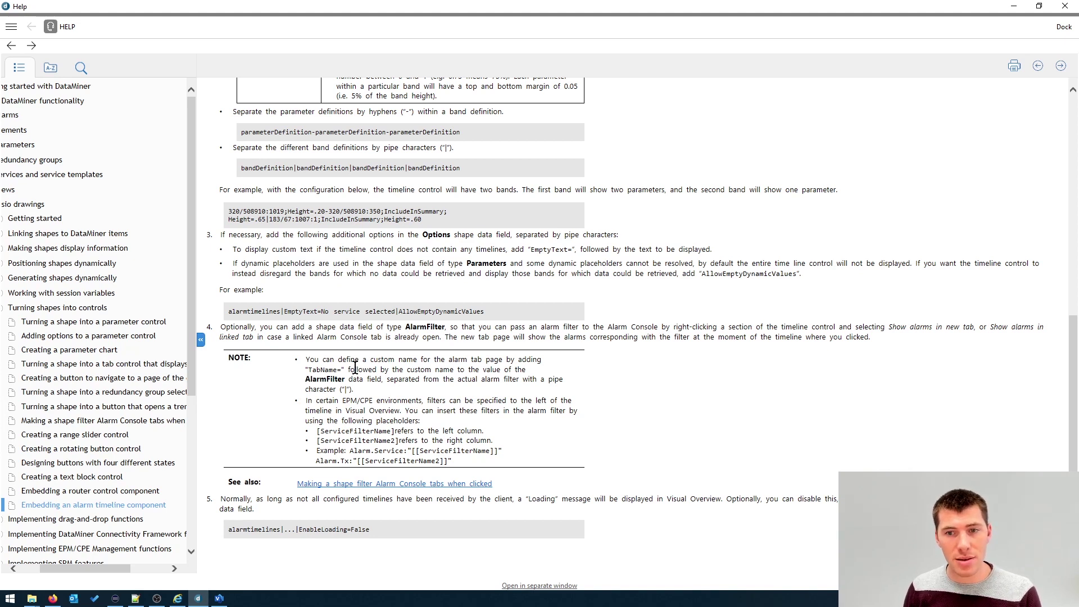
double_click(534, 249)
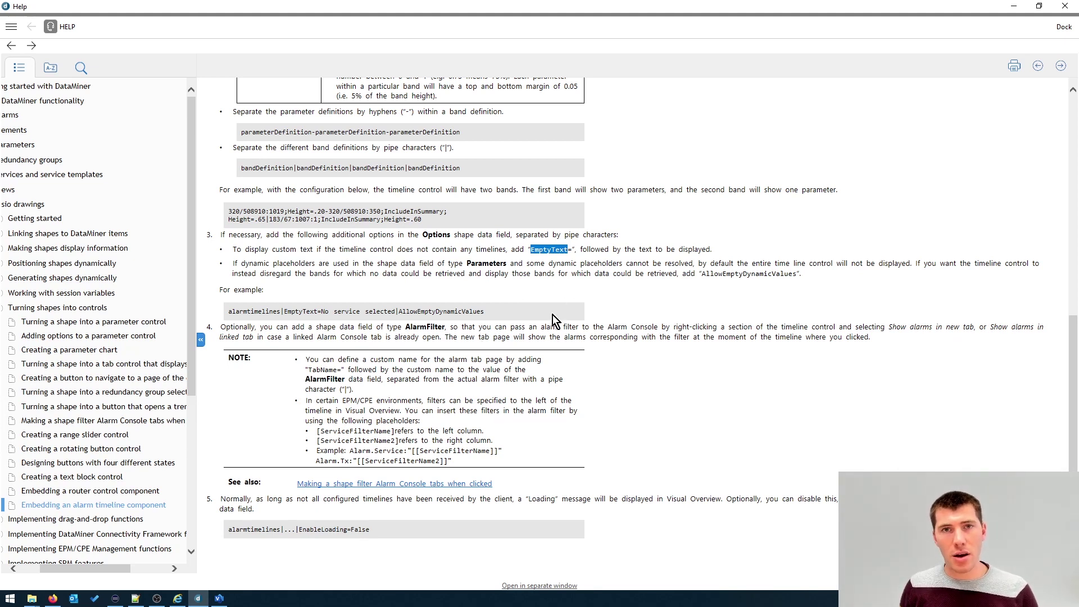
click(548, 251)
drag(533, 249, 574, 250)
Return to Visio and append |EmptyText=No parameters selected to the ExtraOptions rectangle's Options shape data.
key(alt+Tab)
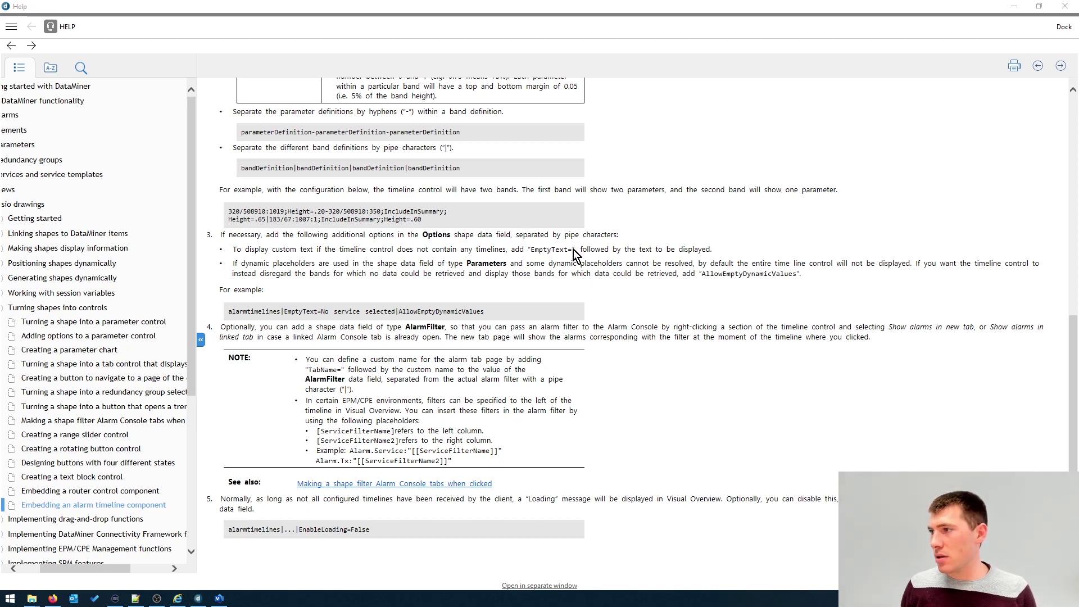
click(186, 330)
key(alt)
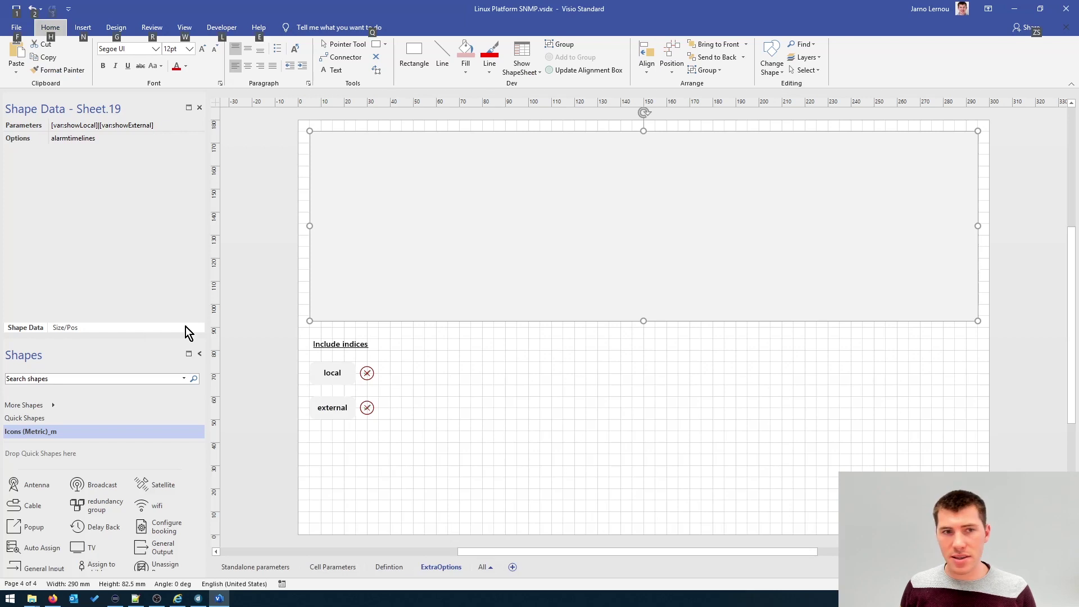
click(99, 128)
click(126, 138)
click(126, 139)
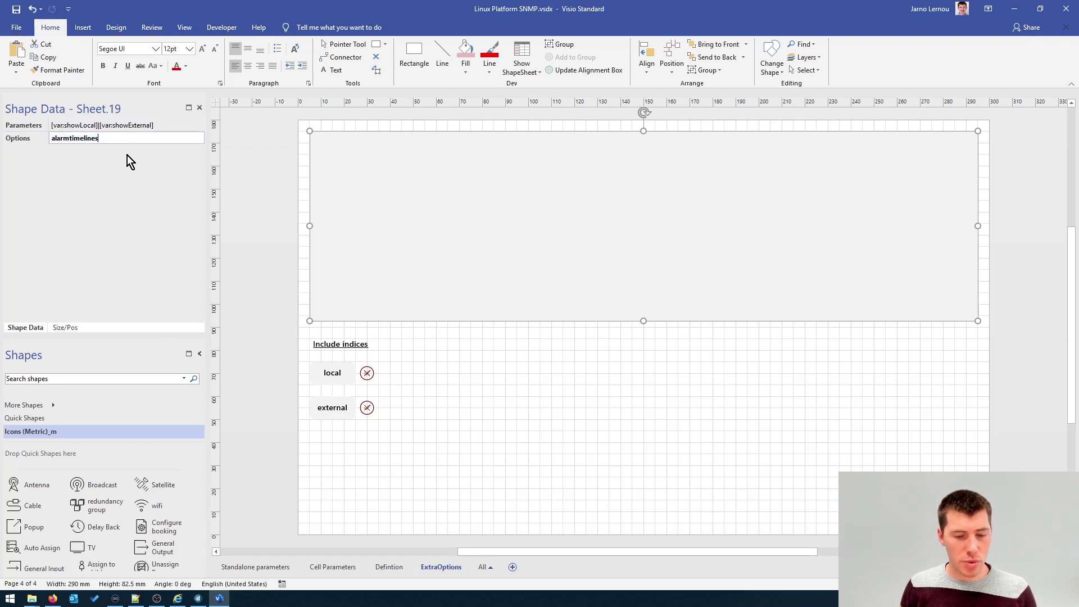
text(|EmptyText=)
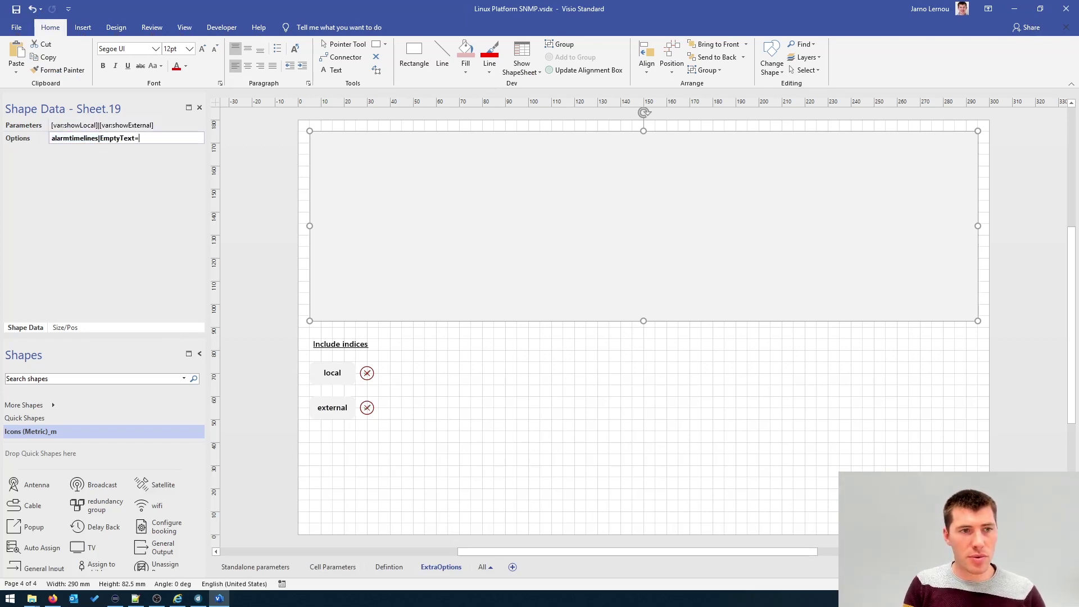
text(No )
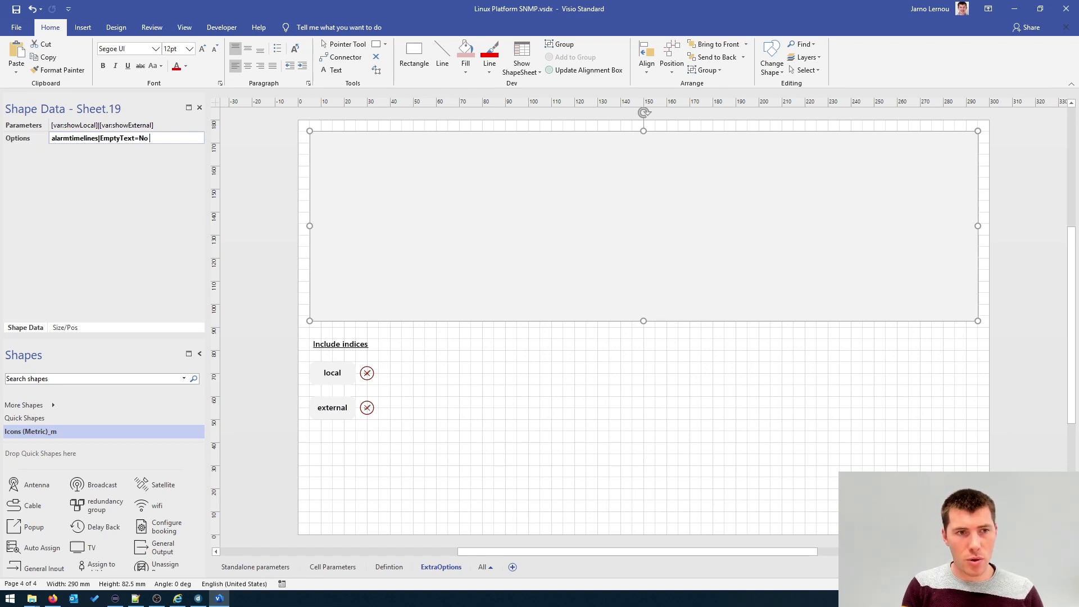
text(parameters s)
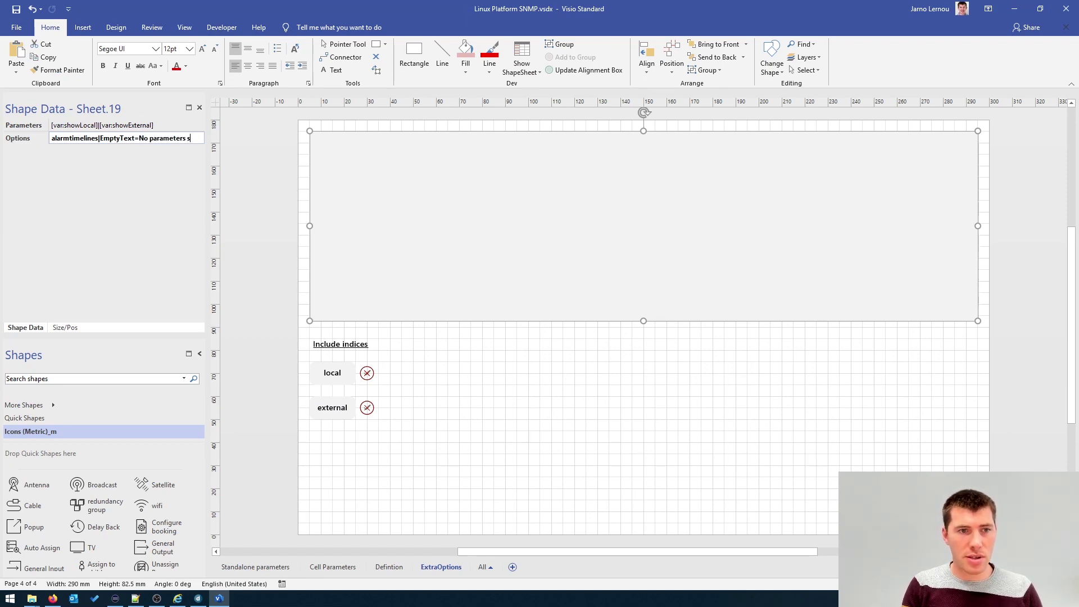
text(elected)
key(Return)
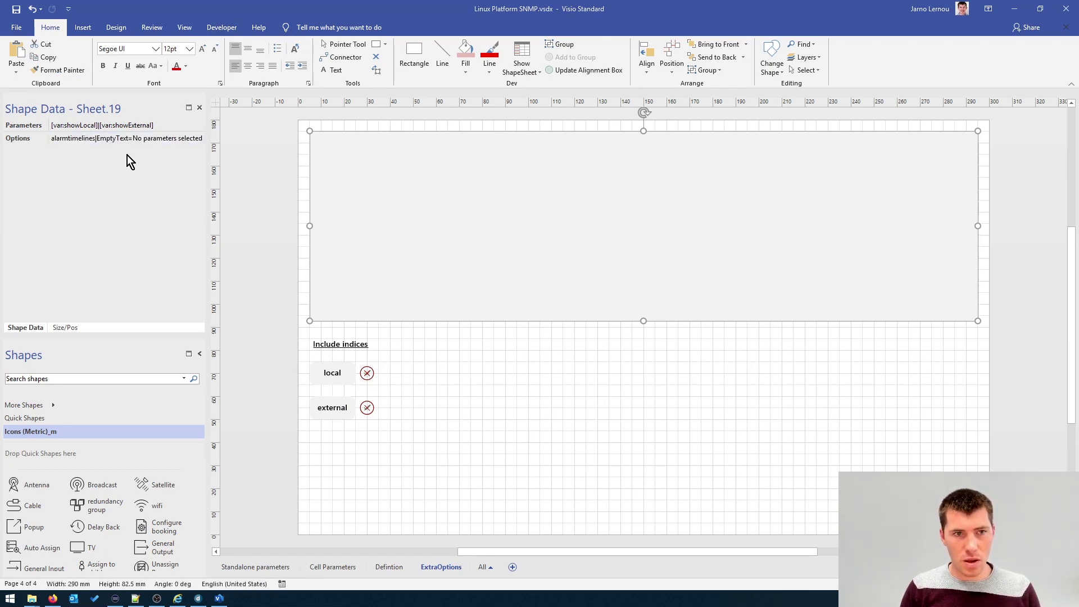
Copy AllowEmptyDynamicValues from the DataMiner help topic and append it to the rectangle's Options shape data in Visio.
key(alt+Tab)
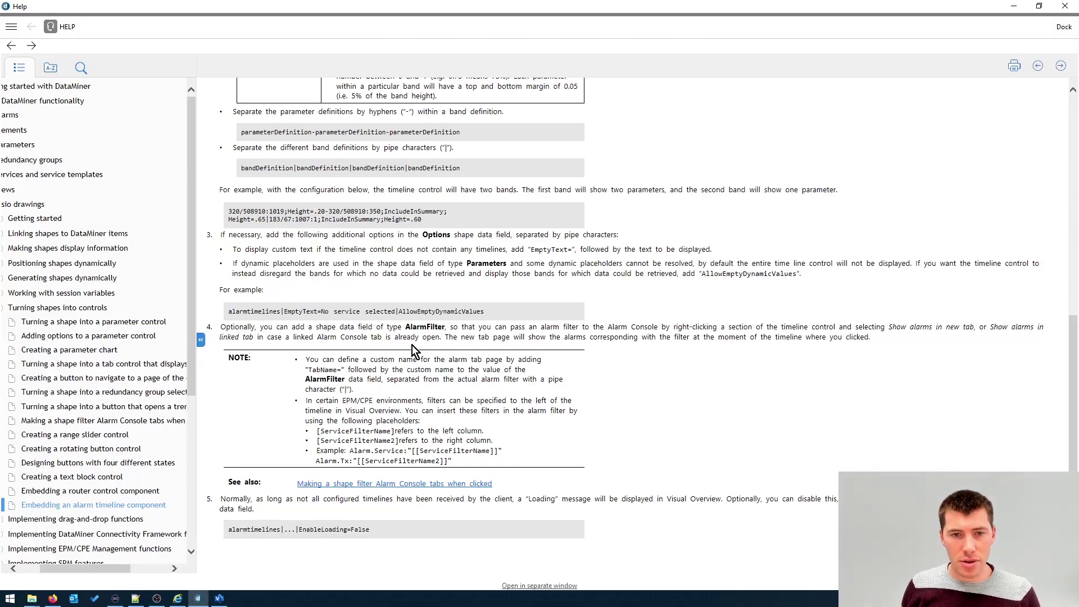
double_click(727, 276)
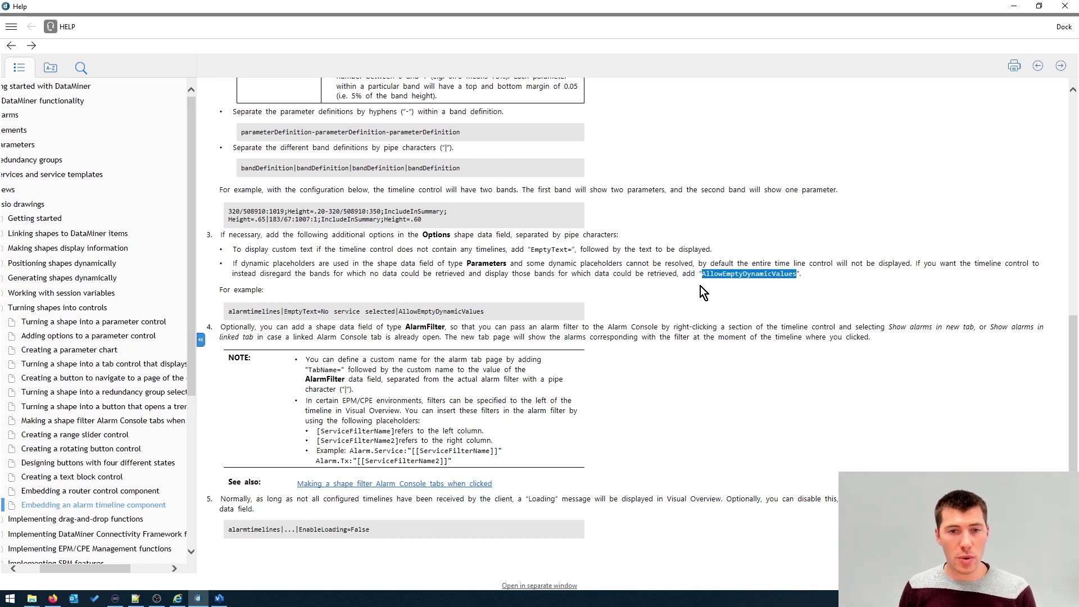
key(alt+Tab)
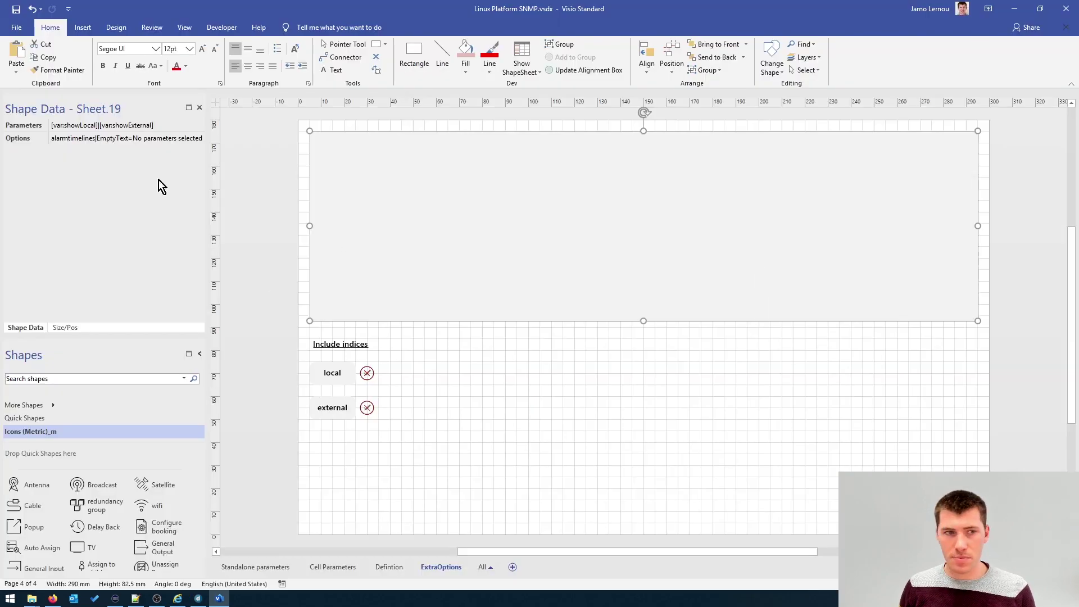
click(148, 138)
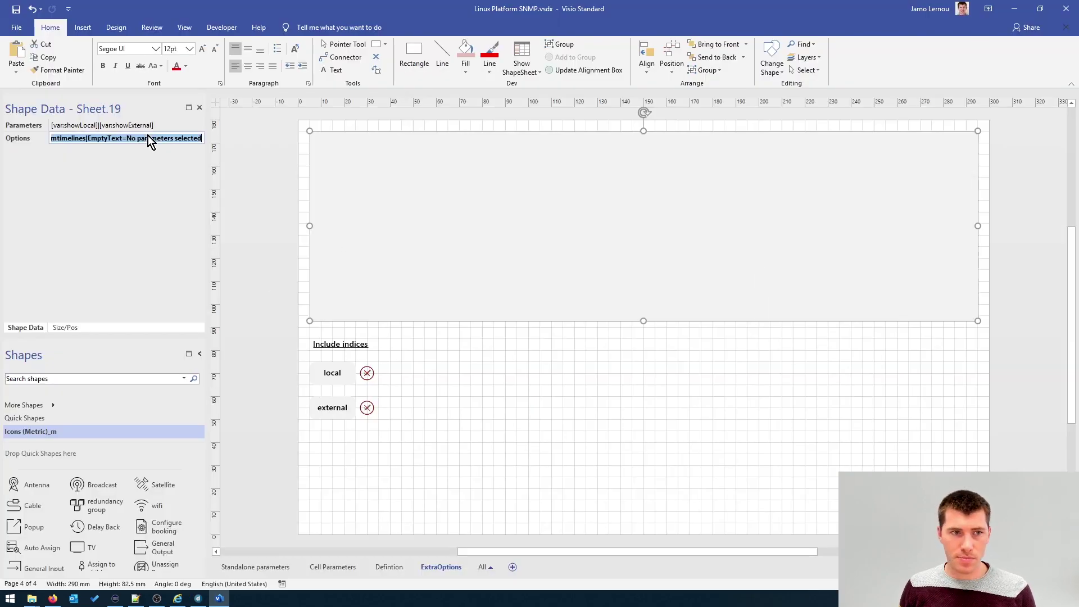
key(End)
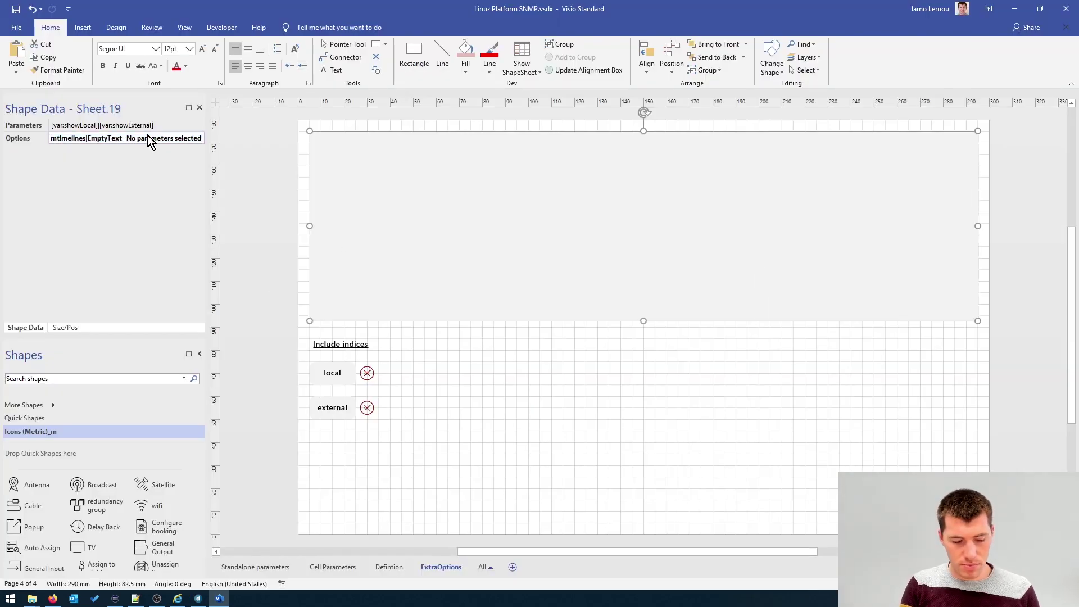
key(shift+Tab)
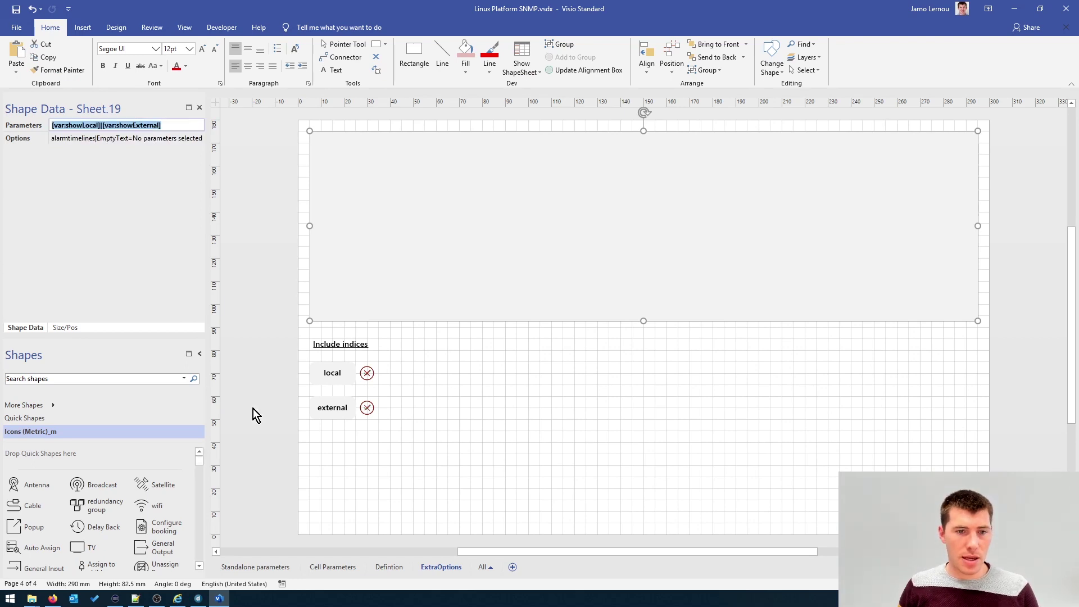
click(254, 413)
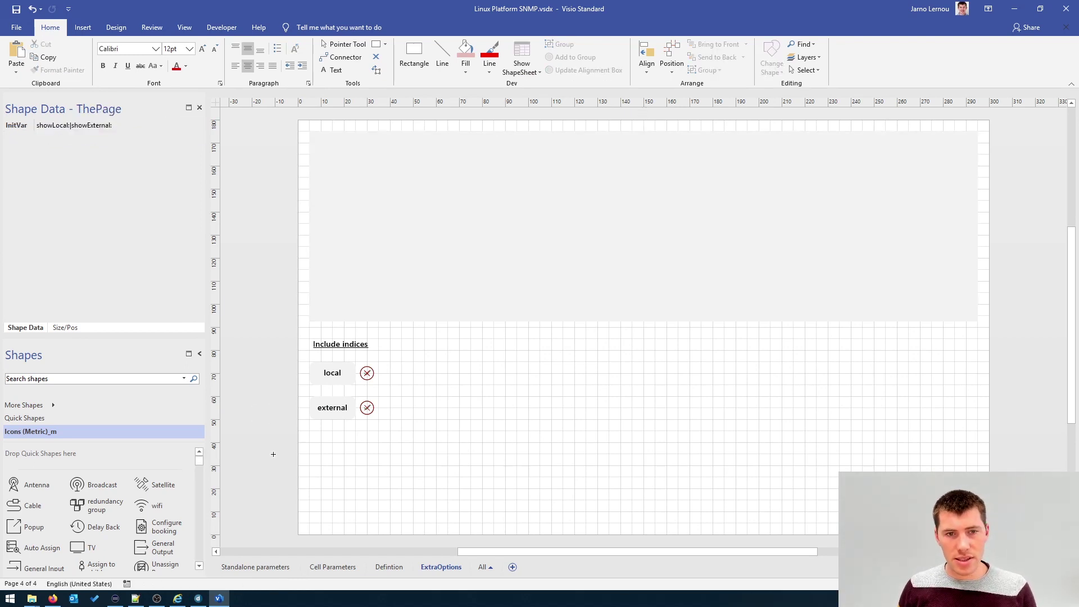
Switch to DataMiner Cube and enable the external and local indices on the ExtraOptions page.
key(alt+Tab)
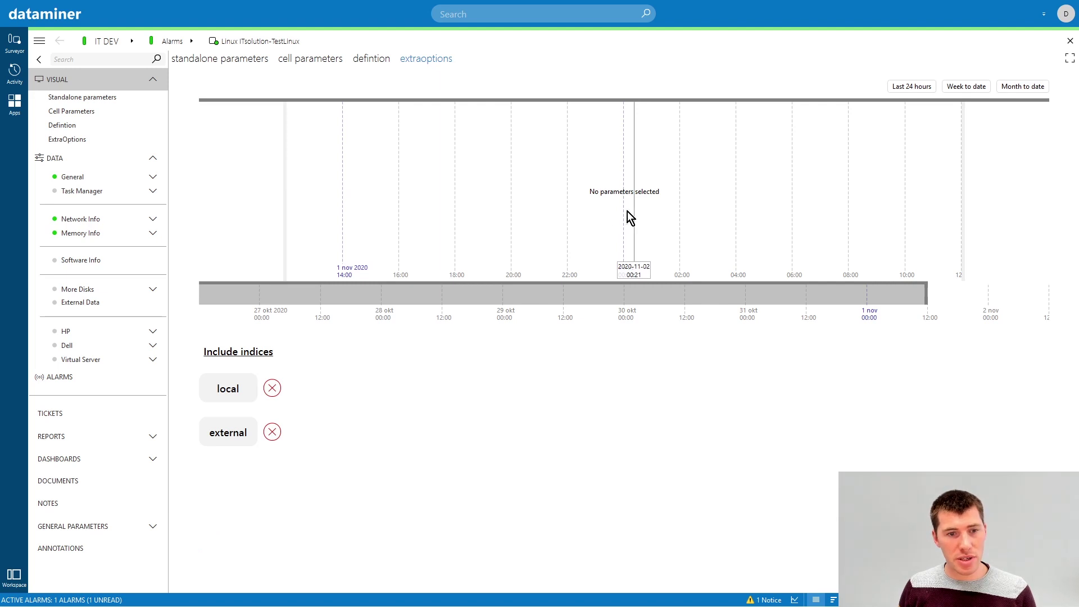
click(270, 432)
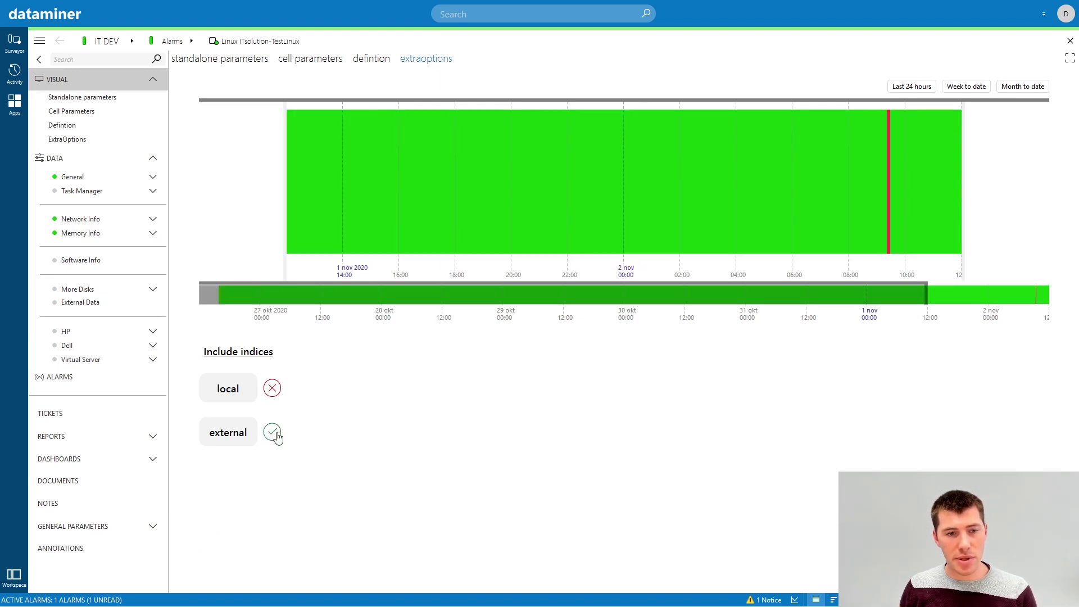
click(272, 387)
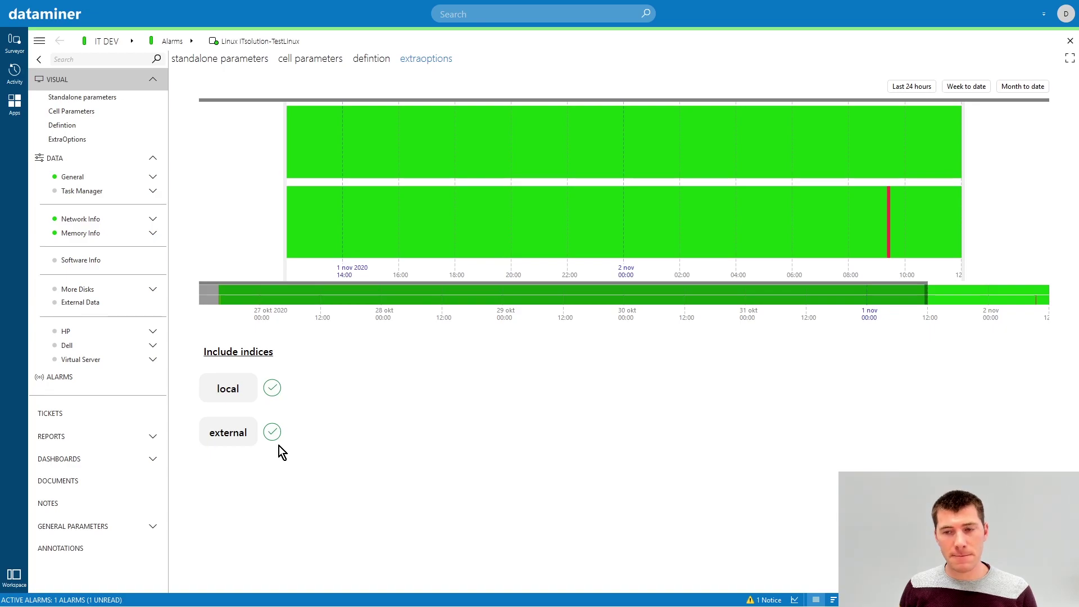